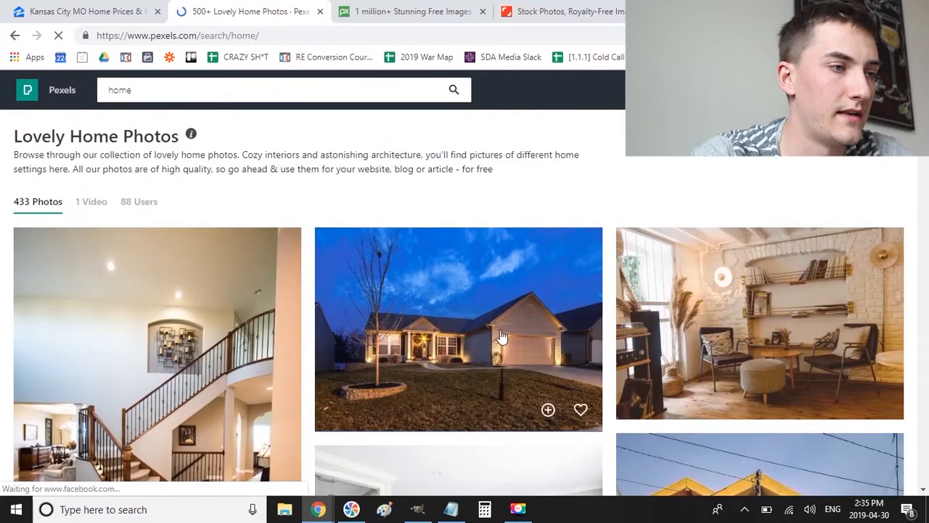
- Look over the home photos on Pexels and search the site for "kitchen" instead
{"action": "scroll", "coordinate": [356, 348], "scroll_direction": "down", "scroll_amount": 6}
{"action": "scroll", "coordinate": [502, 338], "scroll_direction": "down", "scroll_amount": 4}
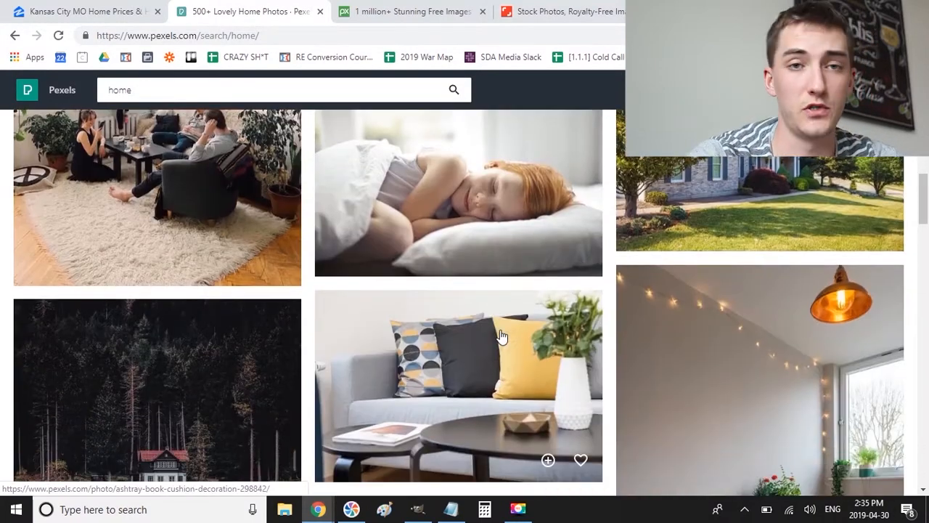
{"action": "scroll", "coordinate": [501, 336], "scroll_direction": "down", "scroll_amount": 8}
{"action": "scroll", "coordinate": [500, 336], "scroll_direction": "up", "scroll_amount": 12}
{"action": "left_click", "coordinate": [191, 85]}
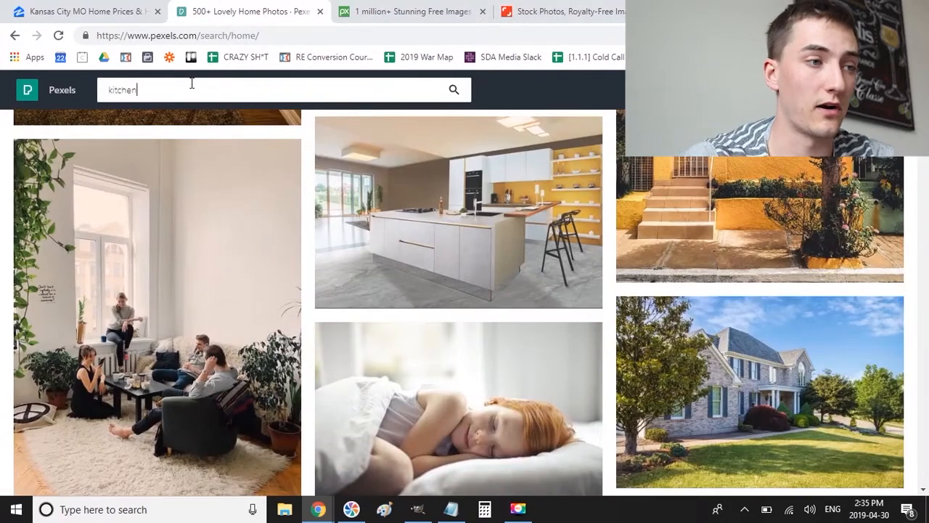
- Look through the Pexels kitchen photo results for a suitable listing-style kitchen image
{"action": "scroll", "coordinate": [436, 328], "scroll_direction": "down", "scroll_amount": 6}
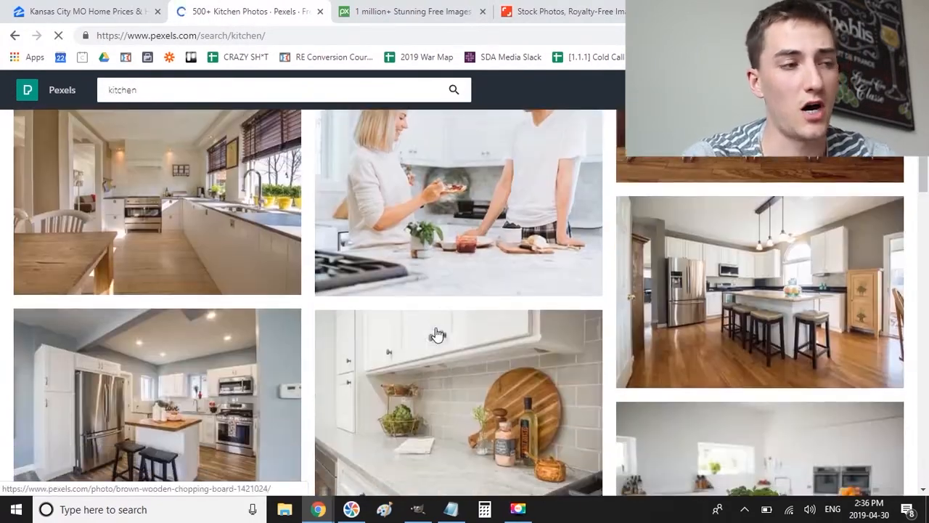
{"action": "scroll", "coordinate": [436, 334], "scroll_direction": "down", "scroll_amount": 12}
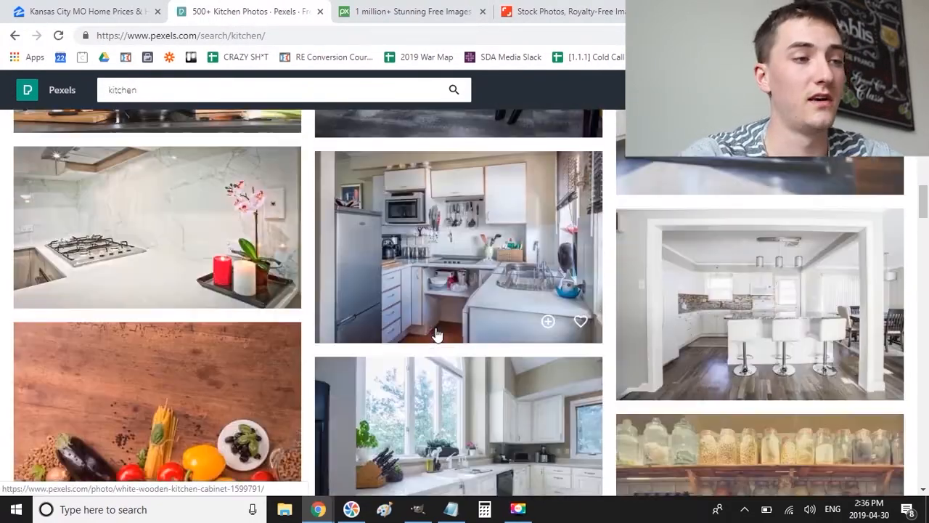
{"action": "scroll", "coordinate": [437, 334], "scroll_direction": "down", "scroll_amount": 12}
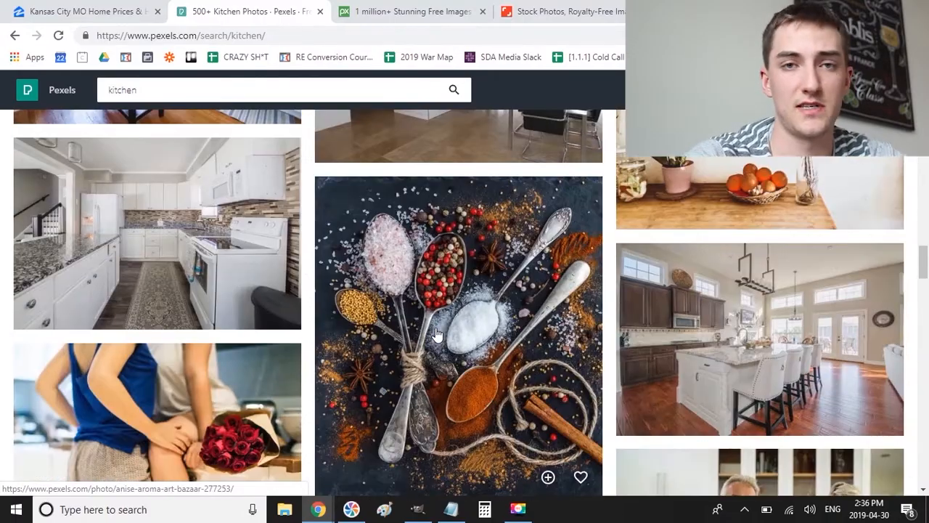
{"action": "scroll", "coordinate": [436, 334], "scroll_direction": "down", "scroll_amount": 9}
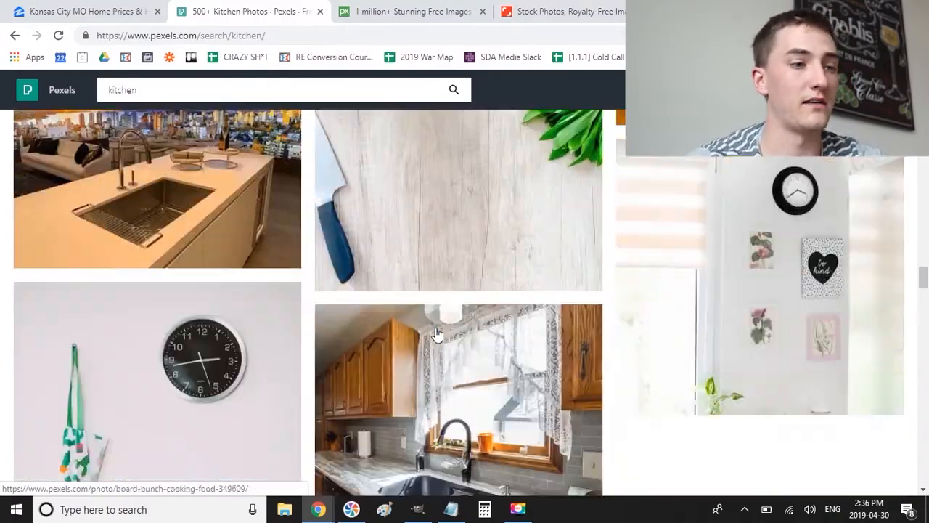
{"action": "scroll", "coordinate": [436, 334], "scroll_direction": "up", "scroll_amount": 3}
{"action": "scroll", "coordinate": [436, 334], "scroll_direction": "up", "scroll_amount": 20}
{"action": "scroll", "coordinate": [436, 334], "scroll_direction": "down", "scroll_amount": 5}
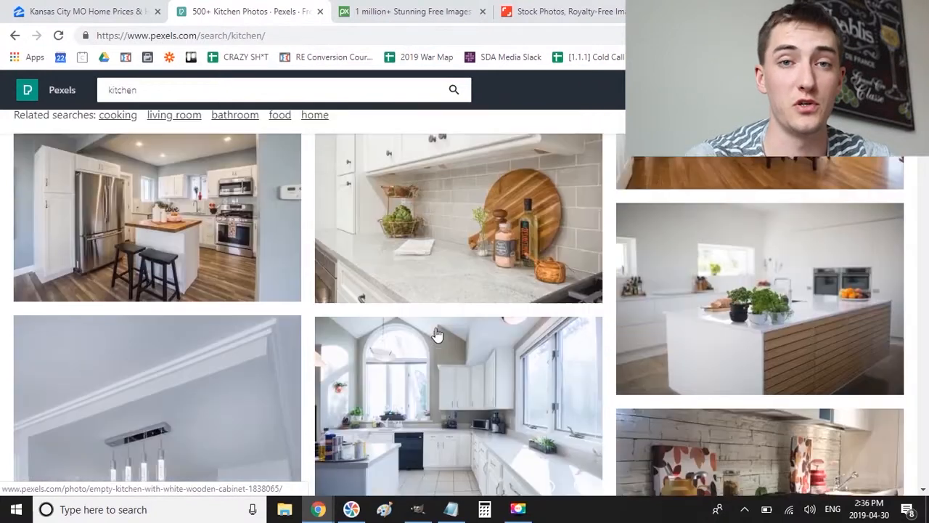
- Open the kitchen photo with two black bar stools and download it at the Medium size (1280 x 853)
{"action": "scroll", "coordinate": [437, 334], "scroll_direction": "up", "scroll_amount": 2}
{"action": "left_click", "coordinate": [149, 247]}
{"action": "mouse_move", "coordinate": [798, 99]}
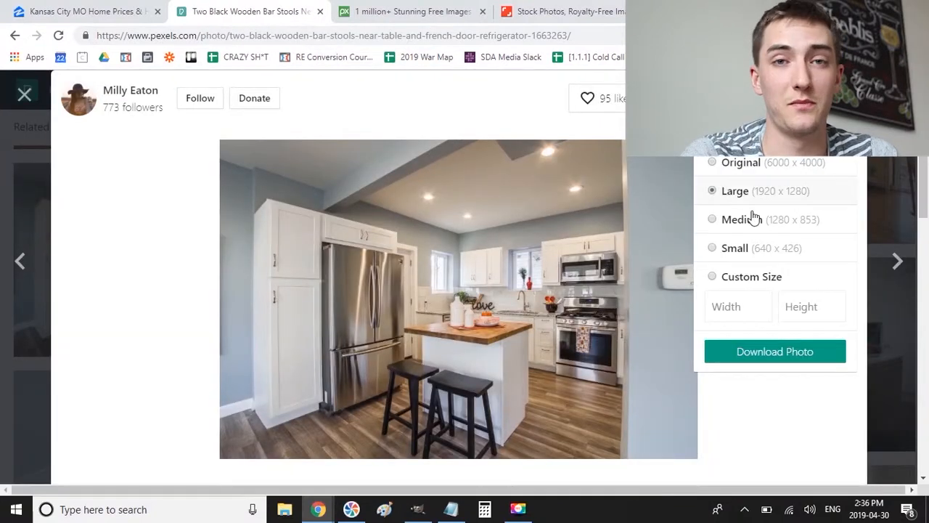
{"action": "left_click", "coordinate": [778, 352]}
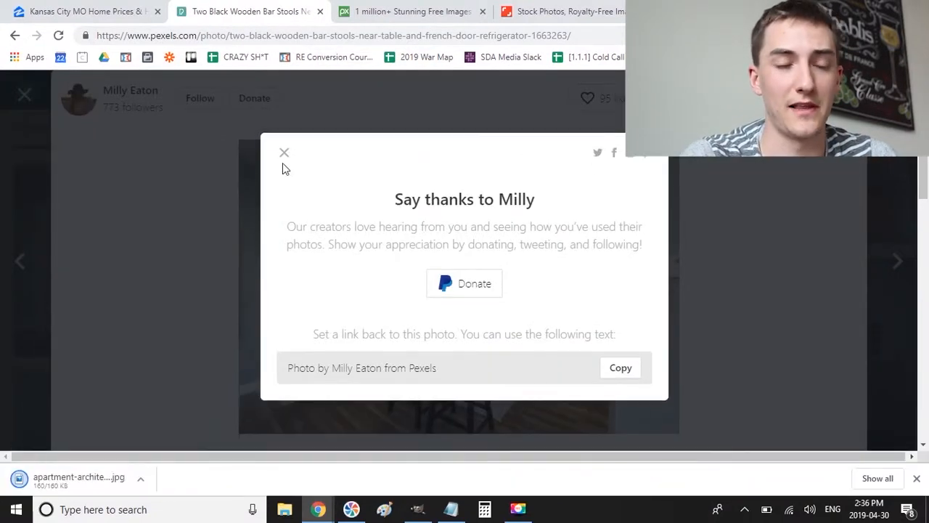
- Switch to GIMP and browse to the Downloads folder for opening an image
{"action": "left_click", "coordinate": [424, 509]}
{"action": "key", "text": "ctrl+o"}
{"action": "left_click", "coordinate": [199, 200]}
{"action": "left_click", "coordinate": [327, 322]}
{"action": "double_click", "coordinate": [342, 320]}
- Sort the Downloads files by modification date and open the newly downloaded bar stools kitchen photo
{"action": "left_click_drag", "start_coordinate": [646, 178], "coordinate": [648, 222]}
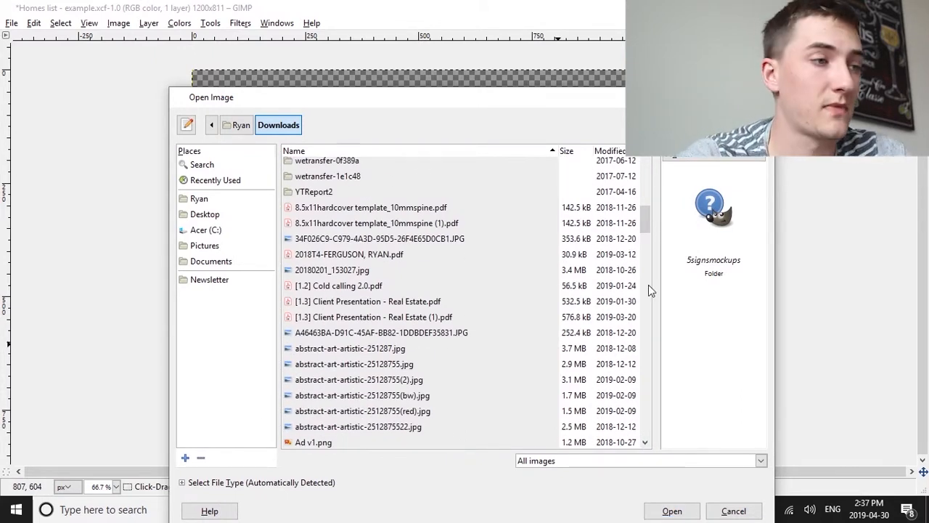
{"action": "left_click_drag", "start_coordinate": [642, 254], "coordinate": [656, 450]}
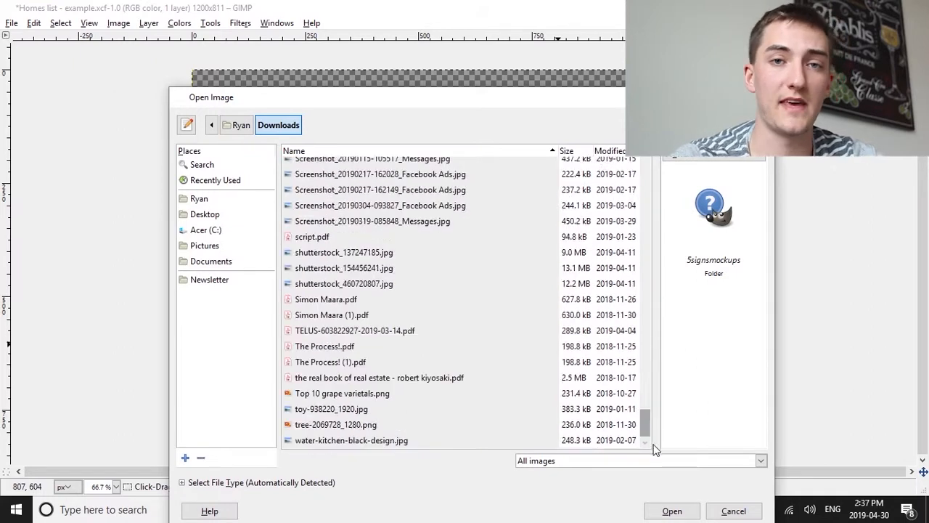
{"action": "left_click", "coordinate": [468, 442]}
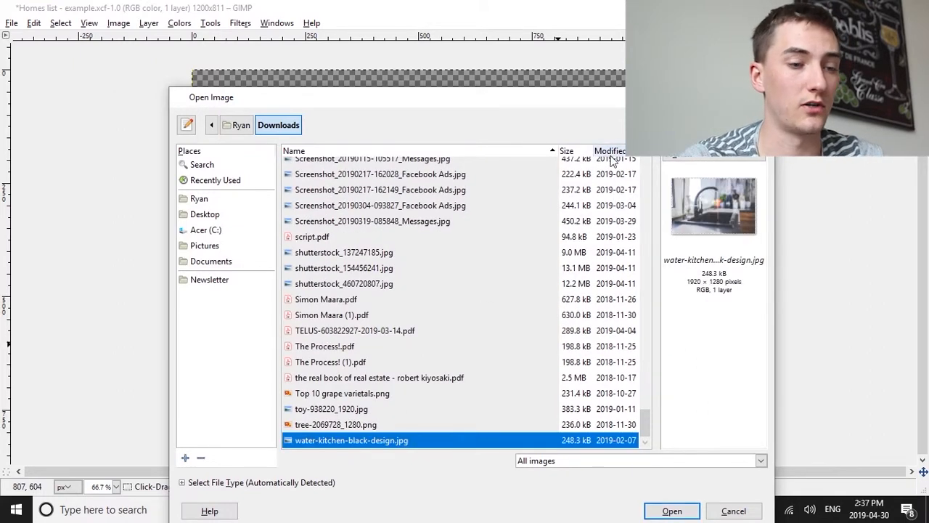
{"action": "left_click", "coordinate": [612, 151]}
{"action": "scroll", "coordinate": [515, 428], "scroll_direction": "down", "scroll_amount": 1}
{"action": "double_click", "coordinate": [499, 429]}
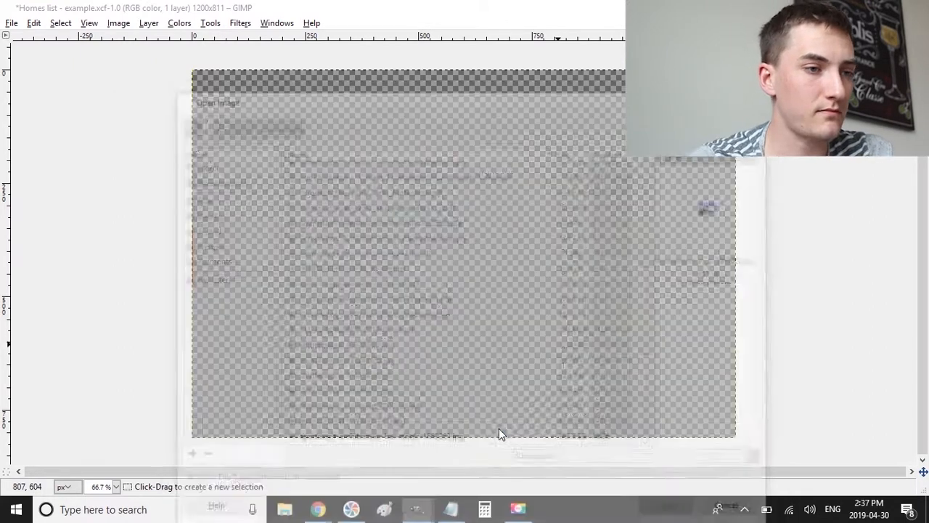
- Paste the kitchen photo into the Homes list - example.xcf image as a new layer
{"action": "key", "text": "alt+Tab"}
{"action": "key", "text": "alt+Tab"}
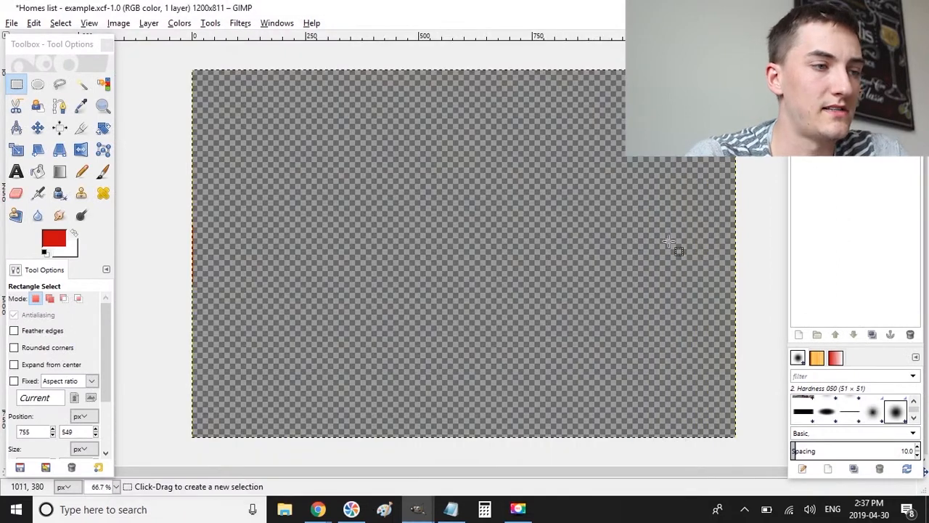
{"action": "key", "text": "ctrl+v"}
{"action": "key", "text": "ctrl+x"}
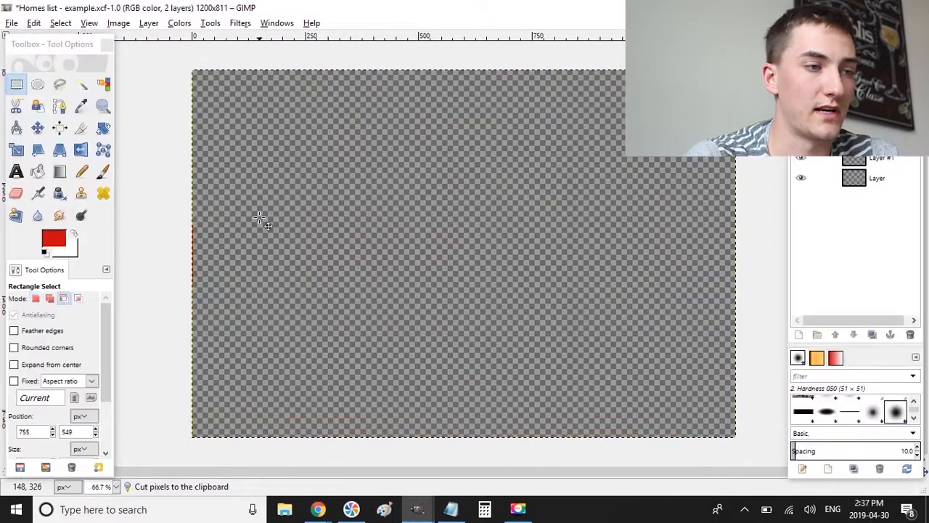
{"action": "key", "text": "ctrl+v"}
- Scale the pasted kitchen photo down into the canvas's lower-right corner and close the source photo
{"action": "key", "text": "shift+s"}
{"action": "left_click", "coordinate": [182, 72]}
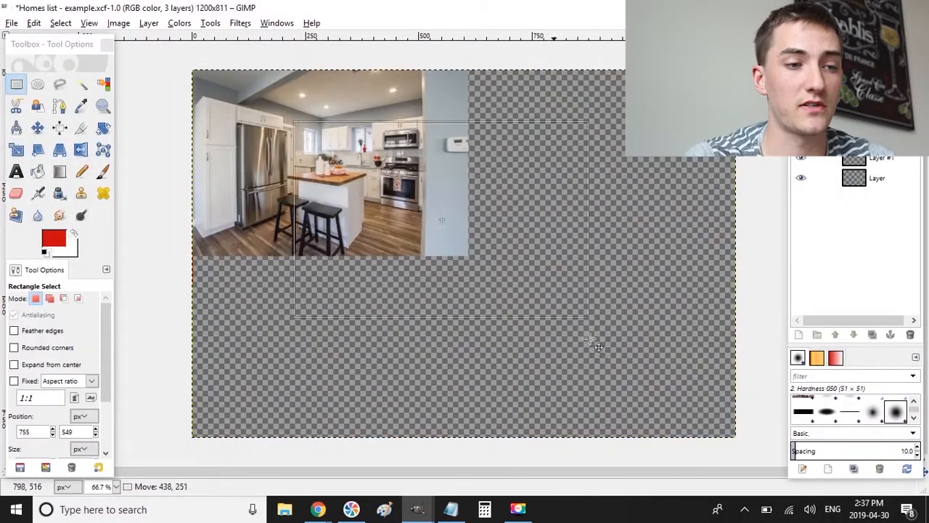
{"action": "left_click_drag", "start_coordinate": [381, 204], "coordinate": [626, 375]}
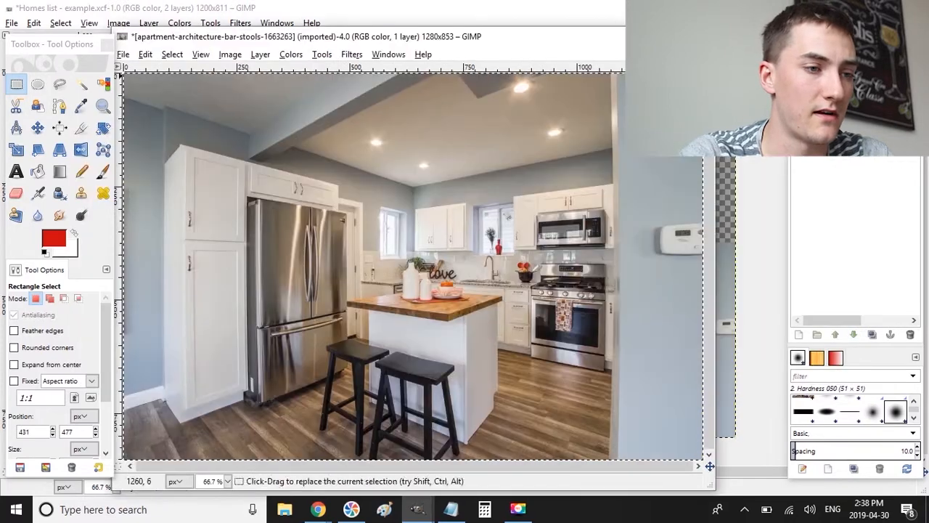
{"action": "key", "text": "ctrl+w"}
{"action": "left_click", "coordinate": [415, 338]}
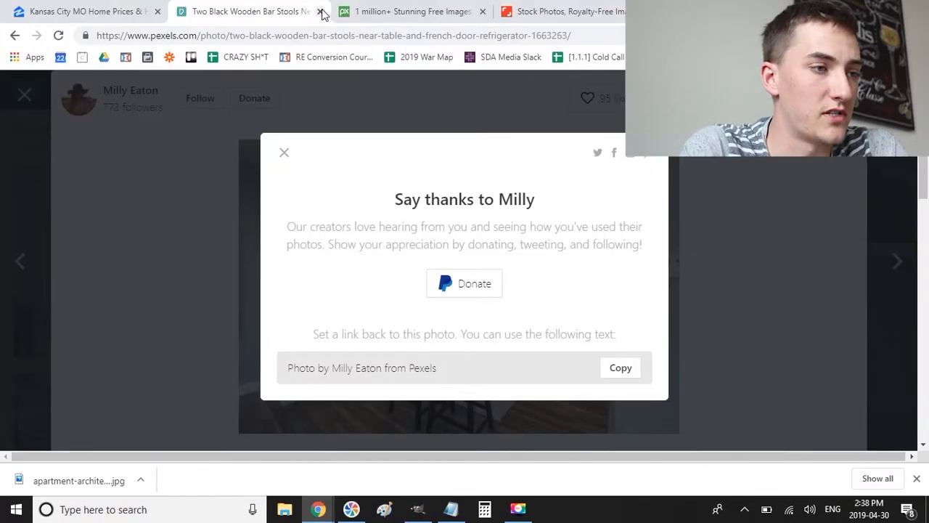
- Back in Chrome, close the Pexels page, search Pixabay for "house" and look through the images
{"action": "left_click", "coordinate": [321, 11]}
{"action": "scroll", "coordinate": [249, 276], "scroll_direction": "down", "scroll_amount": 5}
{"action": "scroll", "coordinate": [253, 278], "scroll_direction": "up", "scroll_amount": 5}
{"action": "type", "text": "house"}
{"action": "key", "text": "Return"}
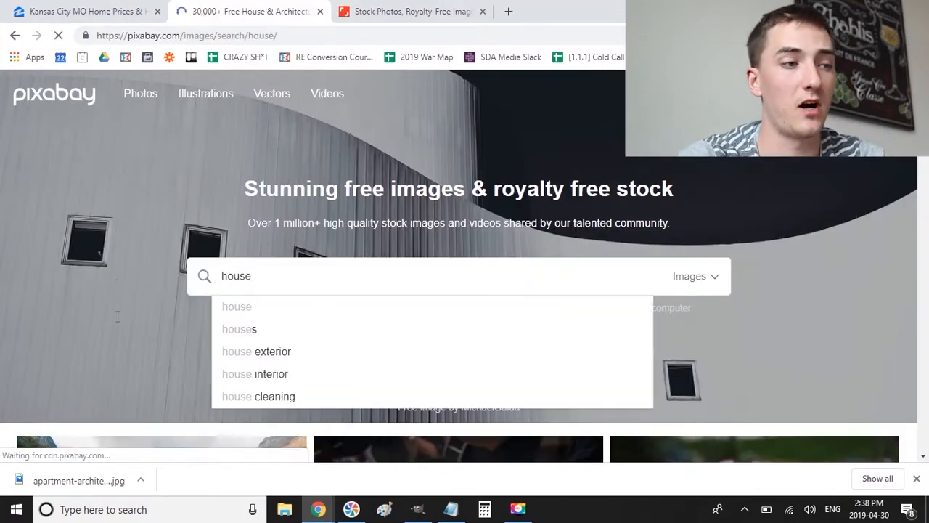
{"action": "scroll", "coordinate": [116, 316], "scroll_direction": "down", "scroll_amount": 10}
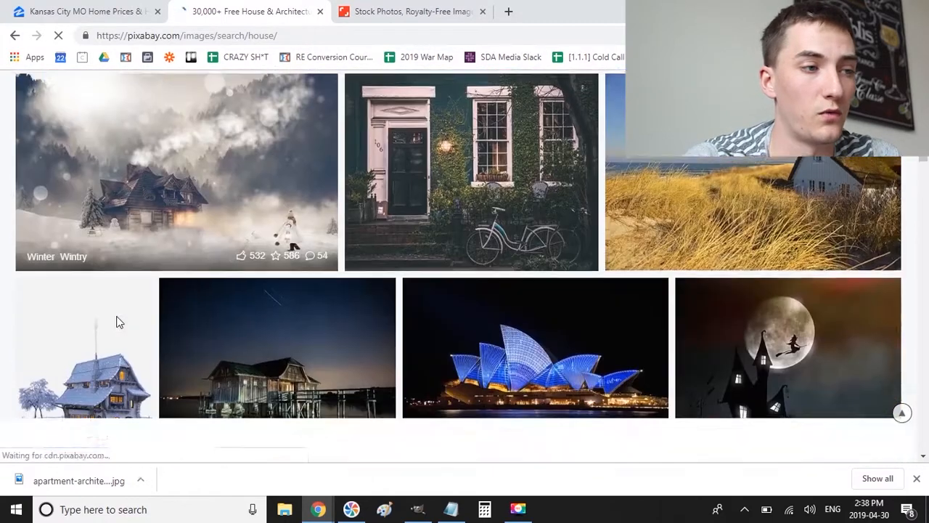
{"action": "scroll", "coordinate": [116, 316], "scroll_direction": "down", "scroll_amount": 5}
- Close the Pixabay page, search Shutterstock for "kansas city house" and look over the images
{"action": "left_click", "coordinate": [321, 11]}
{"action": "left_click", "coordinate": [236, 127]}
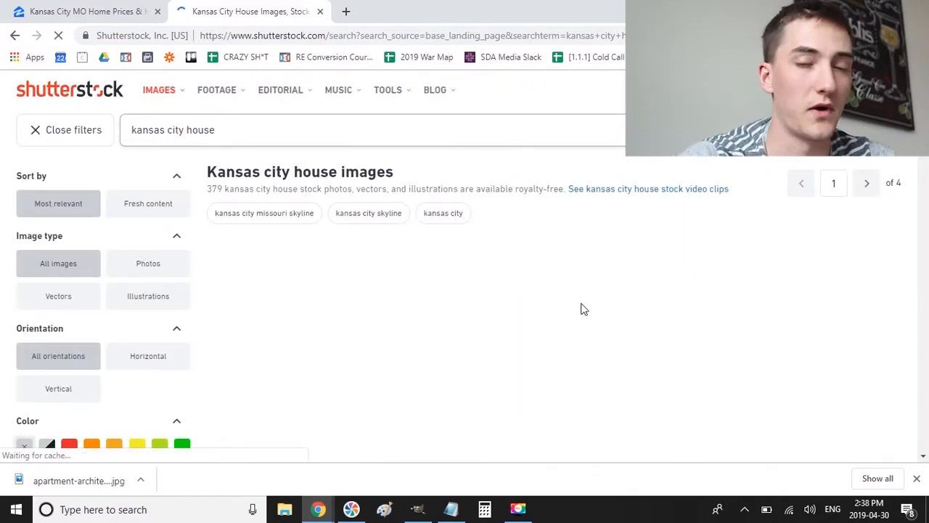
{"action": "scroll", "coordinate": [612, 242], "scroll_direction": "down", "scroll_amount": 5}
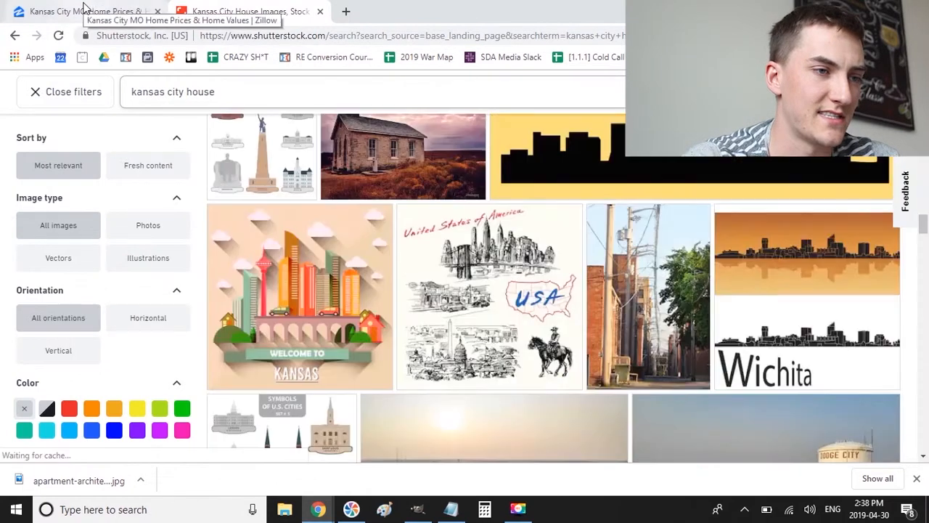
- Go to realtor.com in place of the Zillow home values page
{"action": "left_click", "coordinate": [79, 11]}
{"action": "left_click", "coordinate": [285, 38]}
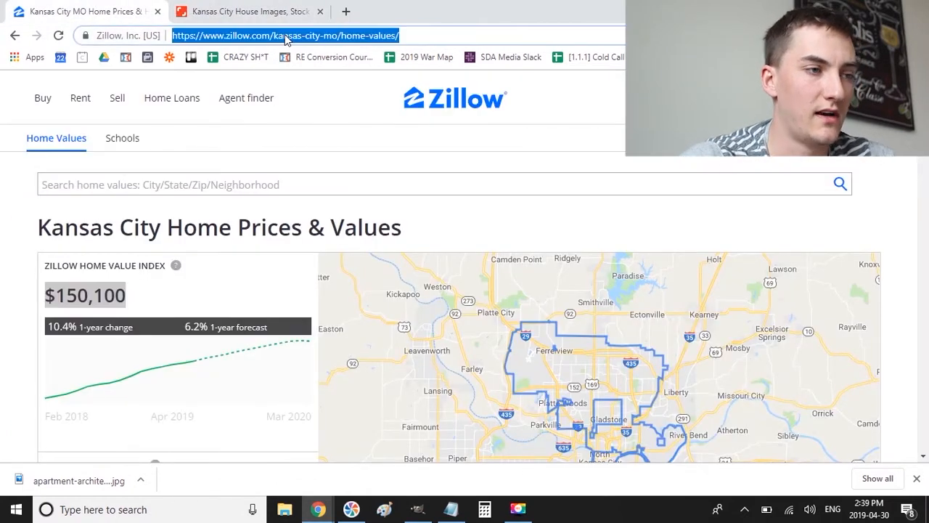
{"action": "type", "text": "realtor.com"}
{"action": "key", "text": "Return"}
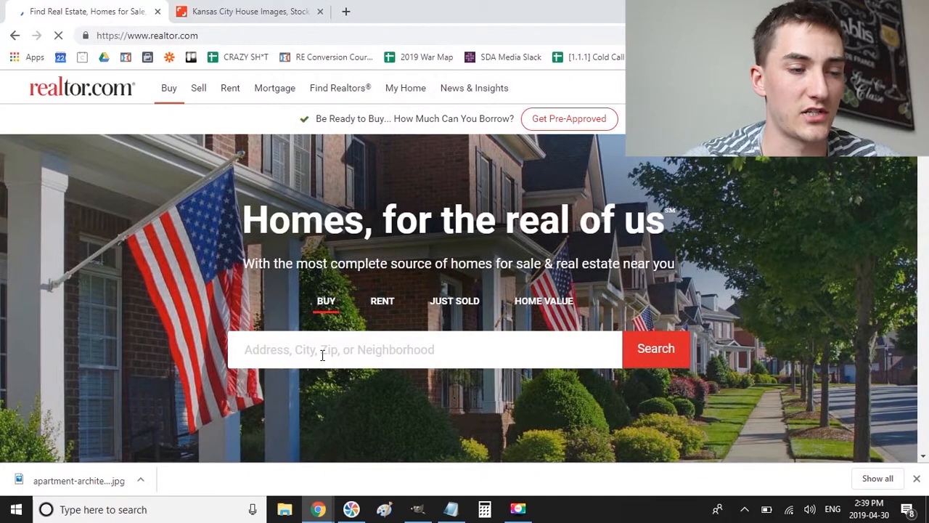
- Try to search realtor.com for homes in "kansas city" and dismiss the browser's downloads bar
{"action": "left_click", "coordinate": [322, 355]}
{"action": "type", "text": "kansas city"}
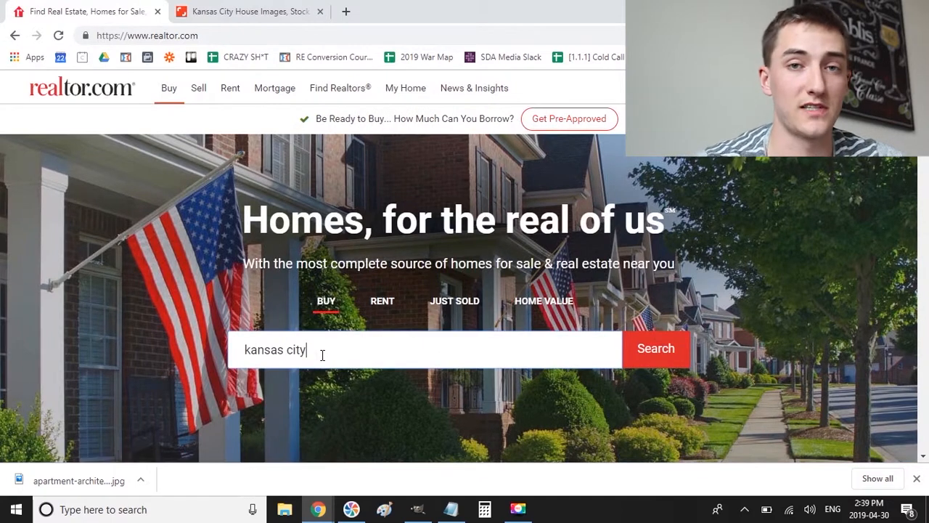
{"action": "left_click", "coordinate": [917, 480]}
{"action": "key", "text": "Return"}
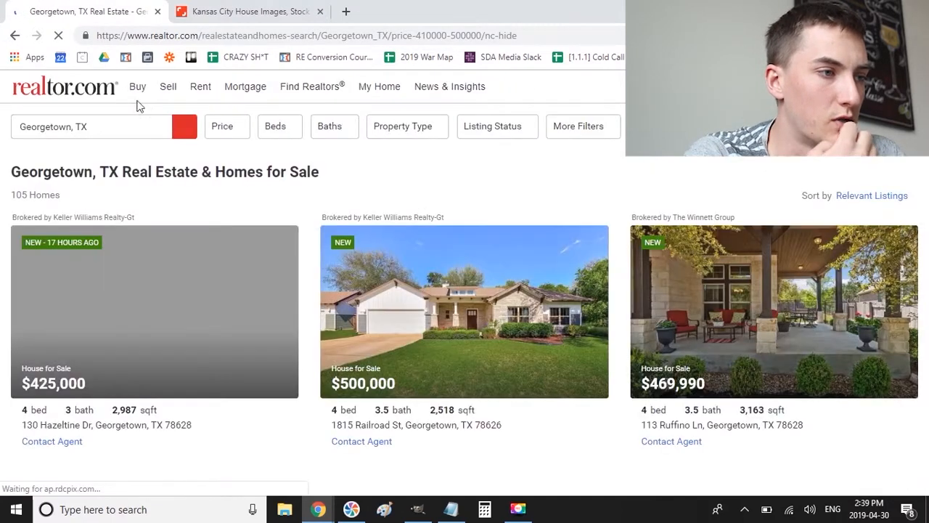
- Return to the realtor.com home page, search for Kansas City, MO and browse the homes for sale
{"action": "left_click", "coordinate": [62, 98]}
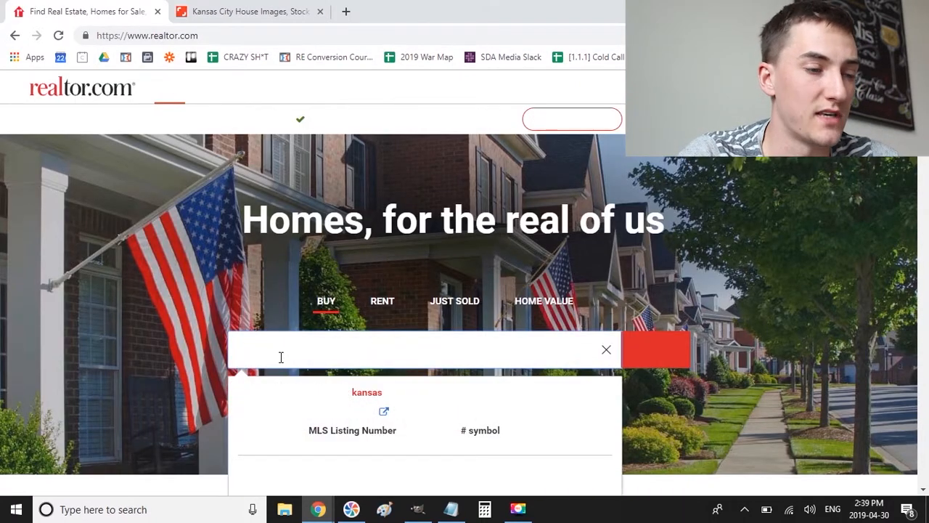
{"action": "type", "text": "city"}
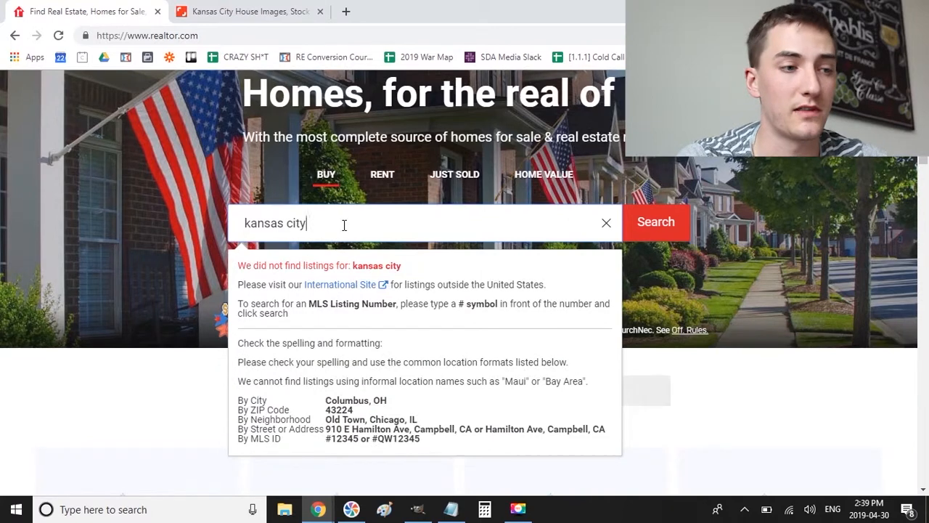
{"action": "left_click", "coordinate": [298, 280]}
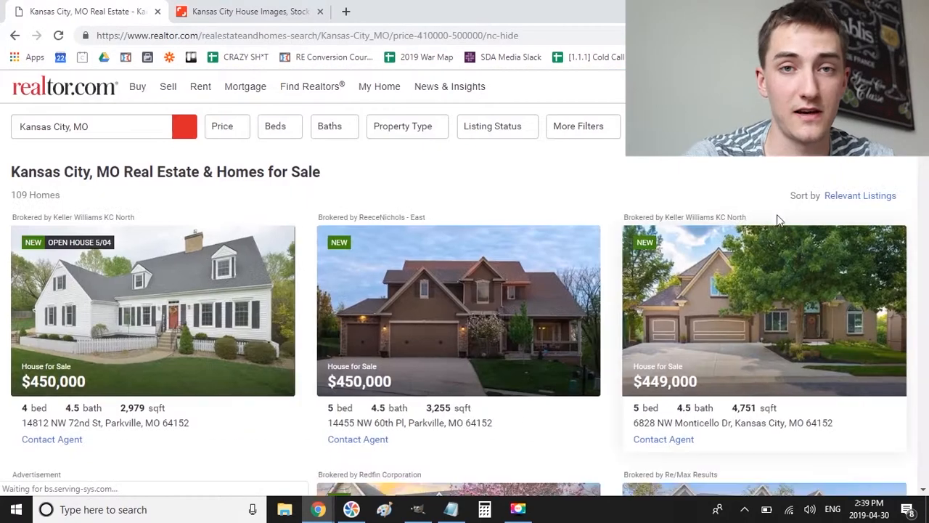
{"action": "scroll", "coordinate": [506, 322], "scroll_direction": "down", "scroll_amount": 5}
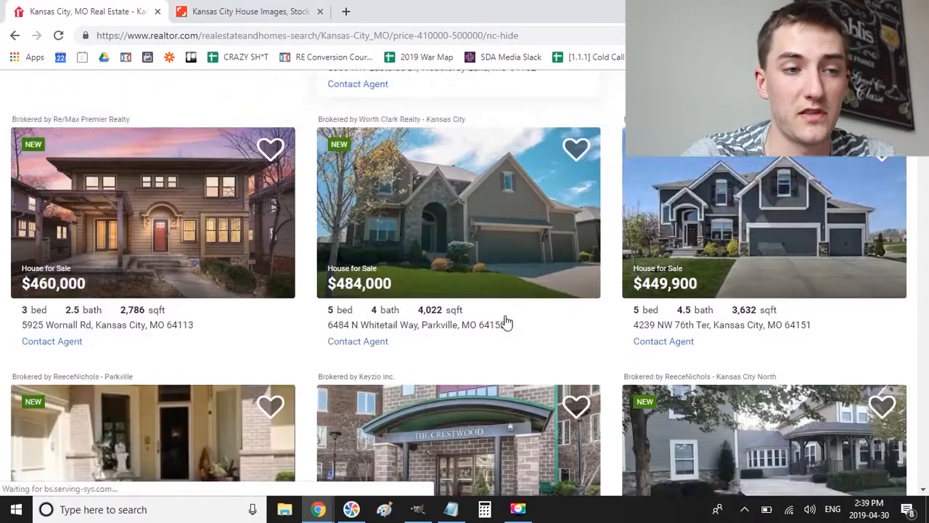
{"action": "scroll", "coordinate": [506, 321], "scroll_direction": "down", "scroll_amount": 15}
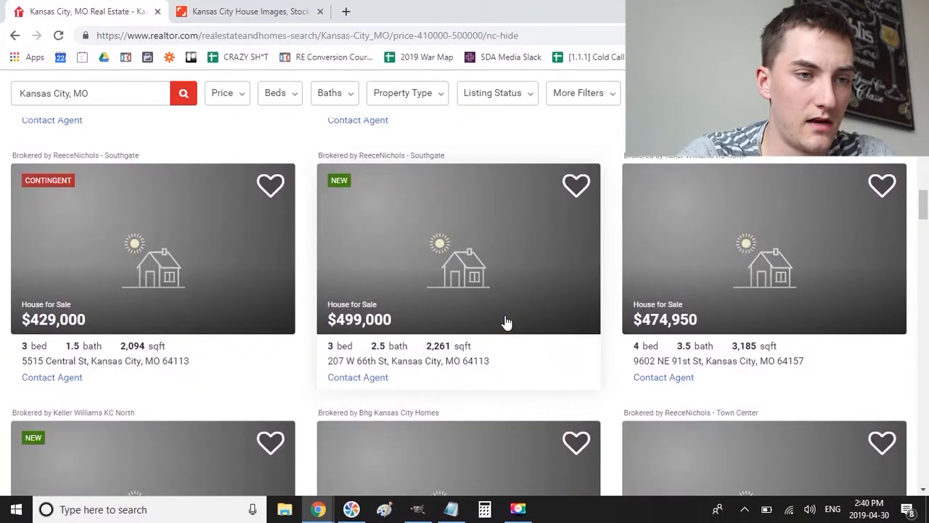
{"action": "scroll", "coordinate": [506, 321], "scroll_direction": "down", "scroll_amount": 5}
- Set the Kansas City listings' price range to $100,000–$150,000
{"action": "left_click", "coordinate": [222, 93]}
{"action": "left_click", "coordinate": [222, 127]}
{"action": "left_click", "coordinate": [323, 197]}
{"action": "type", "text": "500,000"}
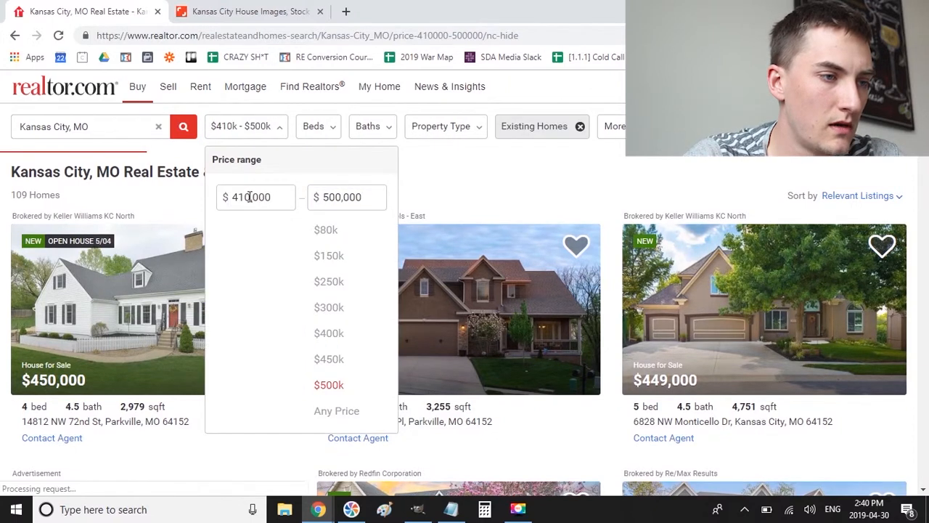
{"action": "left_click", "coordinate": [249, 197]}
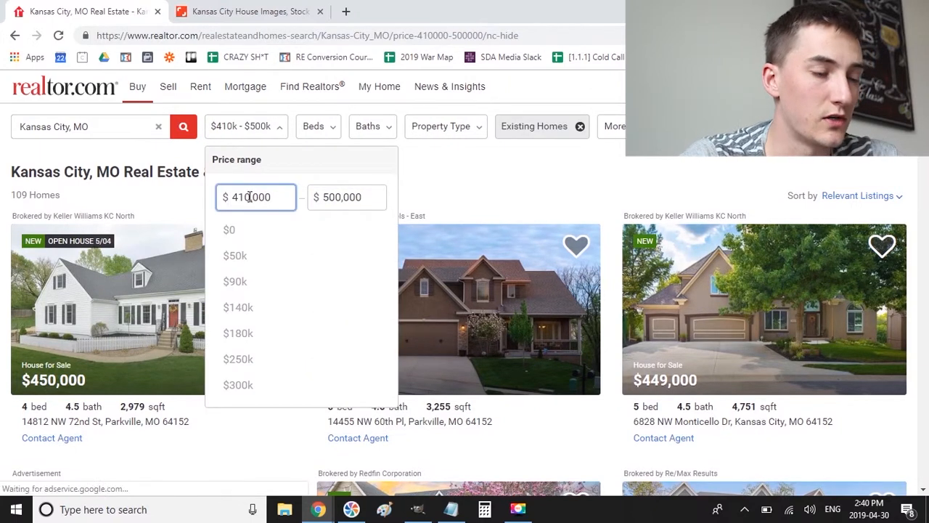
{"action": "type", "text": "10000-50"}
{"action": "key", "text": "Tab"}
{"action": "type", "text": "150000"}
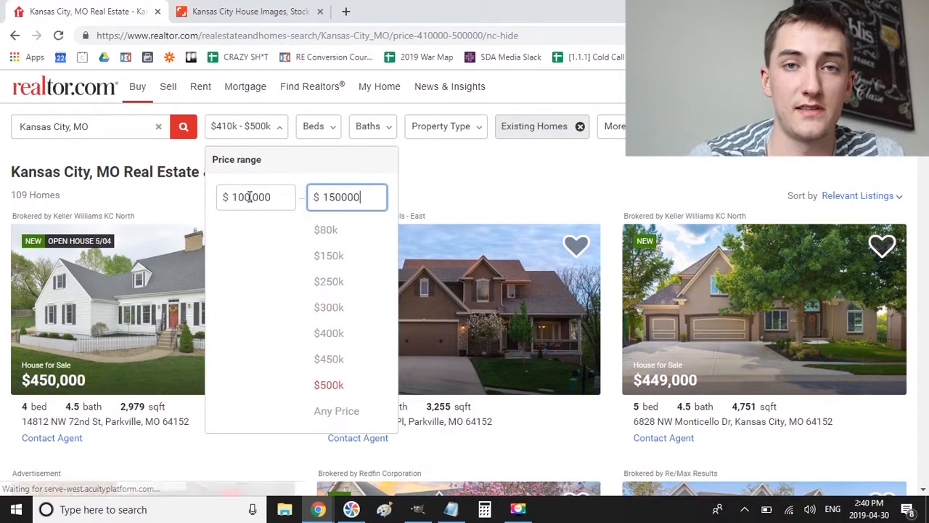
{"action": "left_click", "coordinate": [521, 190]}
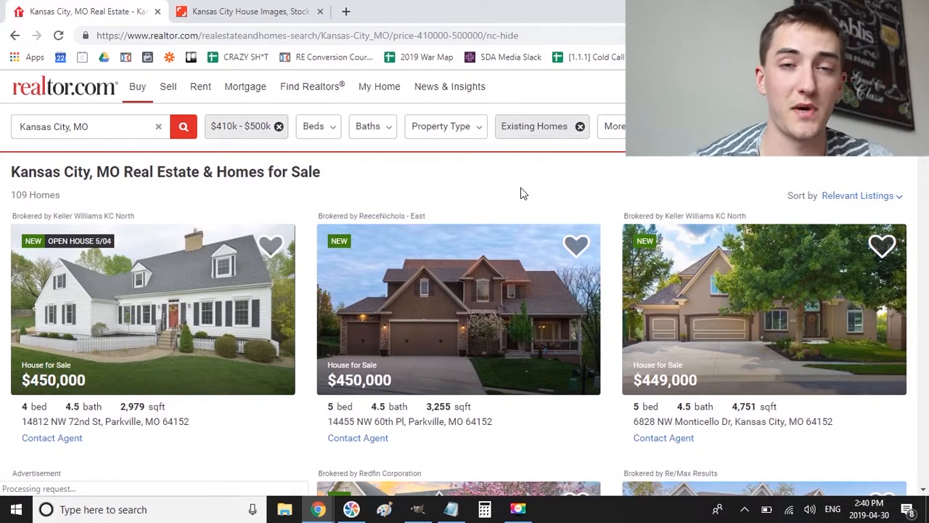
- Browse the $100,000–$150,000 Kansas City listings and search Shutterstock for "single story homes"
{"action": "scroll", "coordinate": [533, 298], "scroll_direction": "down", "scroll_amount": 5}
{"action": "scroll", "coordinate": [534, 297], "scroll_direction": "down", "scroll_amount": 12}
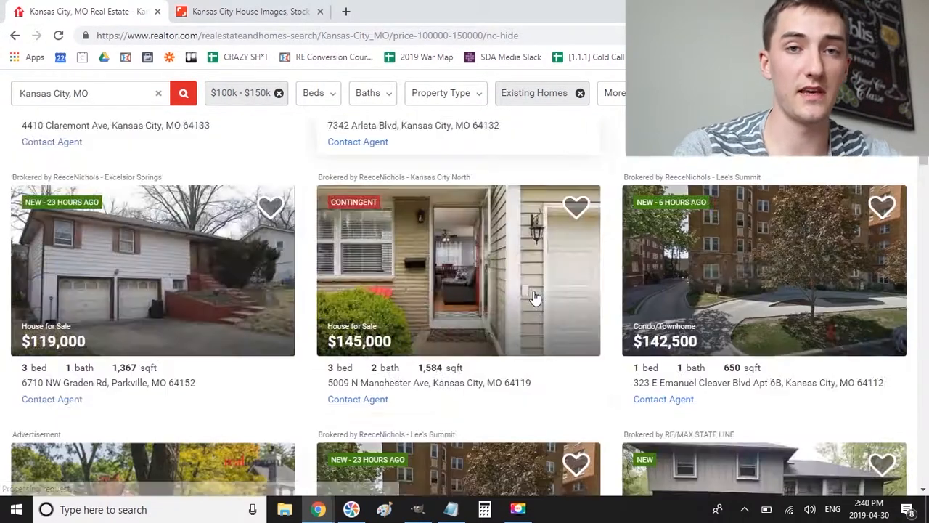
{"action": "scroll", "coordinate": [533, 297], "scroll_direction": "down", "scroll_amount": 5}
{"action": "key", "text": "ctrl+Tab"}
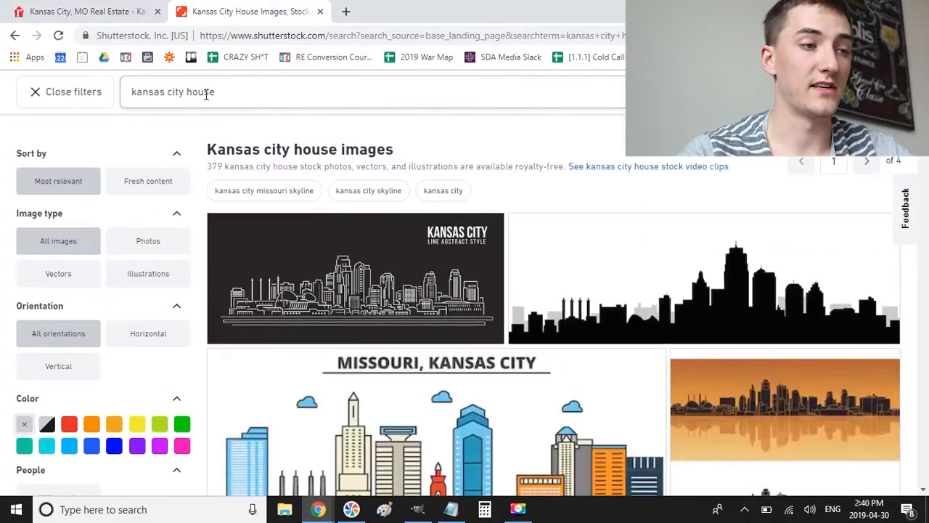
{"action": "triple_click", "coordinate": [207, 94]}
{"action": "type", "text": "single story"}
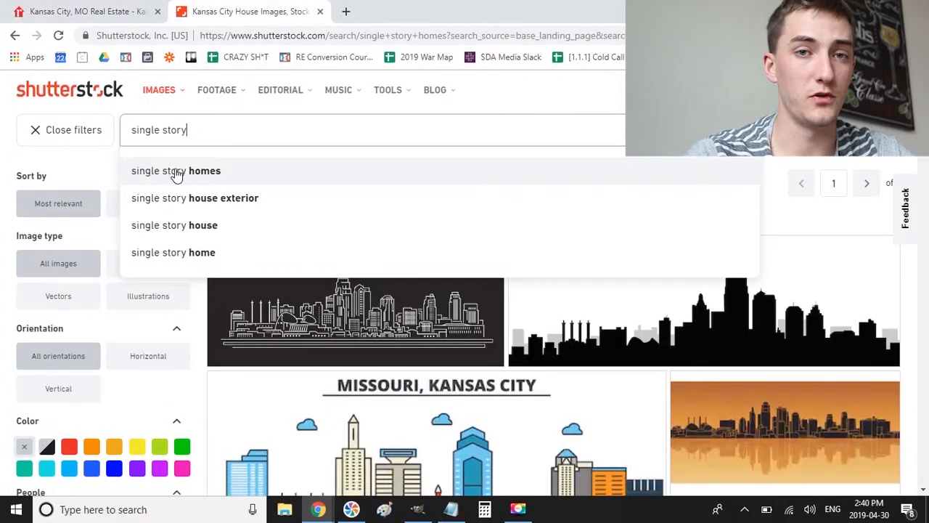
{"action": "left_click", "coordinate": [176, 171]}
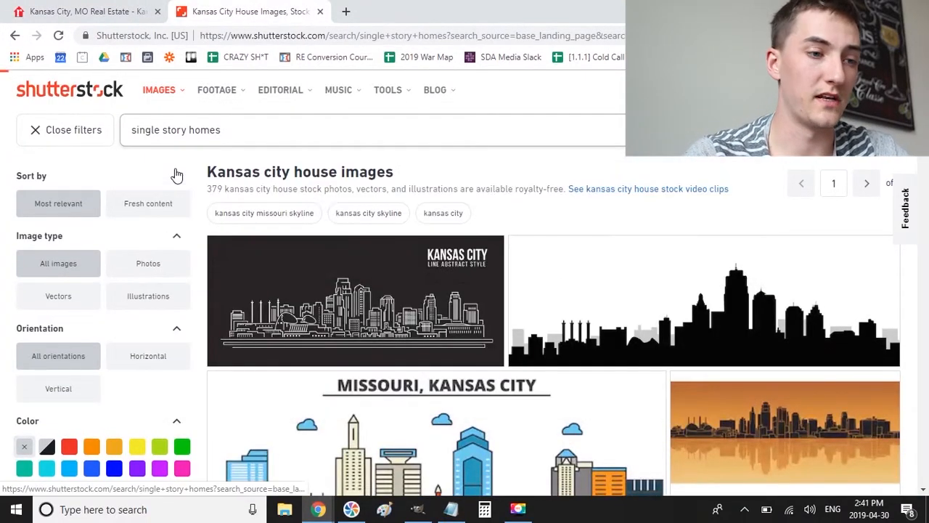
- Download the large JPEG of the beige single-story home with a white garage door under blue sky
{"action": "scroll", "coordinate": [521, 355], "scroll_direction": "down", "scroll_amount": 15}
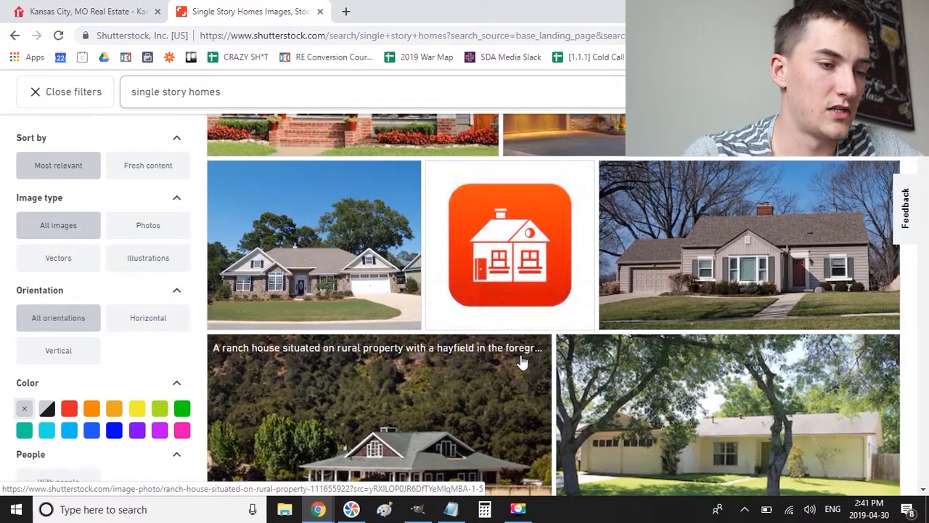
{"action": "scroll", "coordinate": [676, 270], "scroll_direction": "down", "scroll_amount": 2}
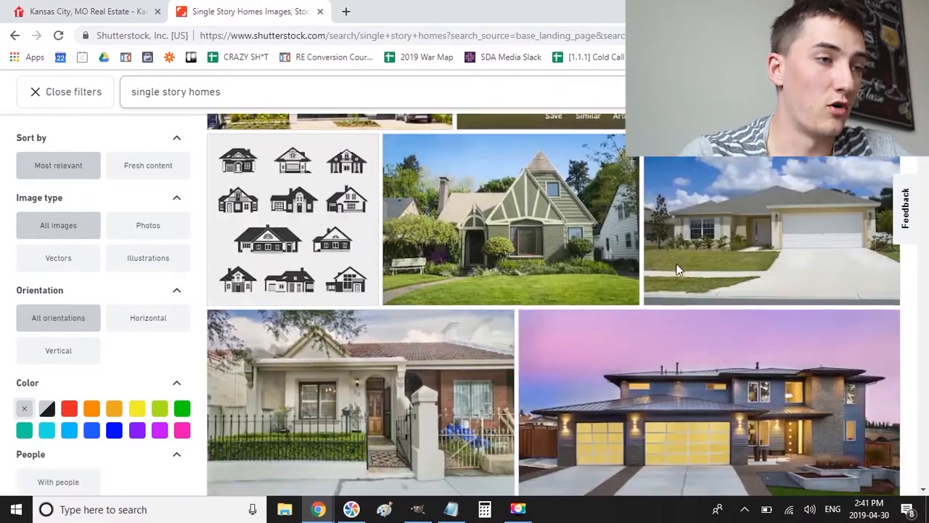
{"action": "left_click", "coordinate": [748, 218]}
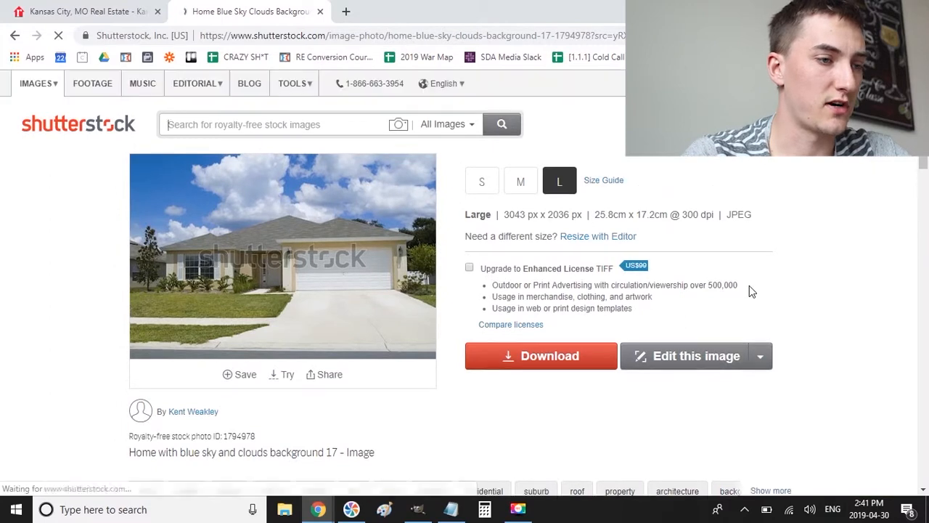
{"action": "left_click", "coordinate": [548, 357]}
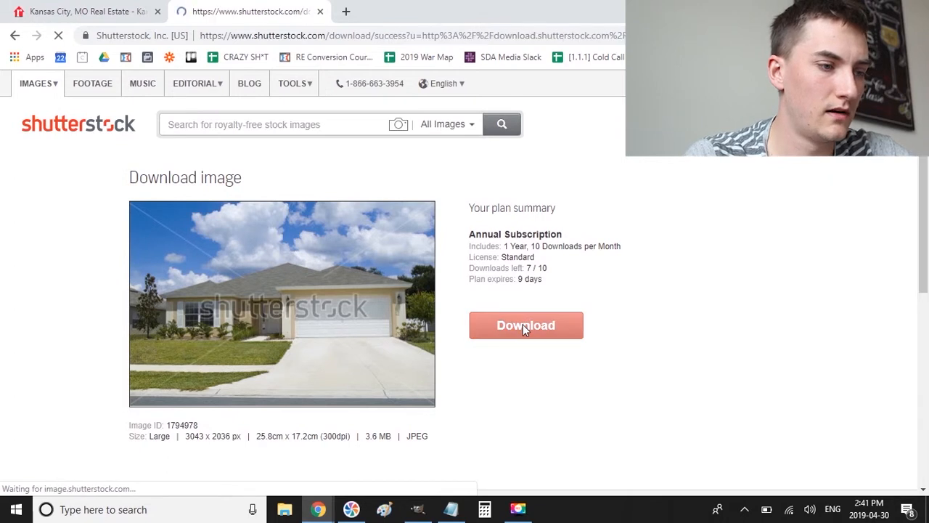
- Switch to GIMP and open shutterstock_1794978.jpg from the Downloads folder
{"action": "left_click", "coordinate": [483, 500]}
{"action": "left_click", "coordinate": [210, 199]}
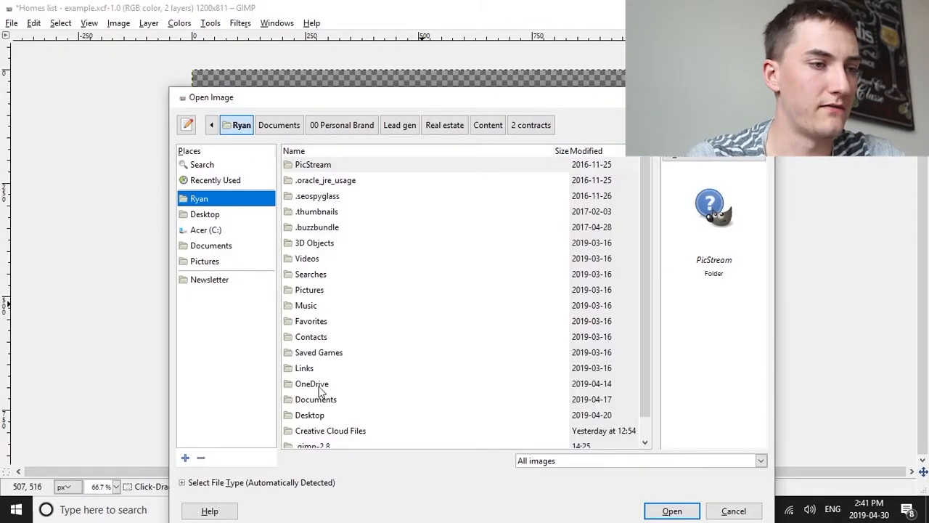
{"action": "scroll", "coordinate": [320, 435], "scroll_direction": "down", "scroll_amount": 1}
{"action": "double_click", "coordinate": [317, 440]}
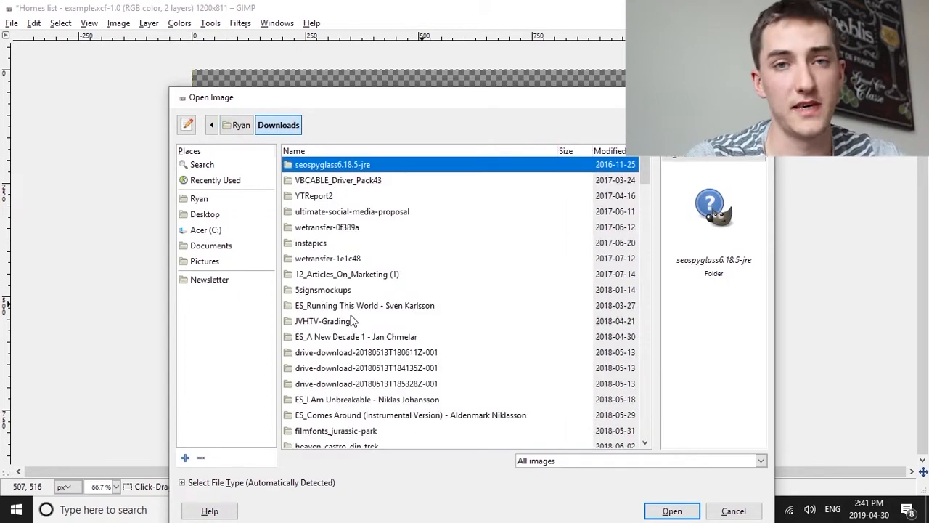
{"action": "left_click_drag", "start_coordinate": [646, 175], "coordinate": [648, 436]}
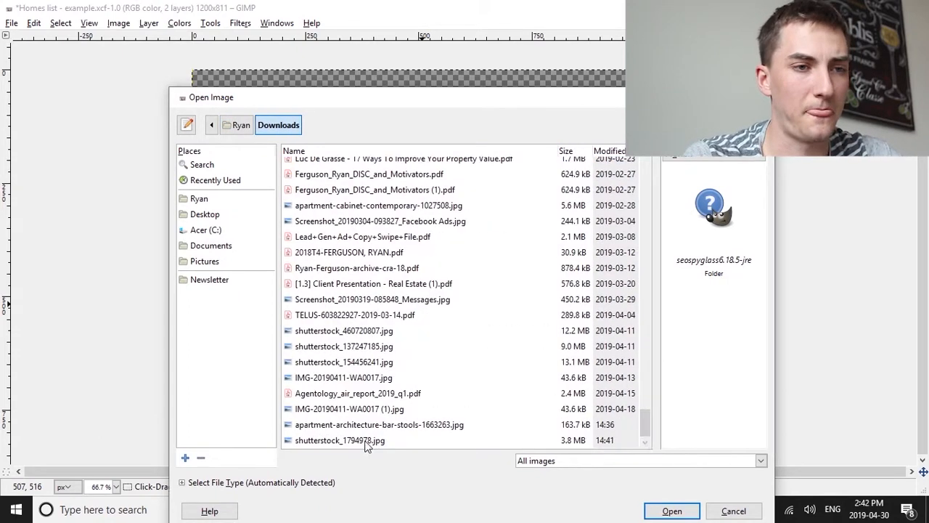
{"action": "double_click", "coordinate": [366, 442]}
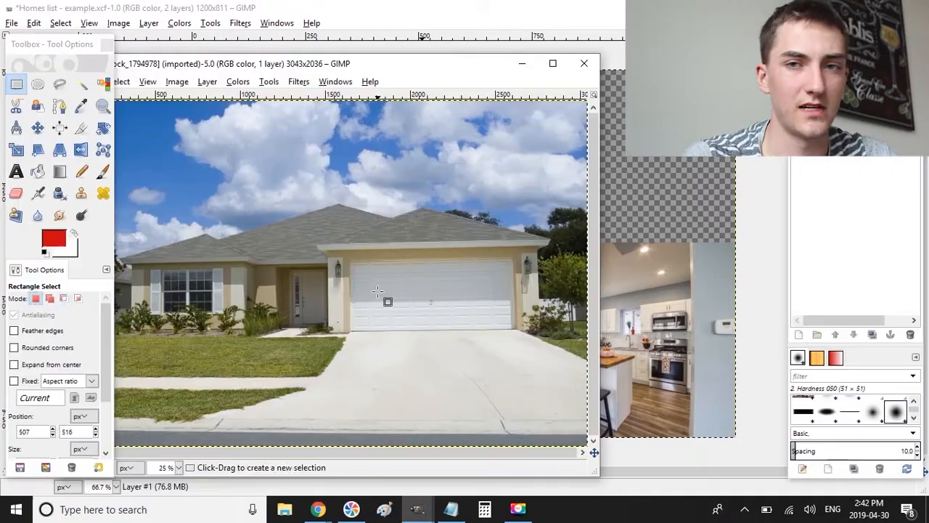
- Copy the beige house photo and paste it into the Homes list - example image
{"action": "left_click", "coordinate": [378, 290]}
{"action": "key", "text": "ctrl+c"}
{"action": "left_click", "coordinate": [537, 6]}
{"action": "key", "text": "ctrl+v"}
- Scale the pasted beige house photo to 650 × 435 px
{"action": "left_click", "coordinate": [16, 151]}
{"action": "left_click", "coordinate": [237, 185]}
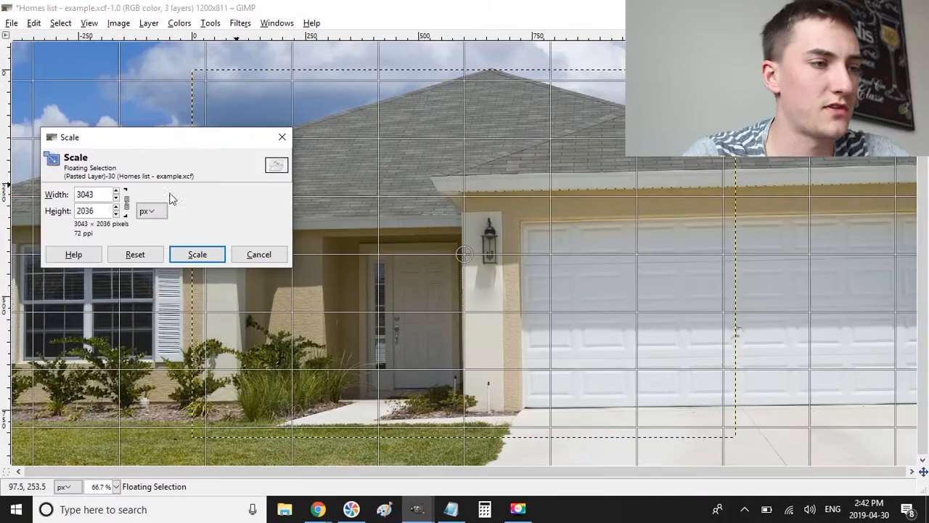
{"action": "key", "text": "Tab"}
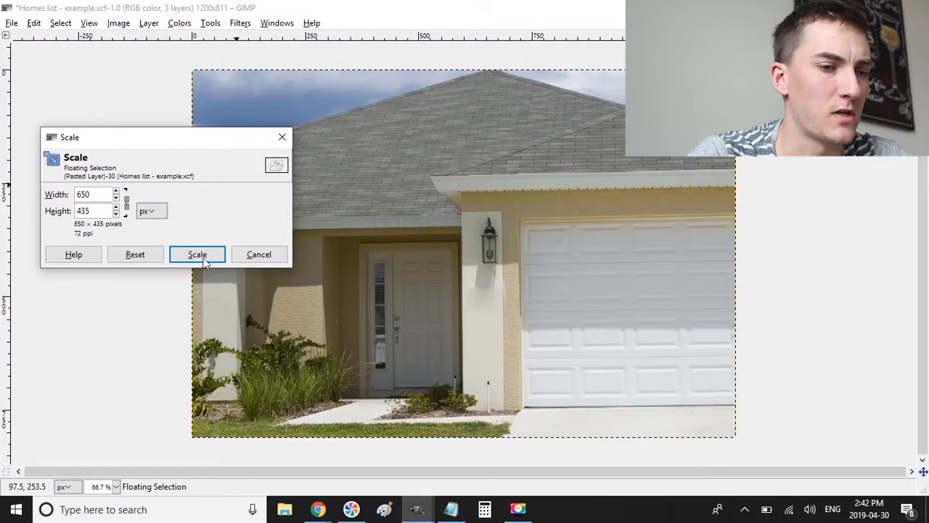
{"action": "left_click_drag", "start_coordinate": [160, 140], "coordinate": [124, 104]}
{"action": "right_click", "coordinate": [125, 106]}
{"action": "left_click", "coordinate": [177, 219]}
{"action": "left_click", "coordinate": [178, 220]}
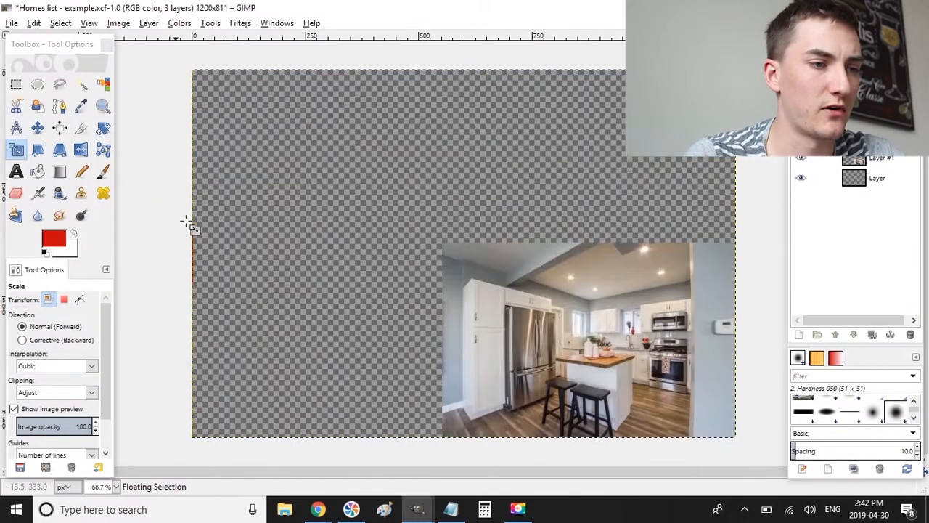
- Cut and repaste the scaled beige house photo and place it in the canvas's lower-left area beside the kitchen
{"action": "key", "text": "ctrl+x"}
{"action": "key", "text": "ctrl+v"}
{"action": "key", "text": "r"}
{"action": "left_click_drag", "start_coordinate": [445, 238], "coordinate": [296, 330]}
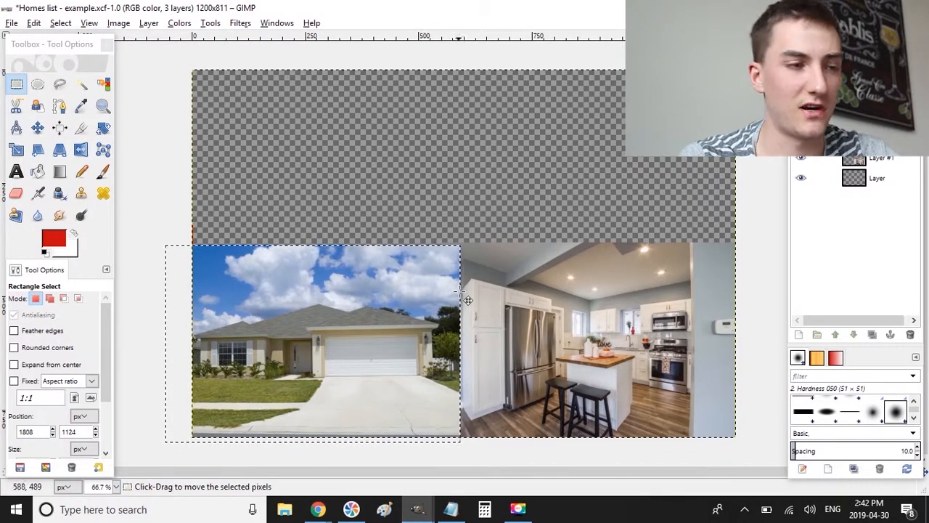
- Scale the beige house photo to about 596 × 399 px, fit it against the lower-left canvas corner and anchor it
{"action": "key", "text": "shift+s"}
{"action": "left_click_drag", "start_coordinate": [168, 244], "coordinate": [199, 259]}
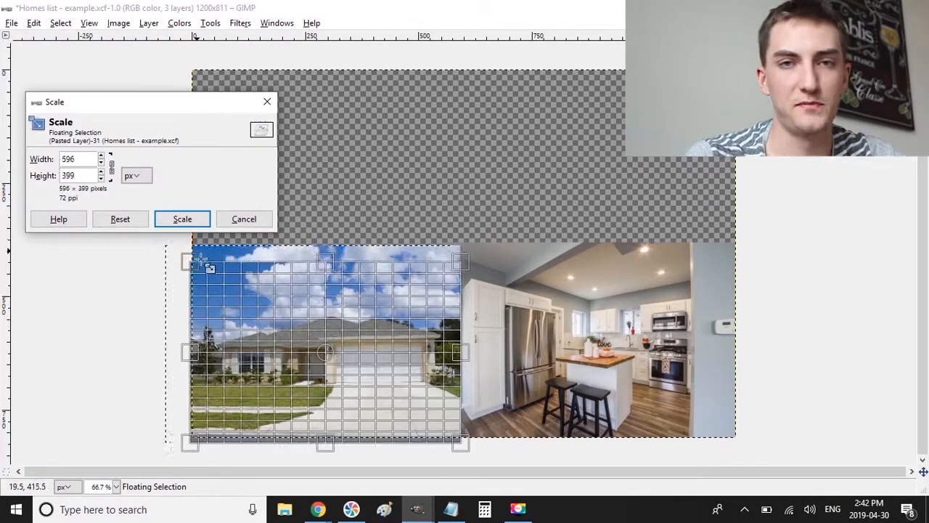
{"action": "key", "text": "Return"}
{"action": "key", "text": "r"}
{"action": "left_click_drag", "start_coordinate": [328, 338], "coordinate": [325, 334]}
{"action": "left_click", "coordinate": [474, 151]}
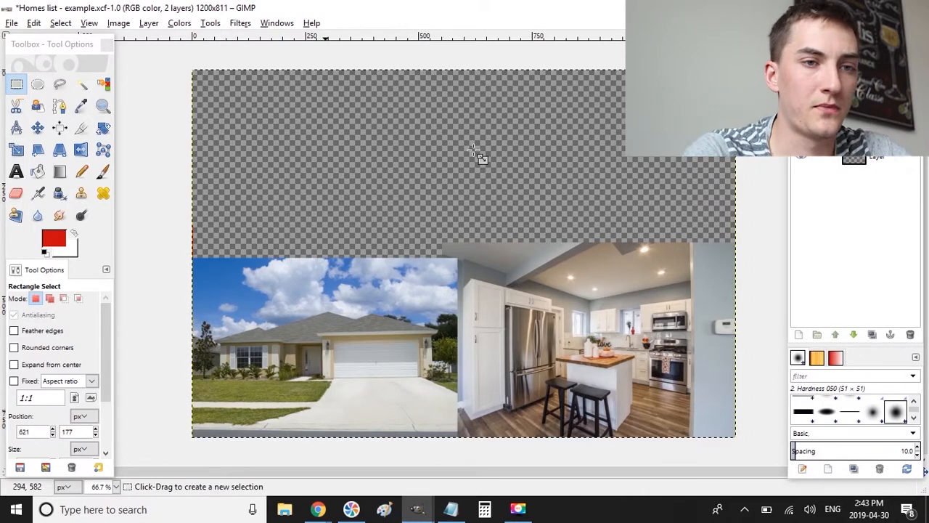
{"action": "left_click", "coordinate": [863, 162]}
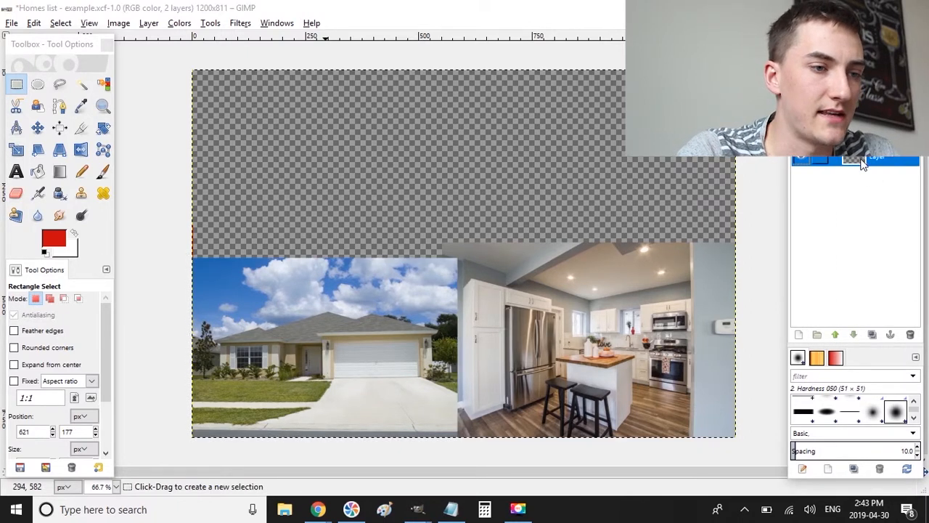
{"action": "left_click_drag", "start_coordinate": [854, 159], "coordinate": [886, 191]}
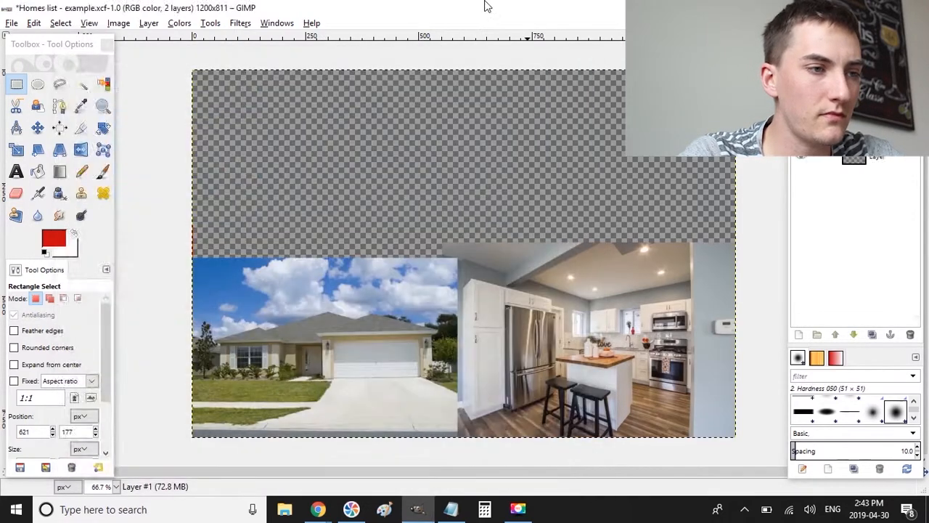
- Start opening another image and browse to the Stock images folder inside 00 Personal Brand's Visual Assets
{"action": "key", "text": "ctrl+o"}
{"action": "left_click", "coordinate": [411, 127]}
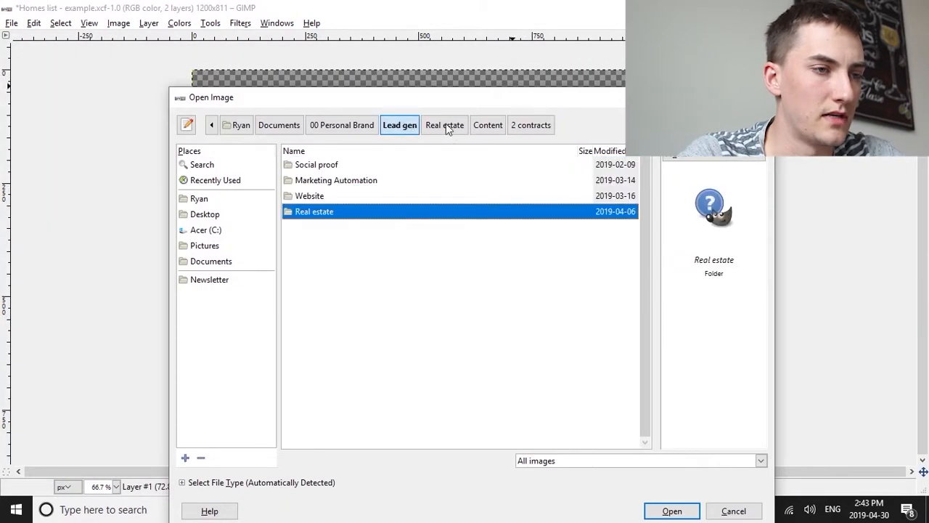
{"action": "left_click_drag", "start_coordinate": [442, 97], "coordinate": [434, 55]}
{"action": "left_click", "coordinate": [435, 83]}
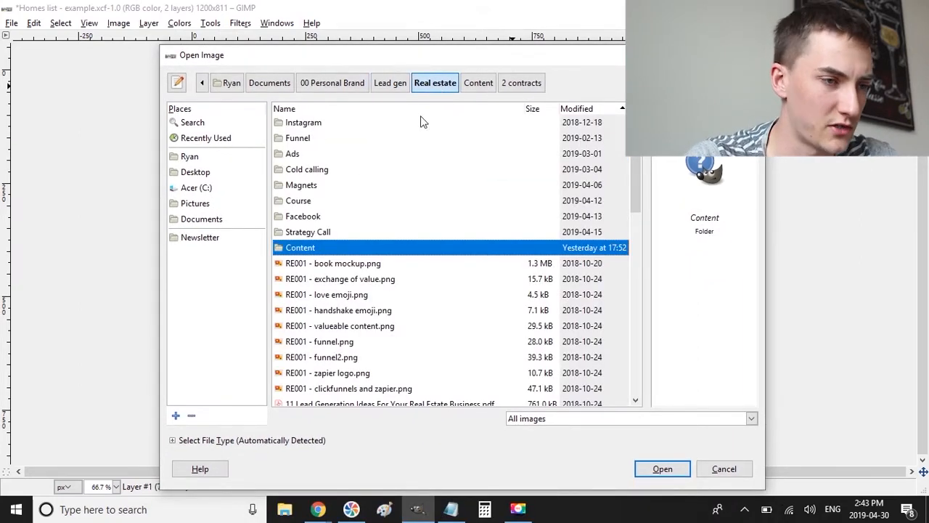
{"action": "left_click", "coordinate": [334, 84]}
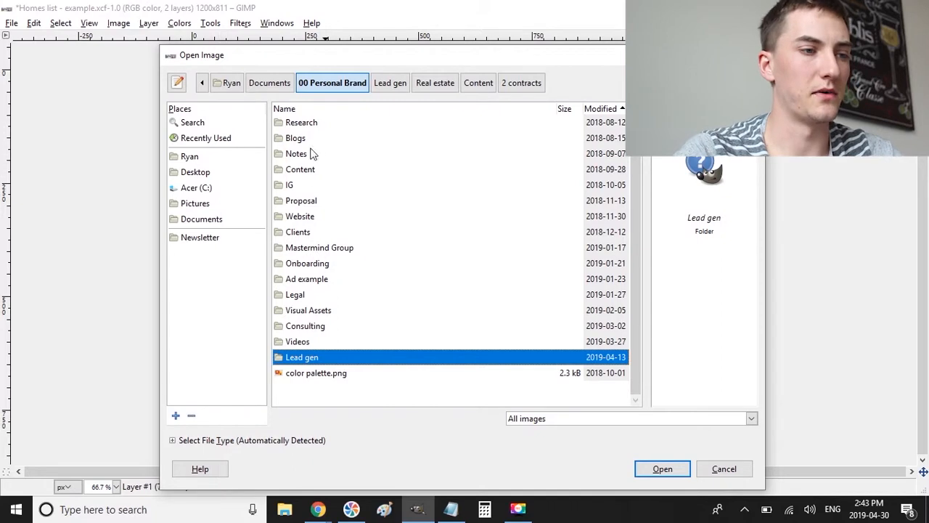
{"action": "double_click", "coordinate": [313, 310]}
{"action": "double_click", "coordinate": [327, 243]}
- Preview the Shutterstock files in the Stock images folder to look for a suitable house photo
{"action": "left_click", "coordinate": [348, 138]}
{"action": "key", "text": "Down"}
{"action": "key", "text": "Down"}
{"action": "key", "text": "Down"}
{"action": "key", "text": "Down"}
{"action": "key", "text": "Down"}
{"action": "key", "text": "Down"}
{"action": "key", "text": "Down"}
{"action": "key", "text": "Down"}
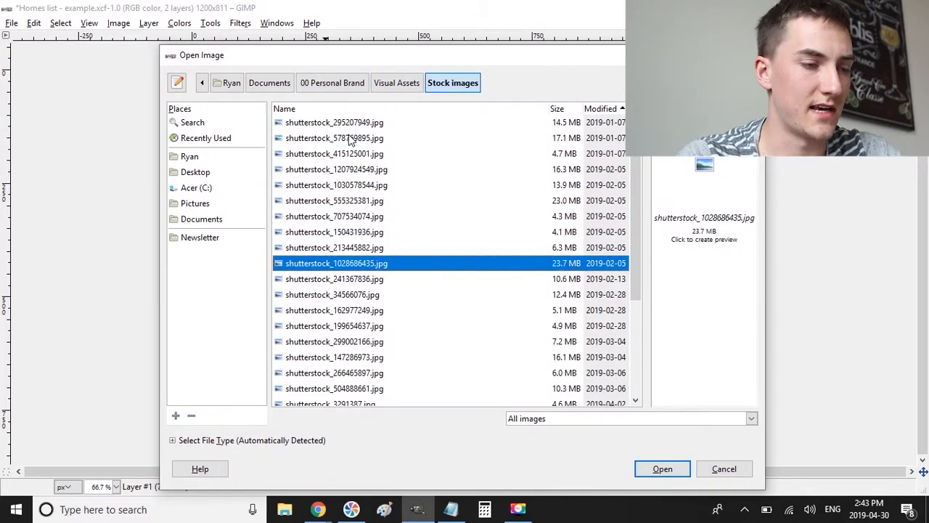
{"action": "key", "text": "Return"}
{"action": "left_click", "coordinate": [370, 326]}
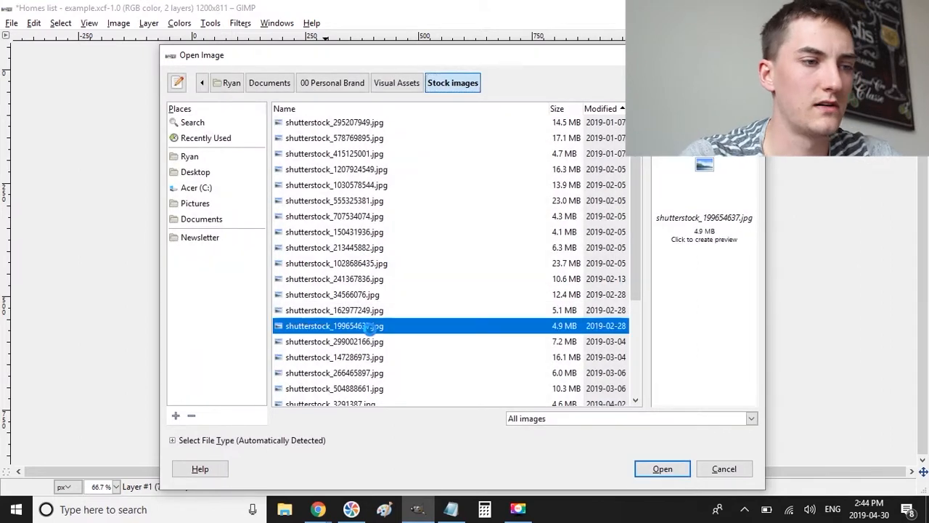
{"action": "left_click", "coordinate": [719, 217]}
{"action": "left_click", "coordinate": [496, 342]}
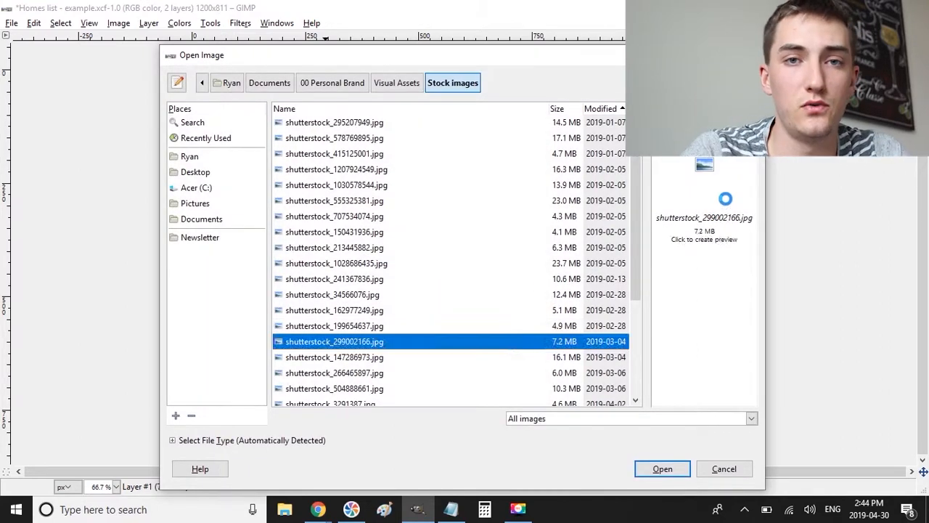
{"action": "left_click", "coordinate": [725, 198]}
{"action": "left_click", "coordinate": [552, 372]}
{"action": "left_click", "coordinate": [707, 218]}
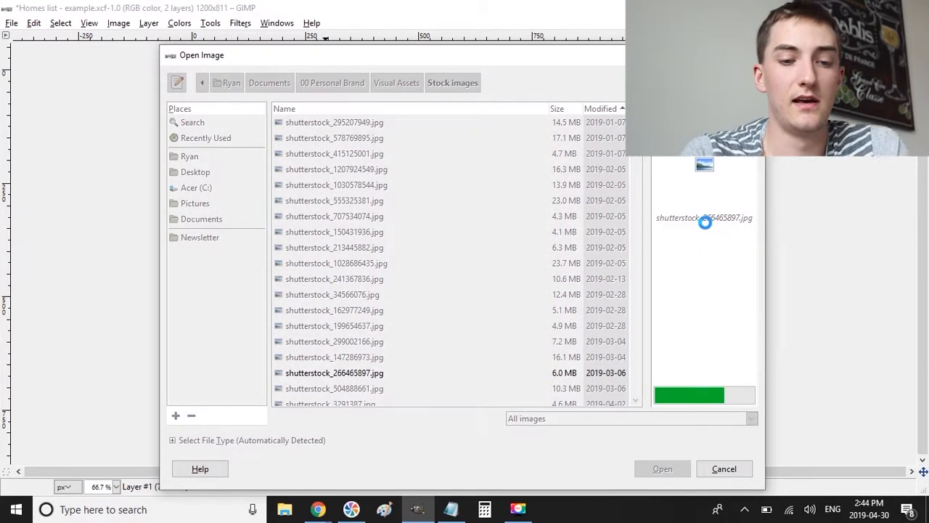
{"action": "left_click_drag", "start_coordinate": [639, 290], "coordinate": [639, 392]}
{"action": "left_click", "coordinate": [533, 353]}
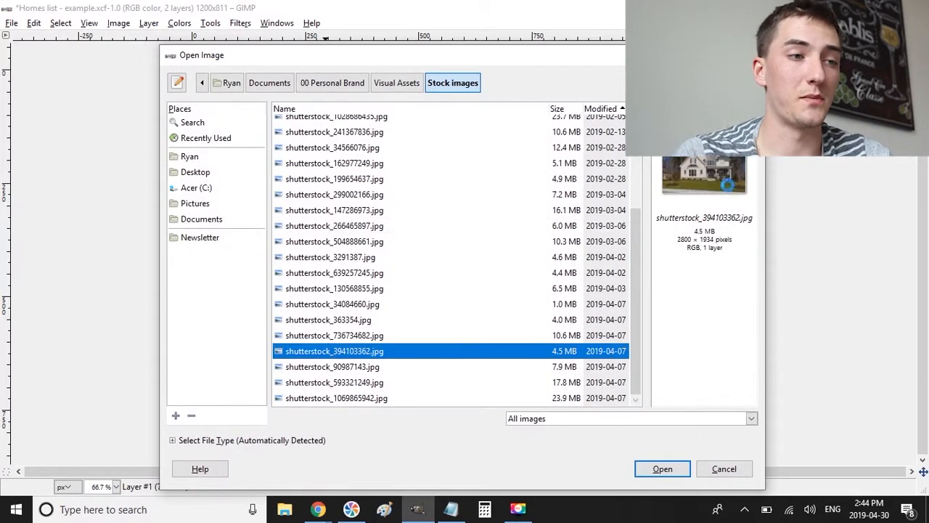
- Open shutterstock_90987143.jpg and paste the whole photo into the Homes list - example image
{"action": "left_click", "coordinate": [510, 372]}
{"action": "double_click", "coordinate": [509, 372]}
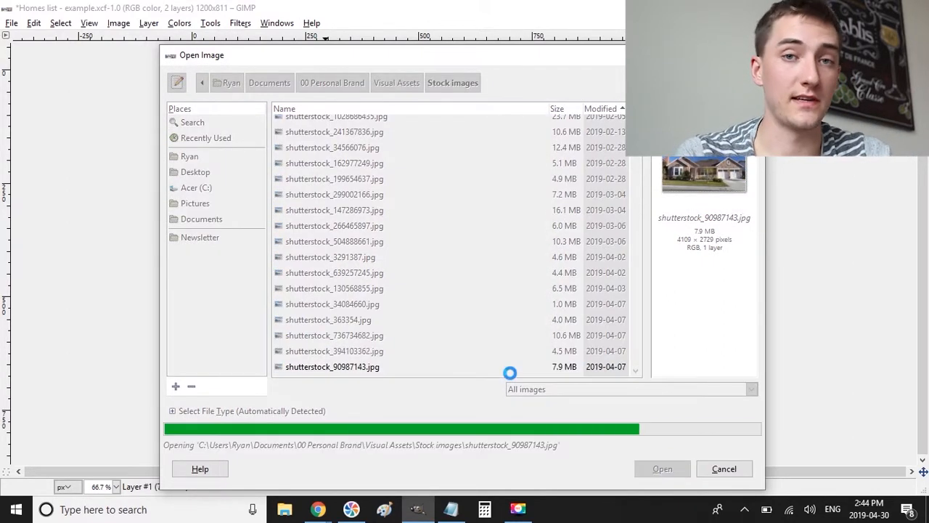
{"action": "key", "text": "ctrl+a"}
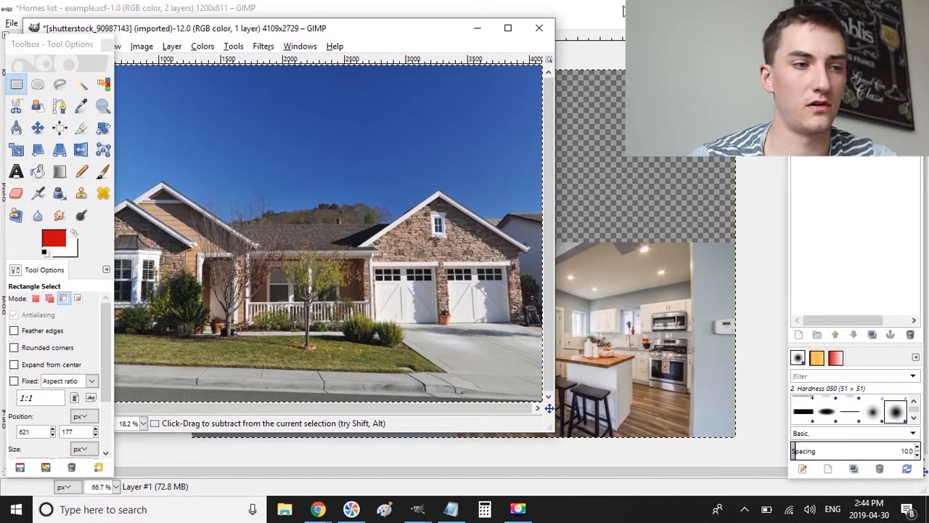
{"action": "left_click", "coordinate": [624, 8]}
{"action": "key", "text": "ctrl+v"}
- Scale the pasted stone-fronted house photo to 650 × 432 px
{"action": "left_click", "coordinate": [16, 149]}
{"action": "left_click", "coordinate": [204, 176]}
{"action": "double_click", "coordinate": [87, 159]}
{"action": "type", "text": "650"}
{"action": "key", "text": "Return"}
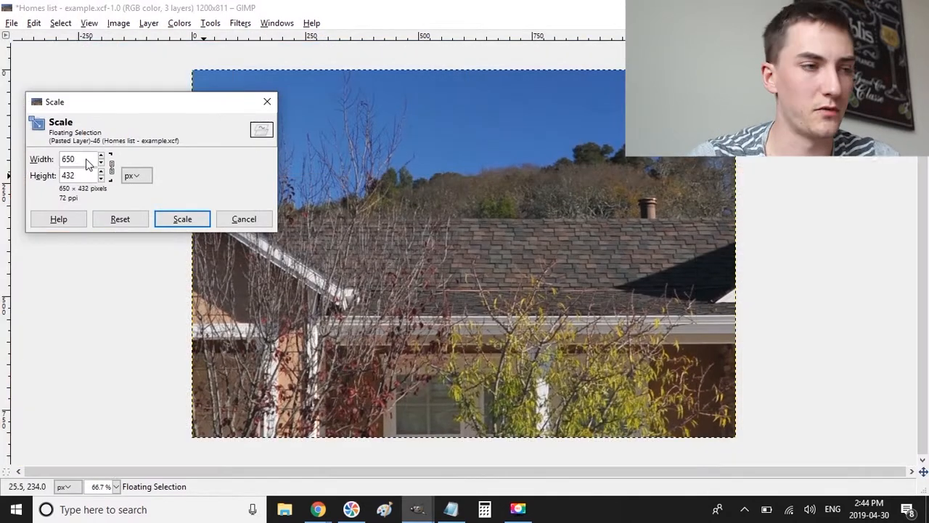
{"action": "left_click", "coordinate": [181, 219]}
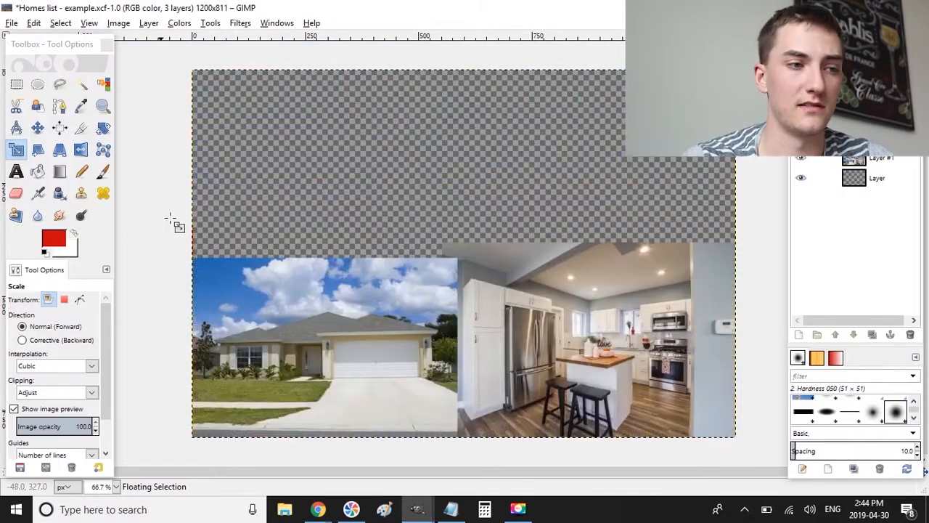
- Cut and repaste the stone-fronted house photo and place it in the canvas's upper-left area above the beige house
{"action": "key", "text": "ctrl+x"}
{"action": "key", "text": "ctrl+v"}
{"action": "key", "text": "r"}
{"action": "left_click_drag", "start_coordinate": [471, 246], "coordinate": [315, 153]}
- Scale the stone-fronted house photo to about 635 px wide to fit the space above the beige house
{"action": "key", "text": "shift+s"}
{"action": "left_click_drag", "start_coordinate": [170, 70], "coordinate": [209, 73]}
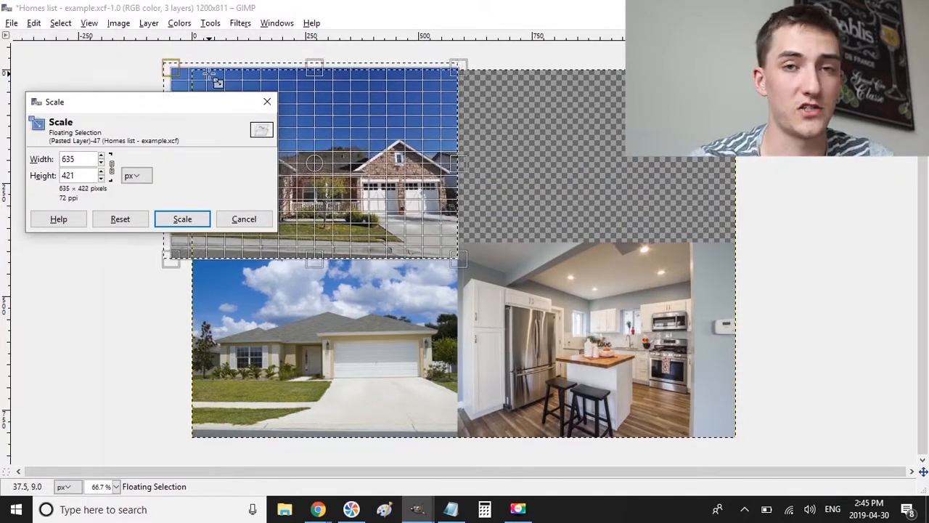
{"action": "key", "text": "Return"}
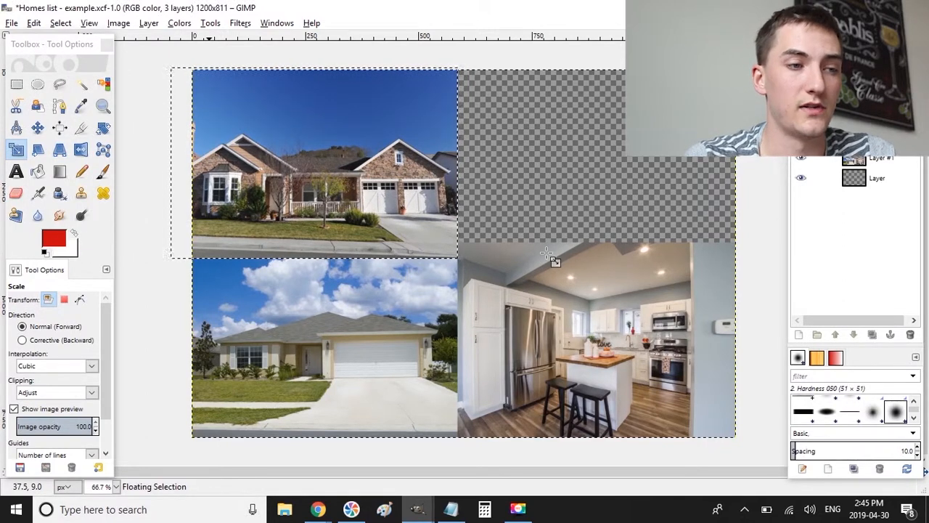
{"action": "key", "text": "r"}
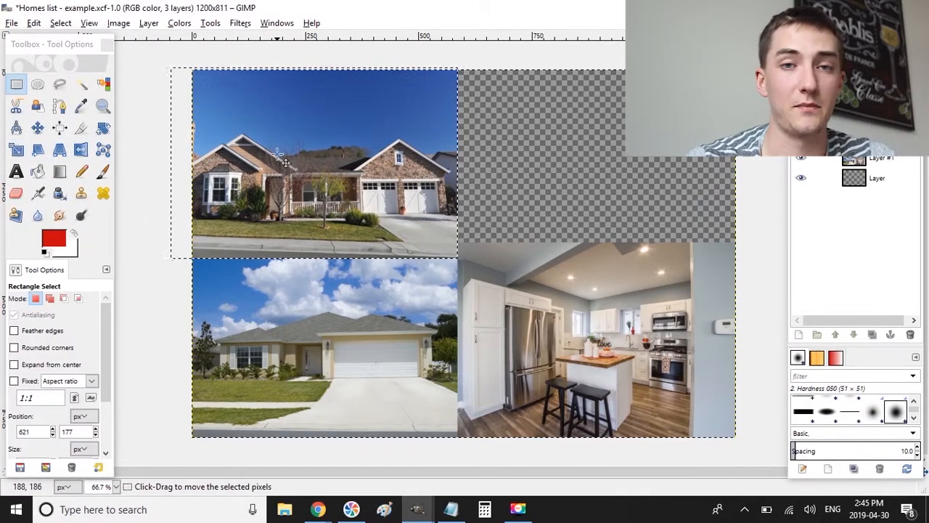
- Nudge the stone-fronted house photo vertically into its final position above the beige house and anchor it
{"action": "key", "text": "Up"}
{"action": "key", "text": "Up"}
{"action": "key", "text": "Up"}
{"action": "key", "text": "Up"}
{"action": "key", "text": "Up"}
{"action": "key", "text": "Up"}
{"action": "key", "text": "Up"}
{"action": "key", "text": "Up"}
{"action": "key", "text": "Up"}
{"action": "key", "text": "Up"}
{"action": "key", "text": "Down"}
{"action": "key", "text": "Down"}
{"action": "key", "text": "Down"}
{"action": "key", "text": "Down"}
{"action": "key", "text": "Down"}
{"action": "left_click", "coordinate": [567, 189]}
- Close the source image of the stone-fronted house without saving it
{"action": "key", "text": "alt+Tab"}
{"action": "key", "text": "ctrl+w"}
{"action": "left_click", "coordinate": [302, 311]}
- Open shutterstock_593321249.jpg from the Stock images folder and place its gray house photo, scaled to fit, in the empty area above the kitchen
{"action": "key", "text": "ctrl+o"}
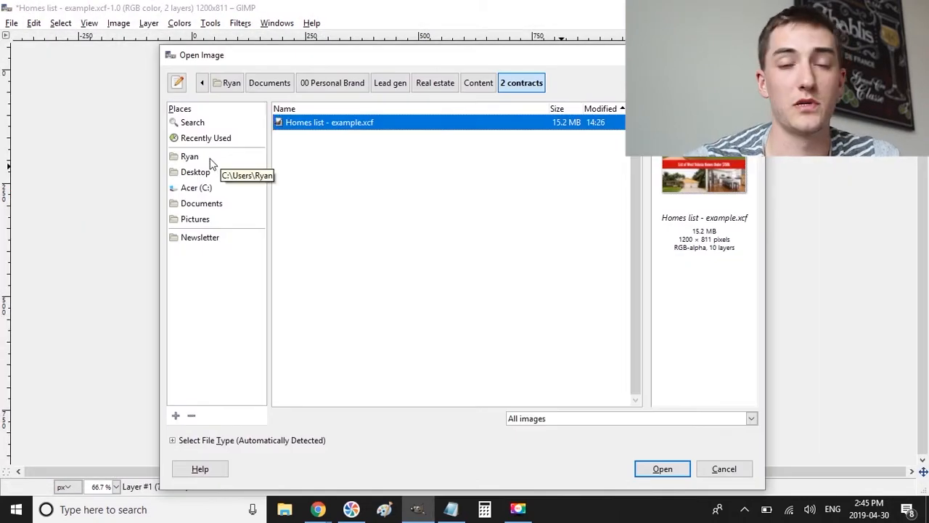
{"action": "left_click", "coordinate": [205, 138]}
{"action": "left_click", "coordinate": [189, 156]}
{"action": "left_click", "coordinate": [201, 203]}
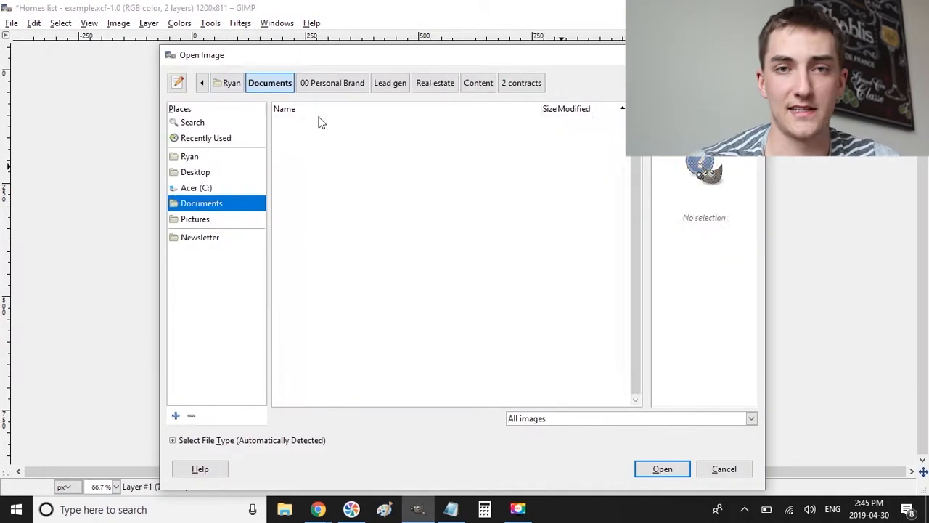
{"action": "left_click", "coordinate": [324, 65]}
{"action": "double_click", "coordinate": [305, 227]}
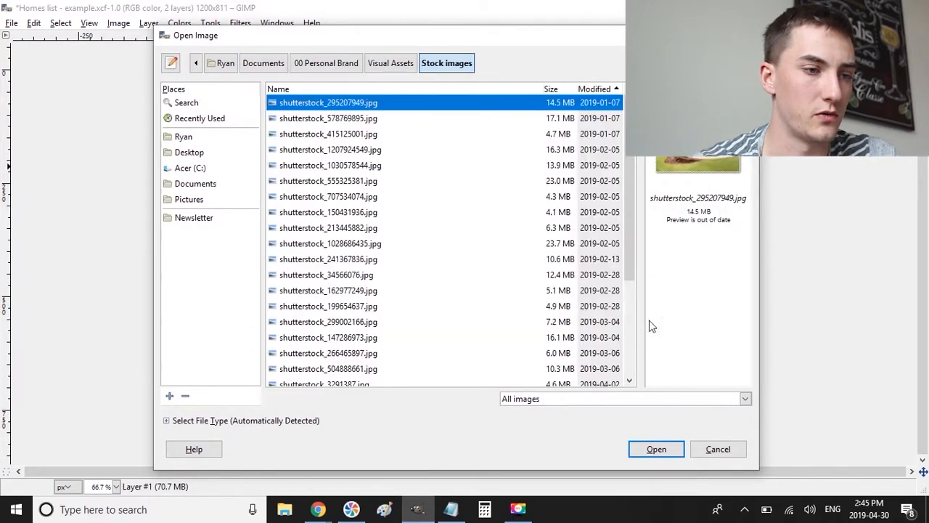
{"action": "scroll", "coordinate": [561, 377], "scroll_direction": "down", "scroll_amount": 5}
{"action": "left_click", "coordinate": [527, 345]}
{"action": "left_click", "coordinate": [525, 363]}
{"action": "double_click", "coordinate": [555, 363]}
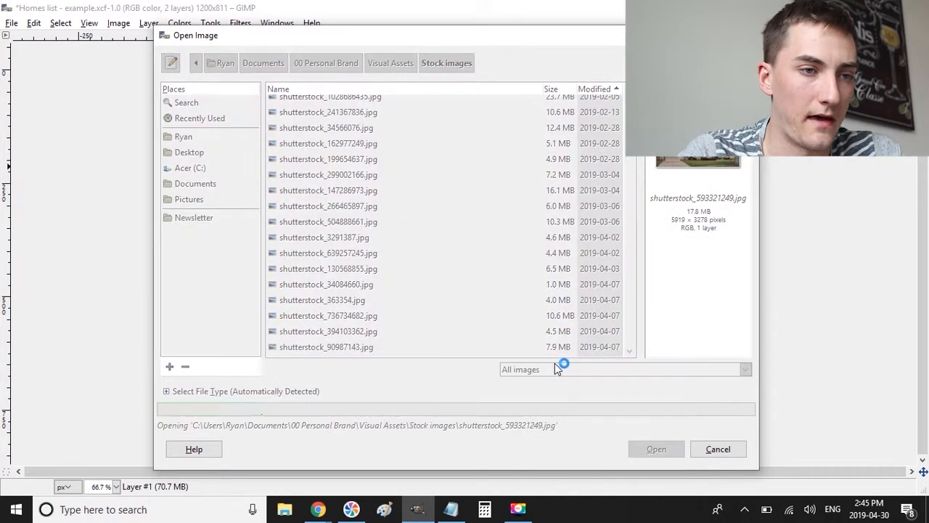
{"action": "key", "text": "alt+Tab"}
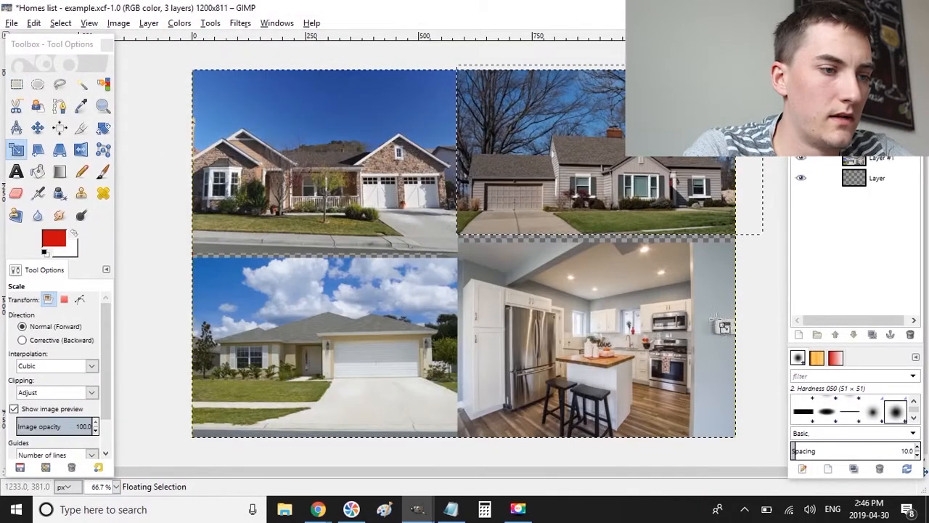
{"action": "key", "text": "r"}
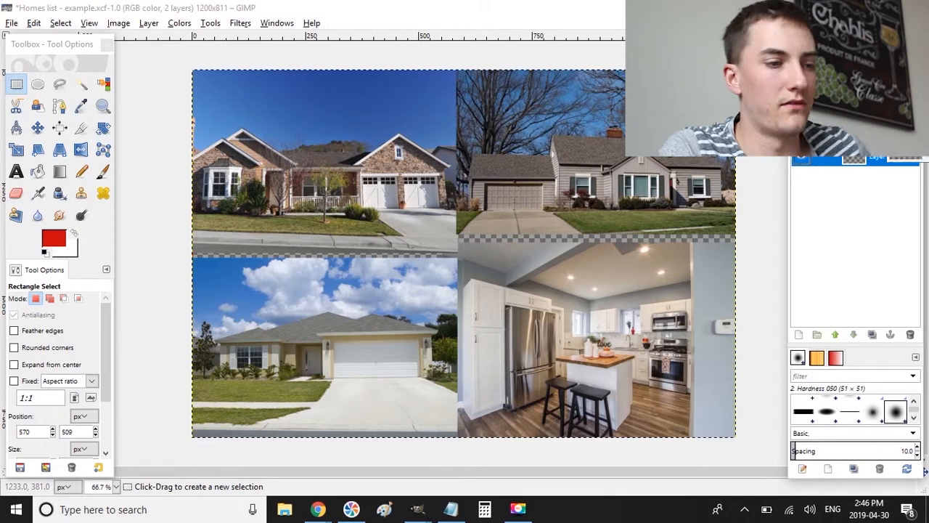
- Try changing the layer order and restore it, and briefly hide and show the photo layer
{"action": "left_click", "coordinate": [837, 335]}
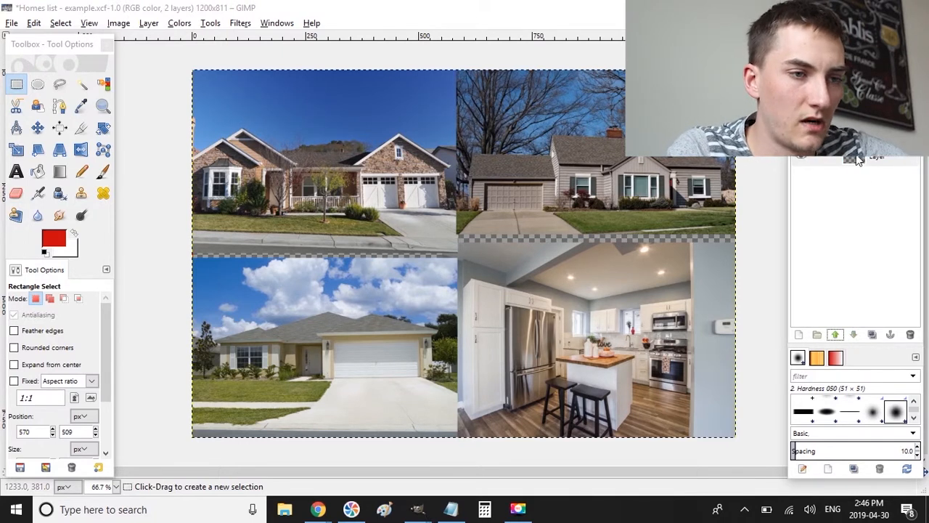
{"action": "left_click", "coordinate": [836, 335]}
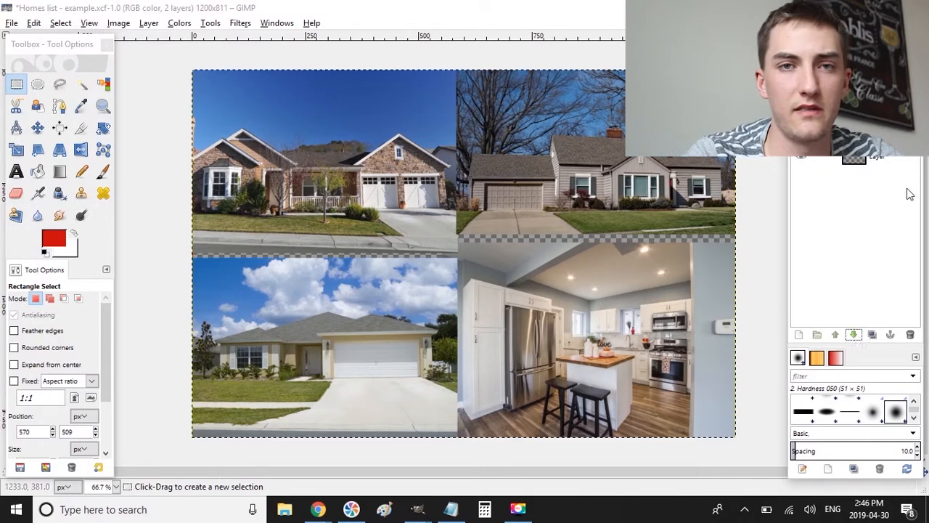
{"action": "left_click", "coordinate": [855, 161]}
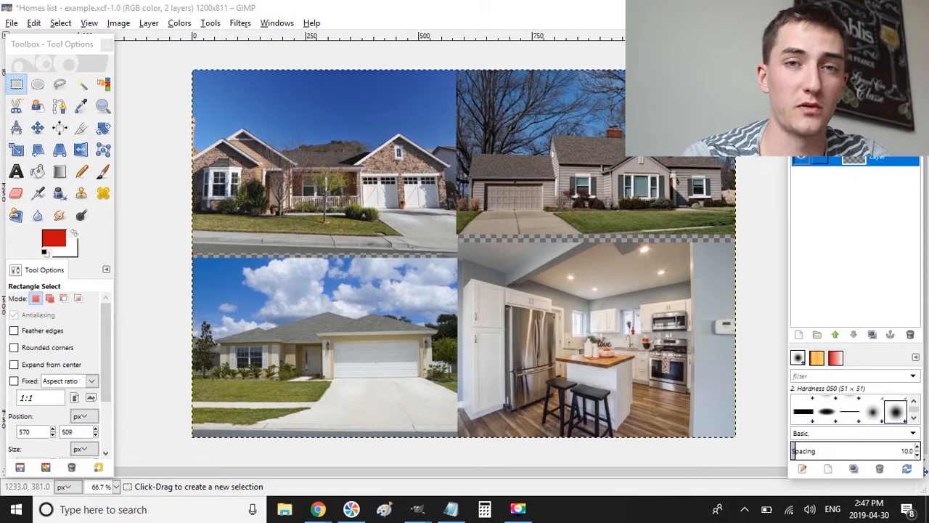
{"action": "left_click", "coordinate": [801, 139]}
{"action": "left_click", "coordinate": [856, 139]}
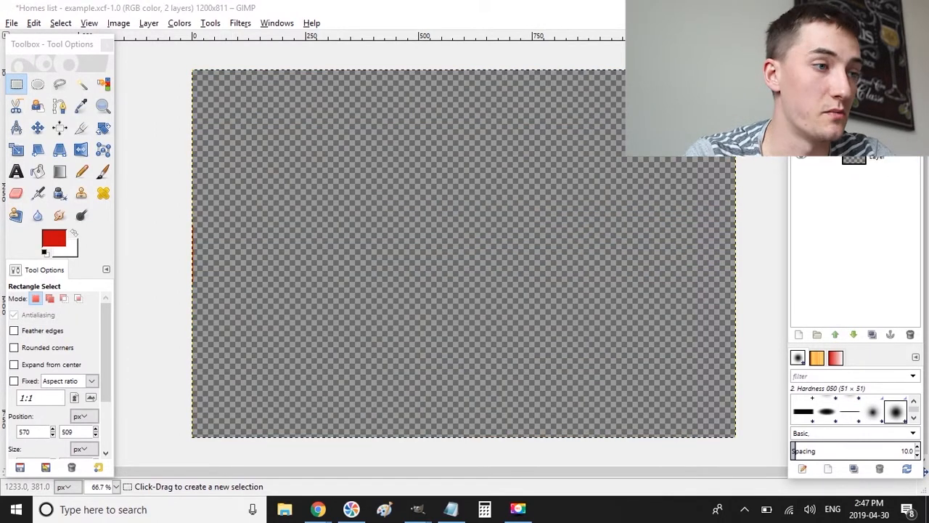
{"action": "left_click", "coordinate": [801, 139]}
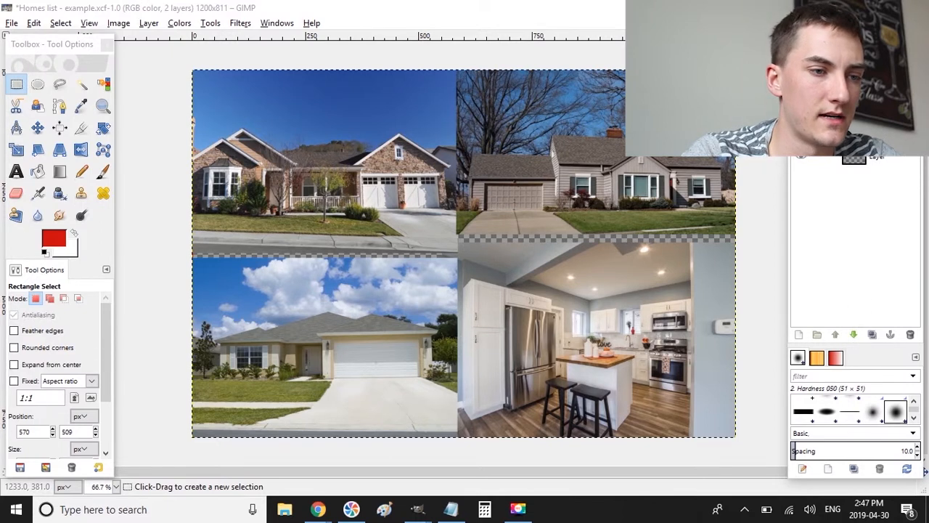
- Add a new layer above the photos and fill a full-width red band across the middle of the image
{"action": "right_click", "coordinate": [871, 182]}
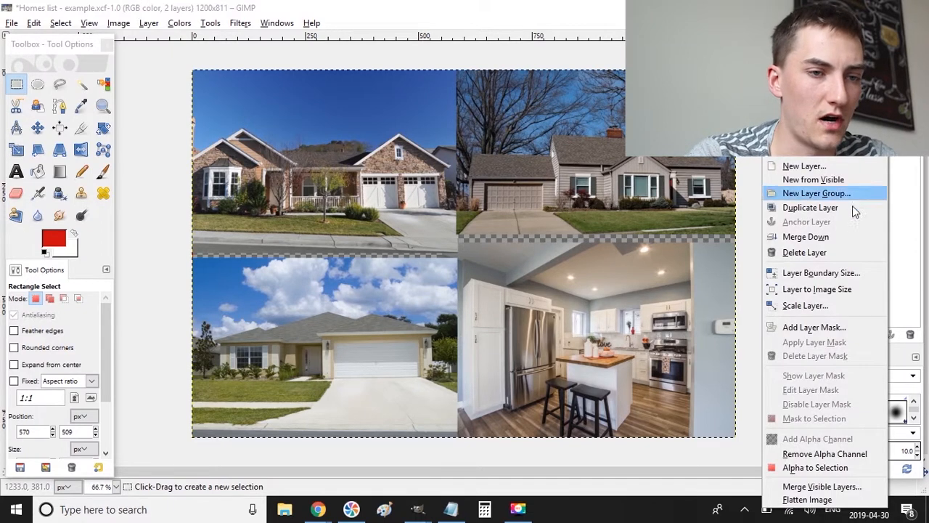
{"action": "left_click", "coordinate": [897, 149]}
{"action": "left_click_drag", "start_coordinate": [896, 149], "coordinate": [858, 224]}
{"action": "left_click_drag", "start_coordinate": [186, 229], "coordinate": [758, 283]}
{"action": "key", "text": "shift+b"}
{"action": "key", "text": "ctrl+shift+n"}
{"action": "key", "text": "Return"}
{"action": "key", "text": "ctrl+comma"}
{"action": "key", "text": "r"}
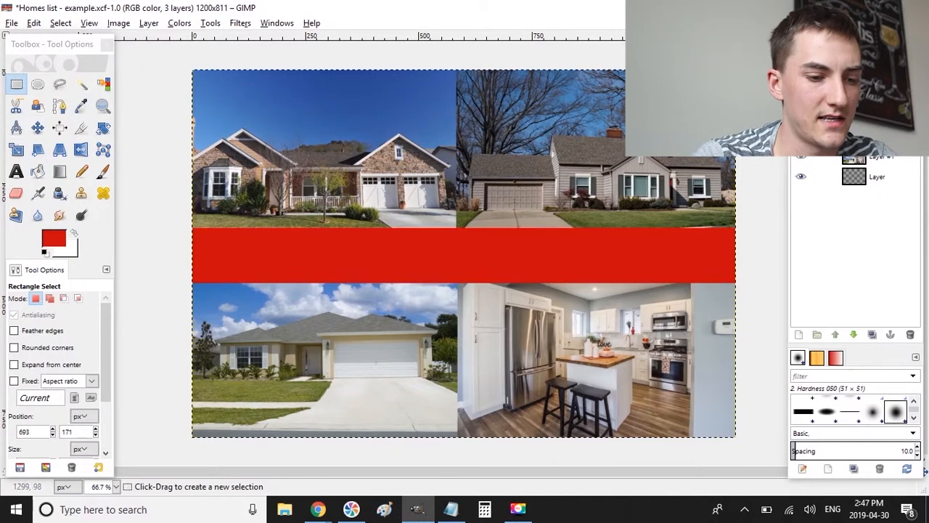
- Add the white text "Homes For Sale in Kansas City Under $150k" in a wide text box on the red band
{"action": "key", "text": "t"}
{"action": "key", "text": "x"}
{"action": "left_click_drag", "start_coordinate": [224, 232], "coordinate": [726, 335]}
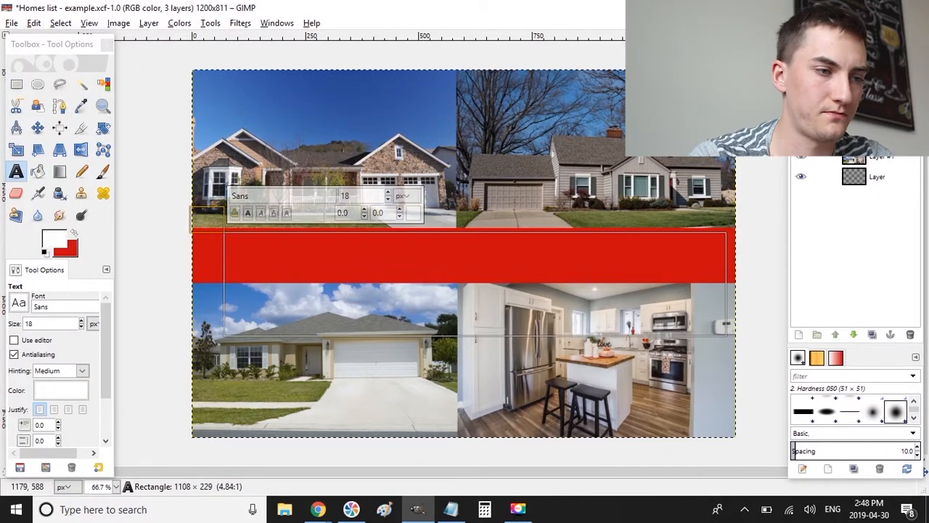
{"action": "type", "text": "Homes For Sal"}
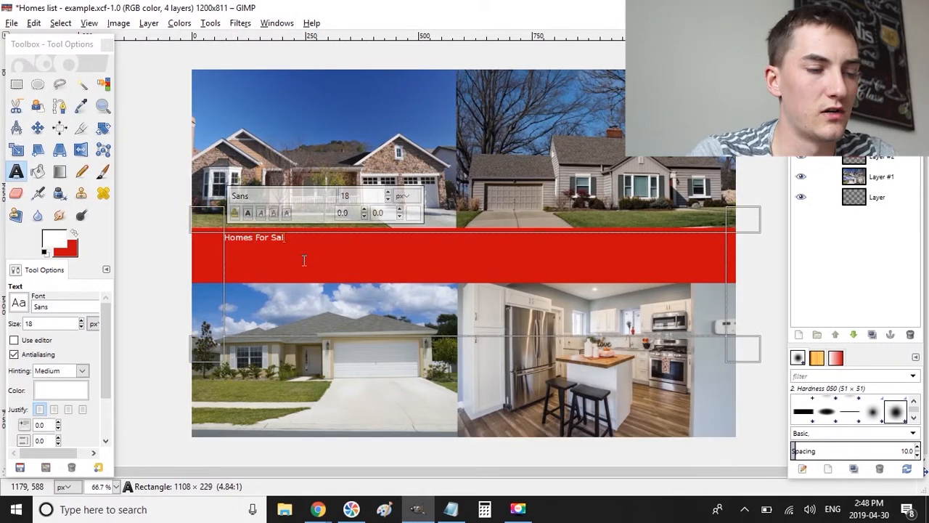
{"action": "type", "text": "e In Kansas City Under $150k"}
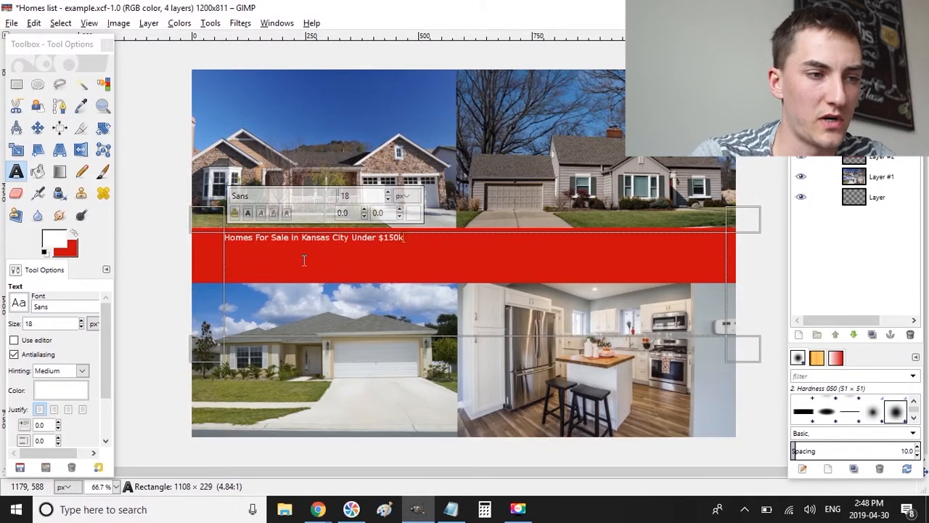
- Set the headline text to the League Gothic font at 63 px
{"action": "key", "text": "ctrl+a"}
{"action": "left_click", "coordinate": [276, 217]}
{"action": "left_click", "coordinate": [388, 193]}
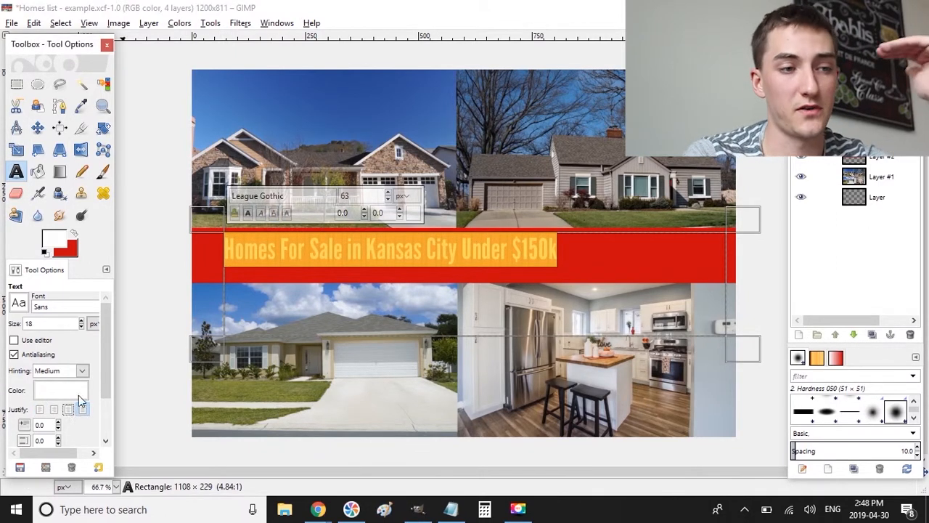
- Center-justify the headline, widen its text box to 1156 px, and center the text vertically on the red band
{"action": "left_click", "coordinate": [289, 255]}
{"action": "key", "text": "ctrl+a"}
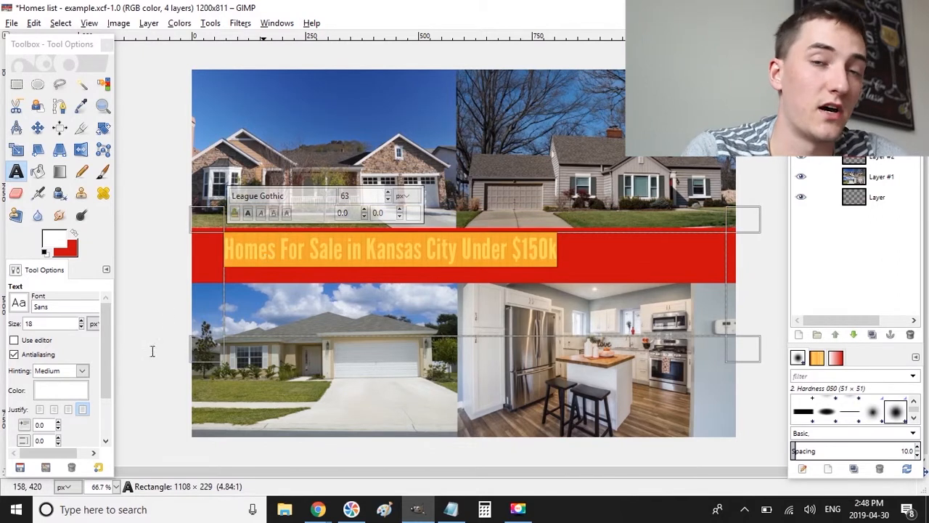
{"action": "left_click", "coordinate": [70, 411]}
{"action": "left_click_drag", "start_coordinate": [208, 298], "coordinate": [196, 290]}
{"action": "left_click", "coordinate": [573, 252]}
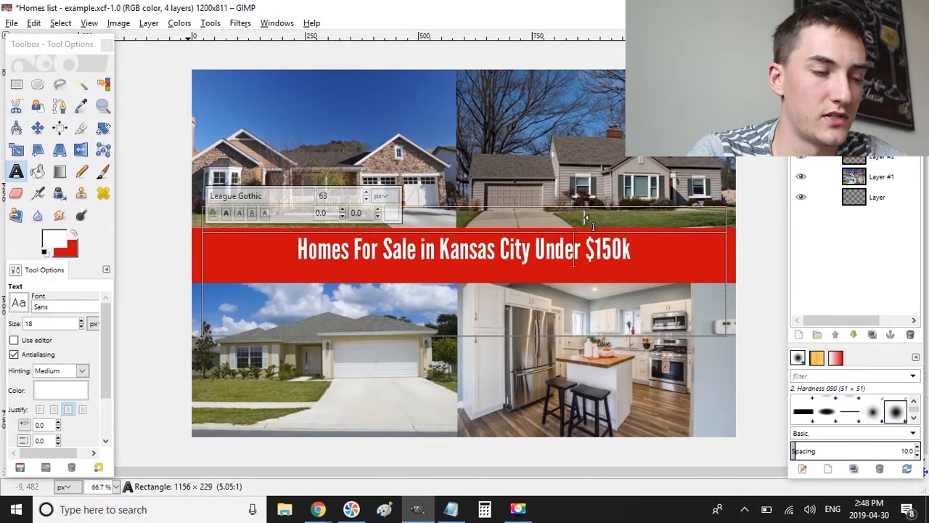
{"action": "left_click", "coordinate": [904, 158]}
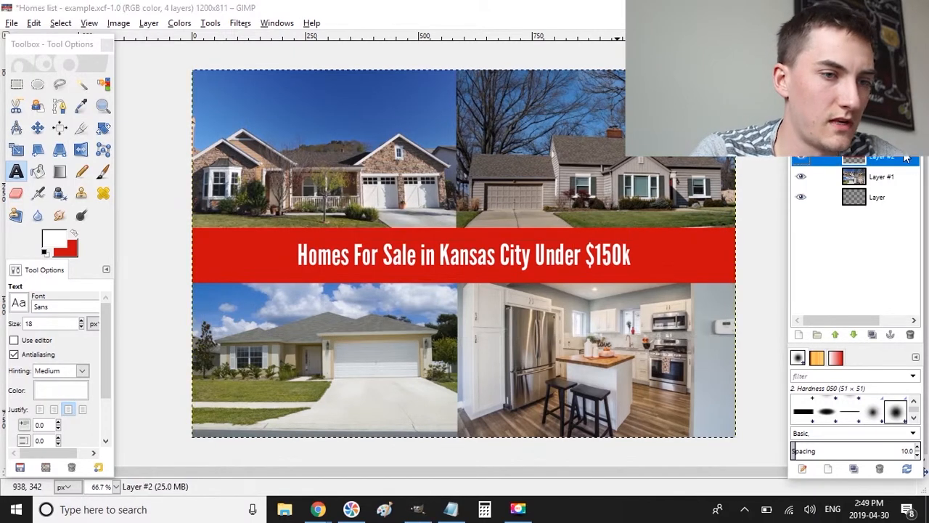
- Export the finished image as Homes list - example.png in the 2 contracts folder
{"action": "key", "text": "ctrl+shift+e"}
{"action": "key", "text": "Return"}
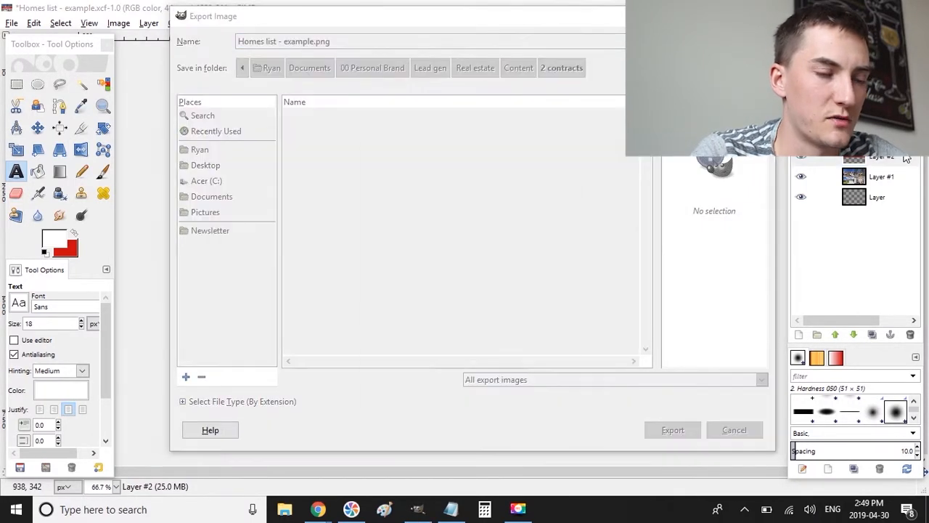
{"action": "key", "text": "Return"}
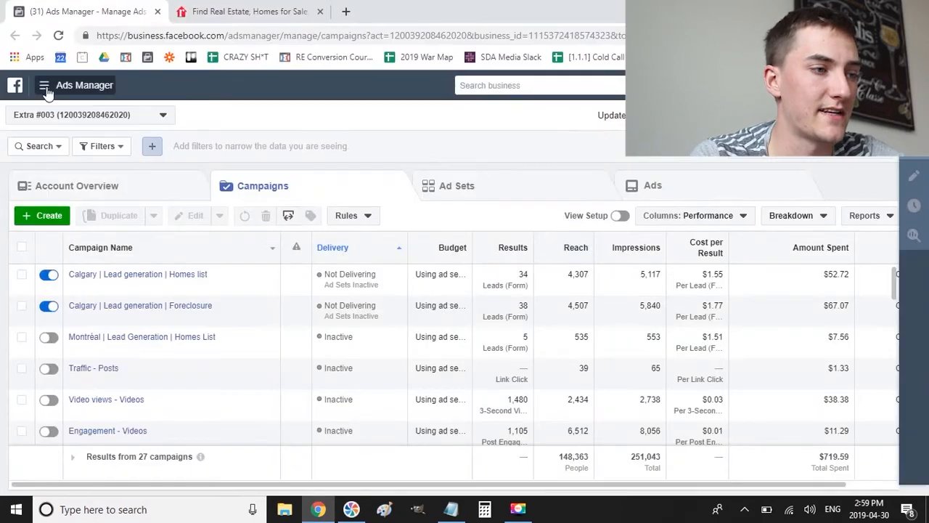
{"action": "left_click", "coordinate": [45, 88]}
{"action": "left_click", "coordinate": [130, 414]}
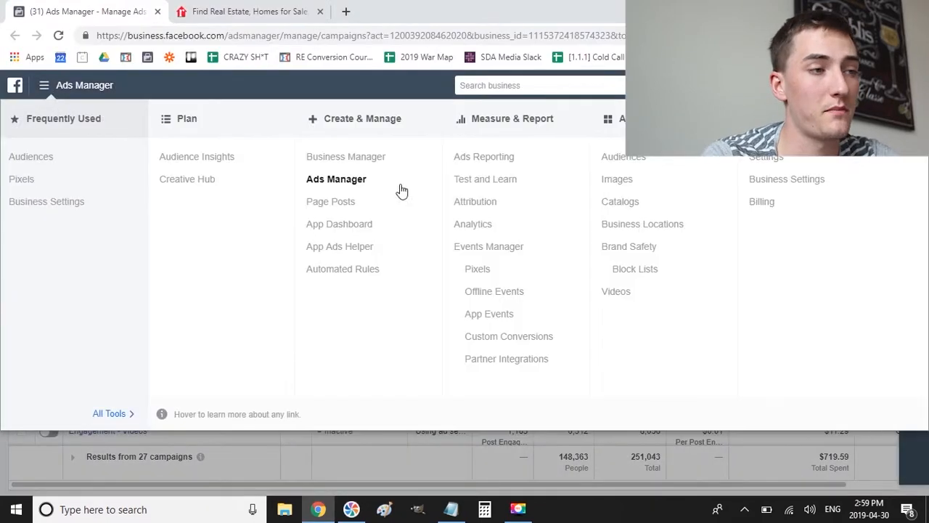
{"action": "left_click", "coordinate": [374, 460]}
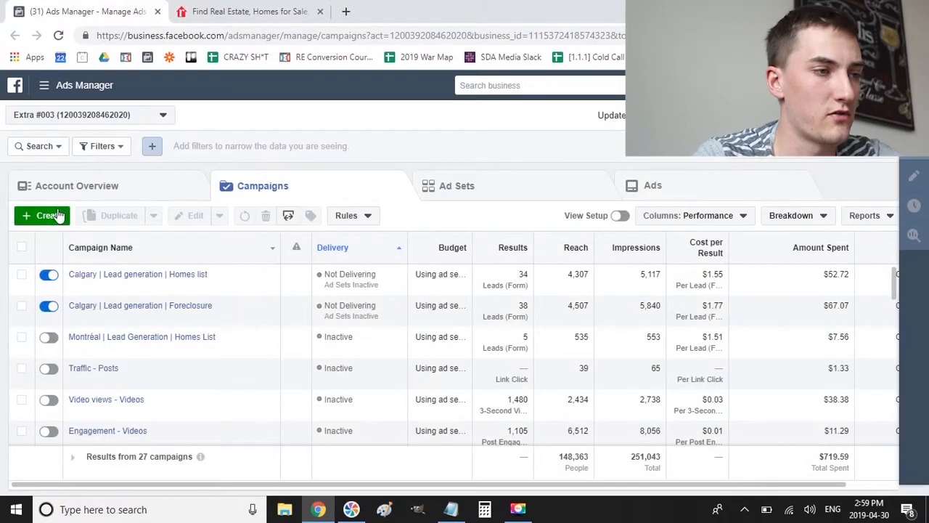
- Start a new campaign in Facebook Ads Manager, dismiss the saved draft, and choose Lead generation as the objective
{"action": "left_click", "coordinate": [52, 216]}
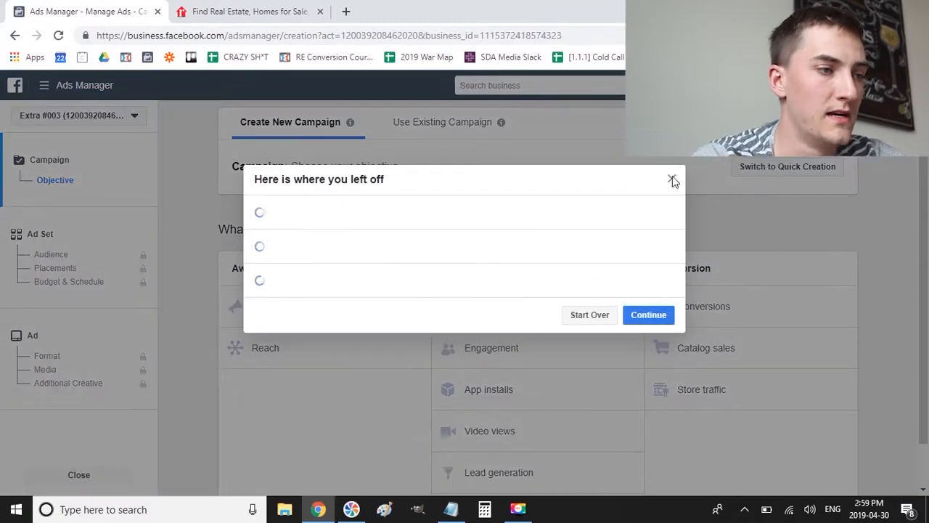
{"action": "left_click", "coordinate": [672, 179]}
{"action": "scroll", "coordinate": [763, 328], "scroll_direction": "down", "scroll_amount": 1}
{"action": "left_click", "coordinate": [529, 427]}
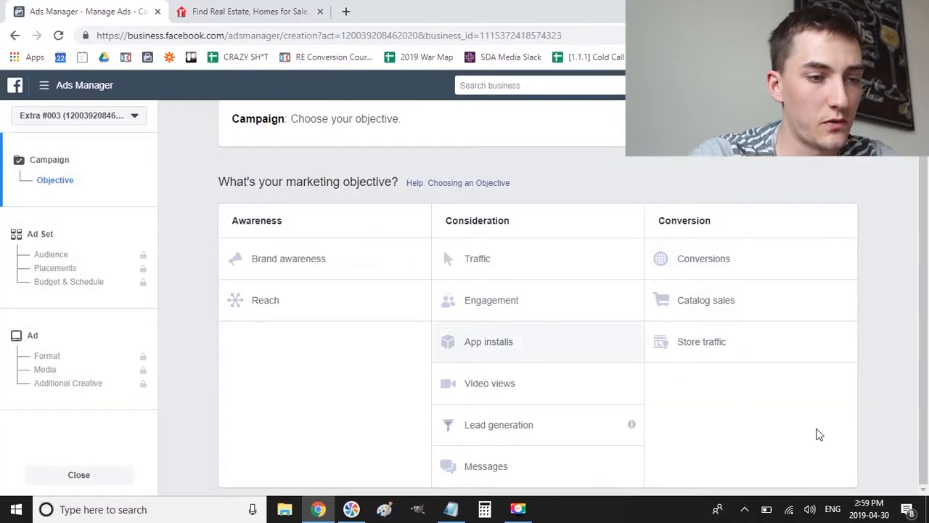
- Append "| Homes List" to the Lead generation campaign name and continue to the ad set
{"action": "scroll", "coordinate": [819, 433], "scroll_direction": "down", "scroll_amount": 2}
{"action": "scroll", "coordinate": [671, 352], "scroll_direction": "down", "scroll_amount": 3}
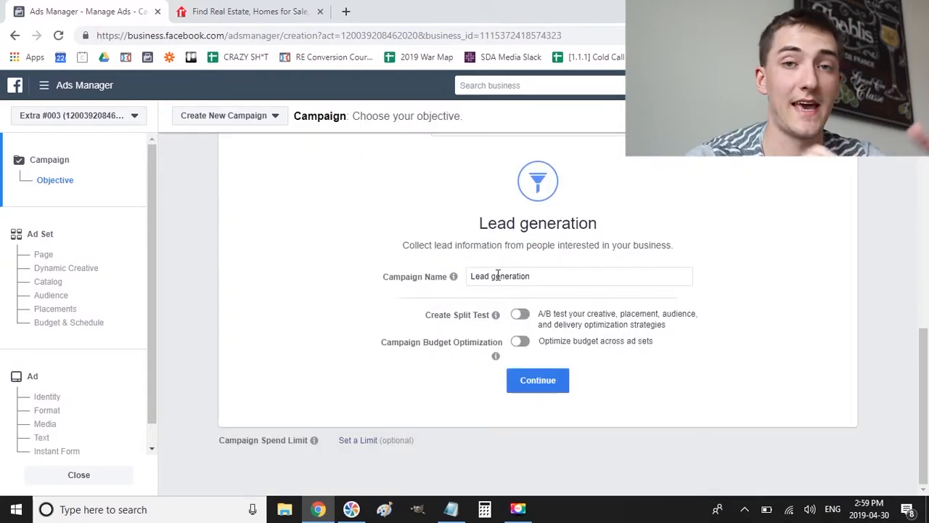
{"action": "left_click", "coordinate": [560, 274]}
{"action": "type", "text": "| Homes List"}
{"action": "left_click", "coordinate": [554, 380]}
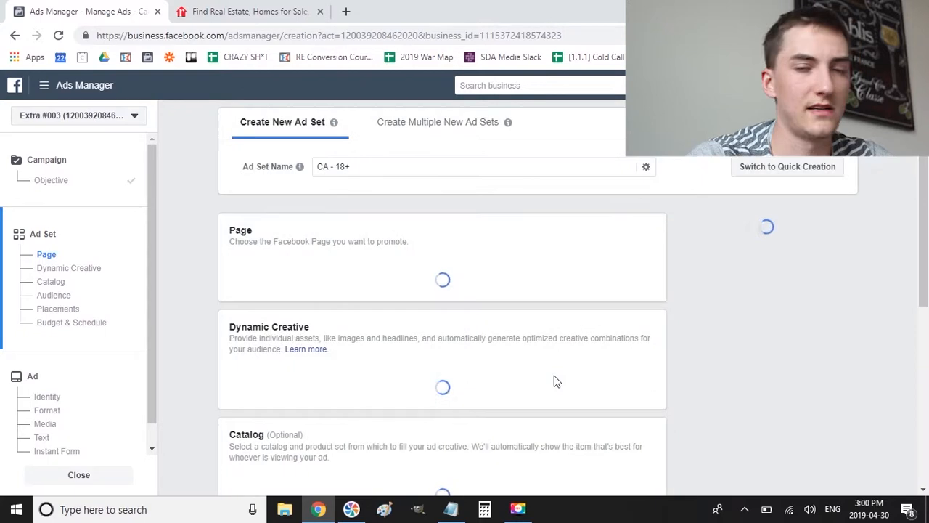
- Choose the Real Estate Lead Generation page as the Facebook Page to promote
{"action": "left_click", "coordinate": [403, 288]}
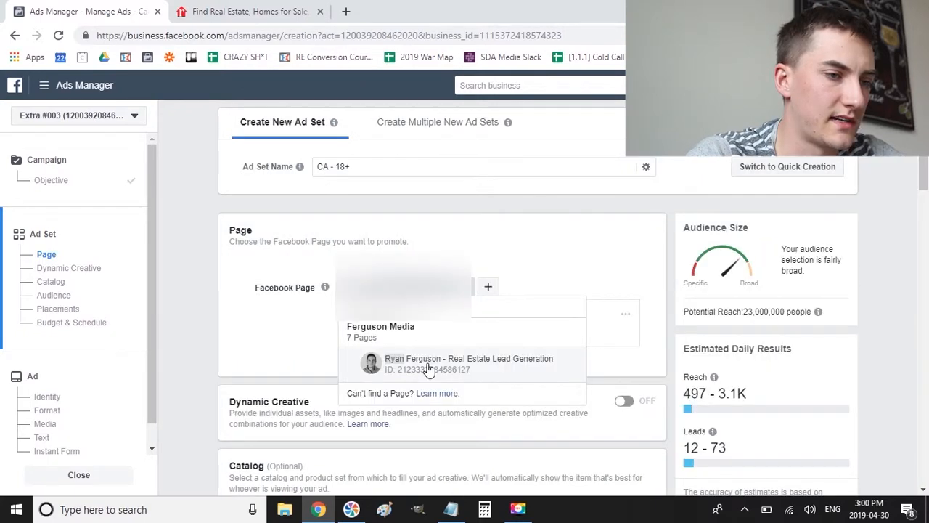
{"action": "left_click", "coordinate": [428, 369]}
- Add Kansas City, Missouri to the audience's included locations
{"action": "scroll", "coordinate": [600, 265], "scroll_direction": "down", "scroll_amount": 4}
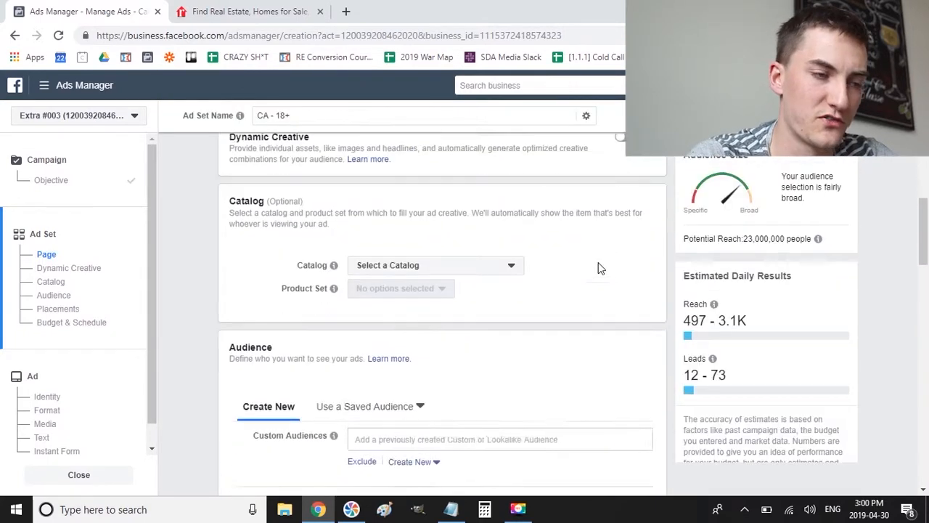
{"action": "scroll", "coordinate": [600, 266], "scroll_direction": "down", "scroll_amount": 4}
{"action": "left_click", "coordinate": [498, 318]}
{"action": "type", "text": "kansa"}
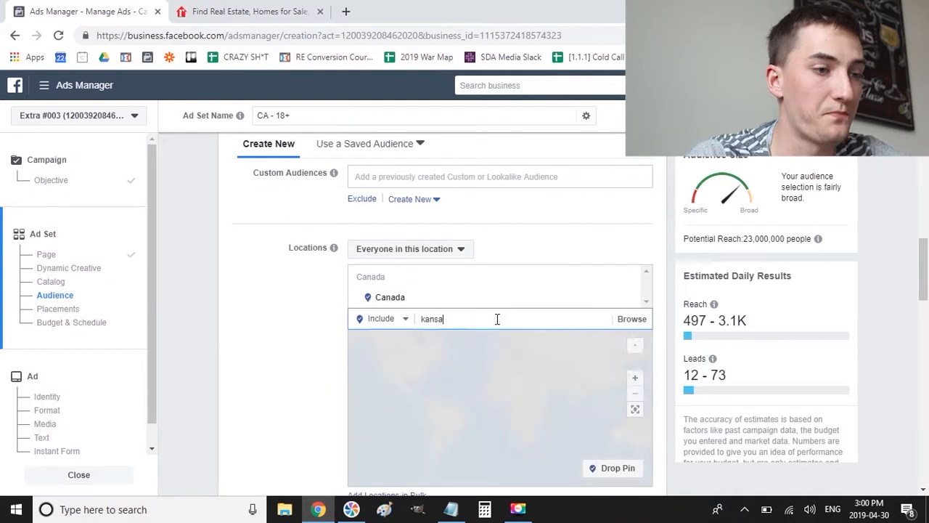
{"action": "type", "text": "s city"}
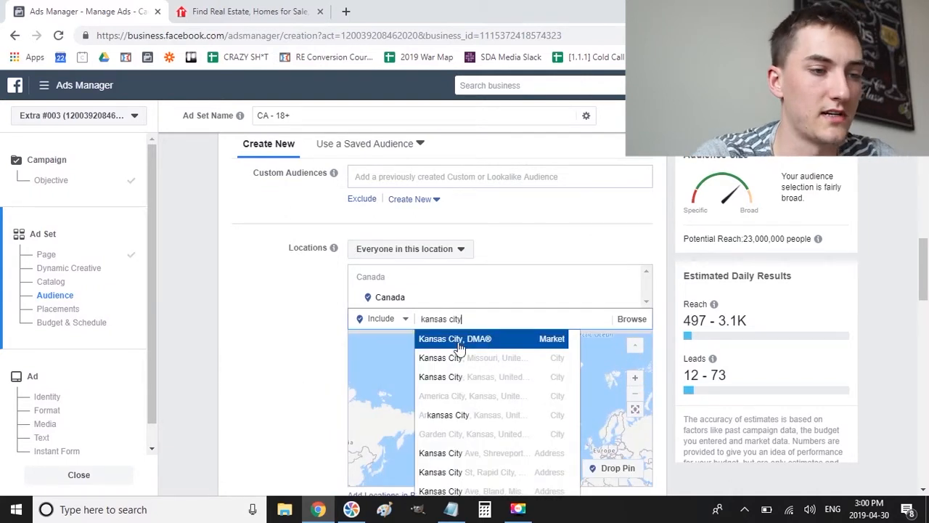
{"action": "left_click", "coordinate": [461, 359]}
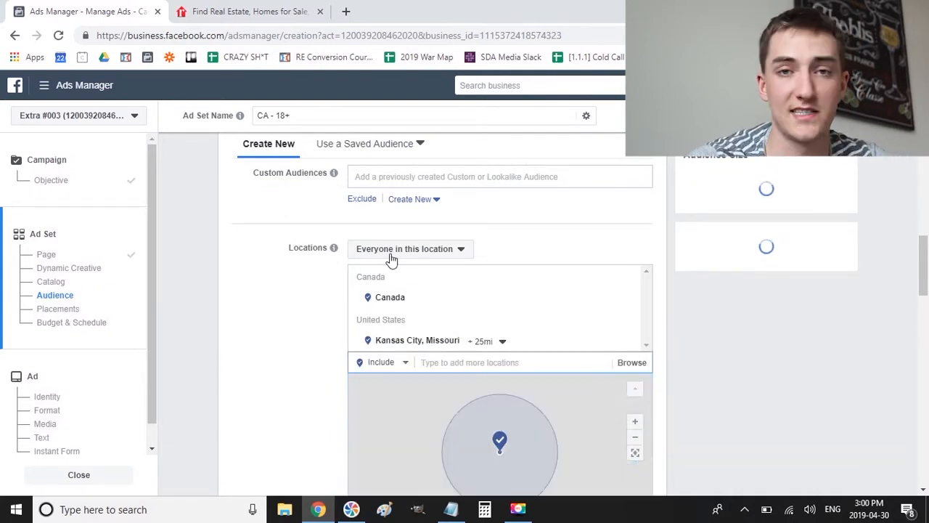
- Target only people who live in this location and remove Canada from the audience's locations
{"action": "left_click", "coordinate": [392, 251]}
{"action": "left_click", "coordinate": [408, 290]}
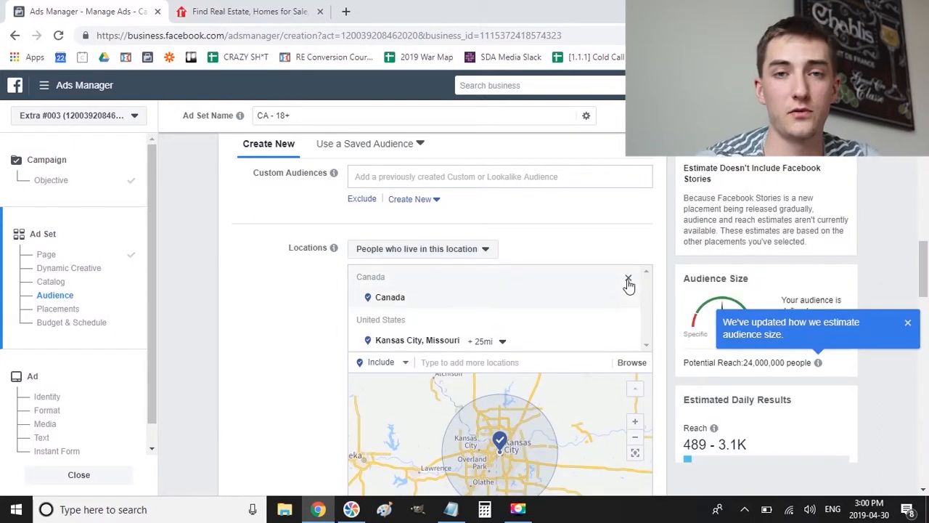
{"action": "left_click", "coordinate": [629, 281]}
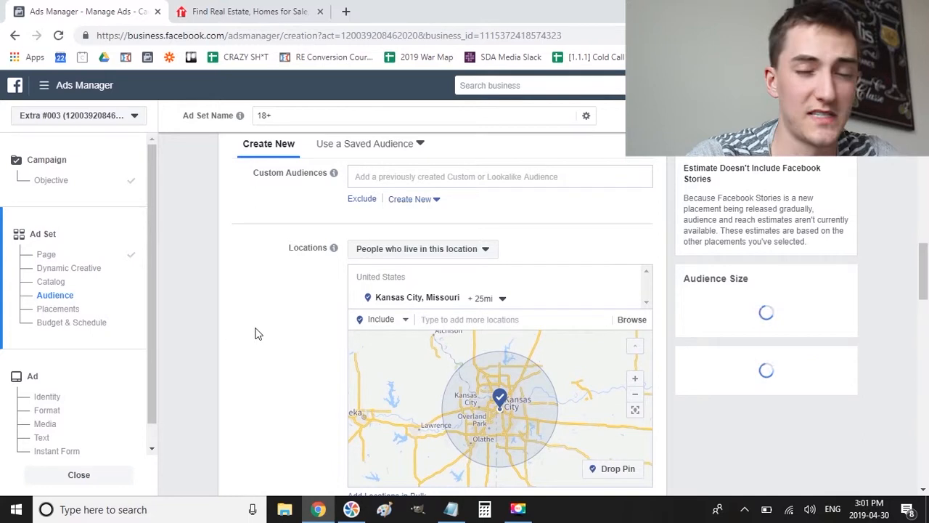
{"action": "scroll", "coordinate": [267, 352], "scroll_direction": "down", "scroll_amount": 5}
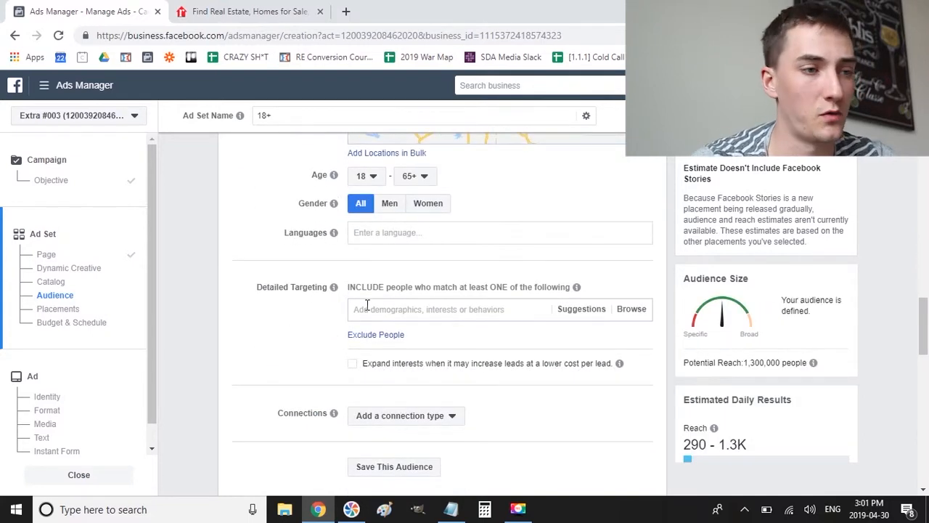
{"action": "left_click", "coordinate": [367, 309]}
{"action": "type", "text": "zillow"}
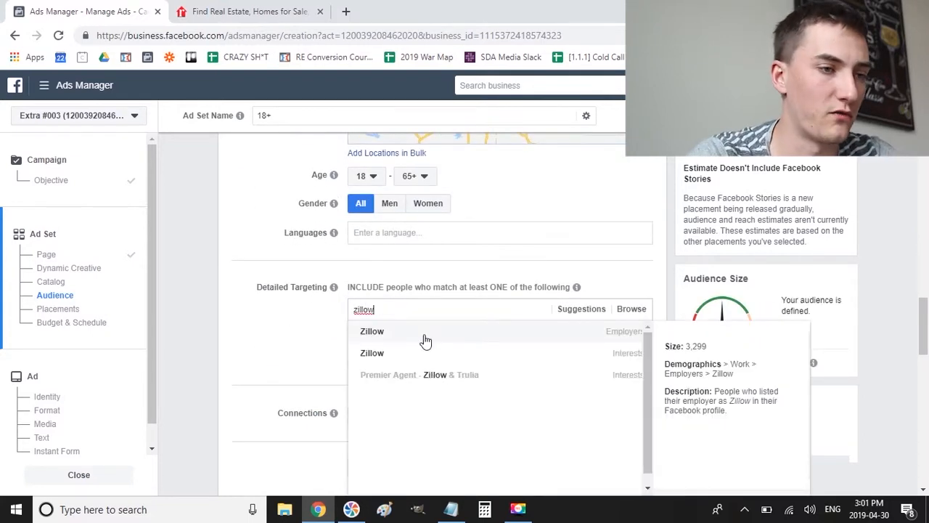
{"action": "left_click", "coordinate": [608, 331]}
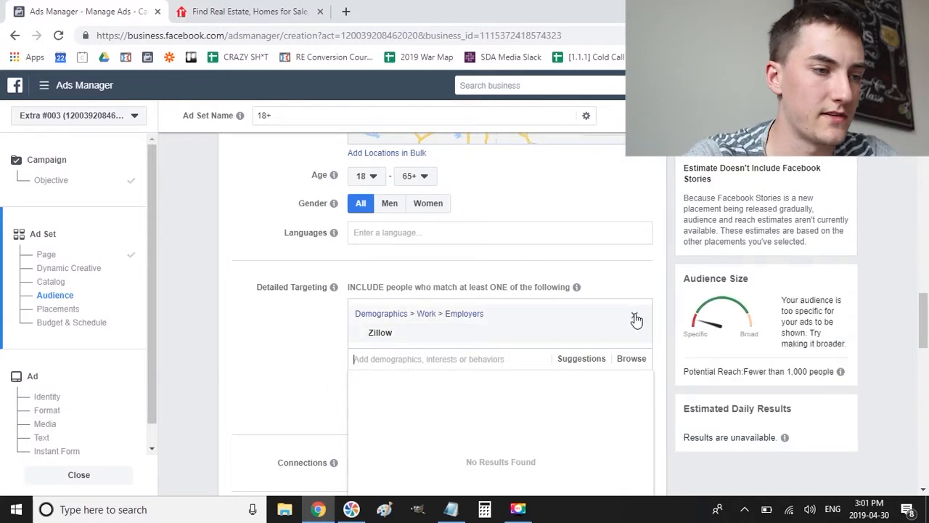
{"action": "left_click", "coordinate": [403, 334]}
- Add the interests Zillow, Trulia and Redfin to the audience's detailed targeting
{"action": "left_click", "coordinate": [399, 308]}
{"action": "type", "text": "zillow"}
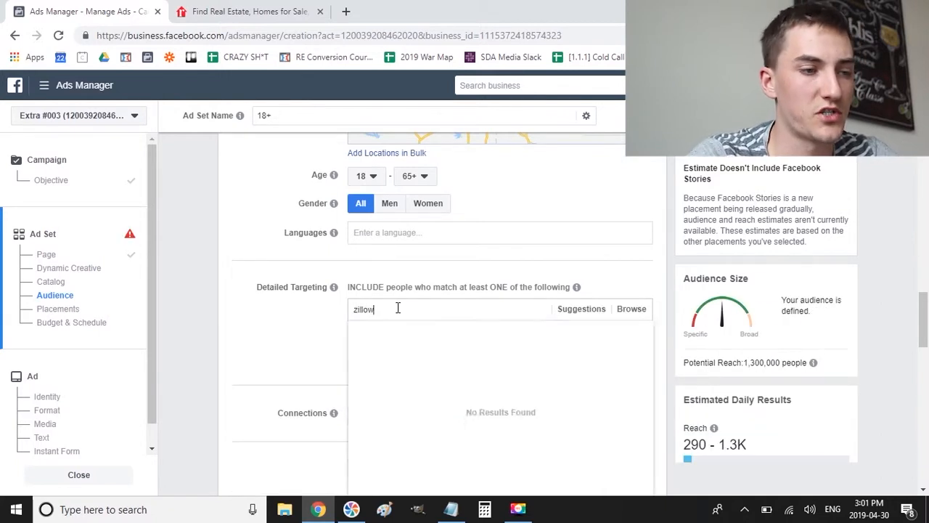
{"action": "left_click", "coordinate": [575, 353]}
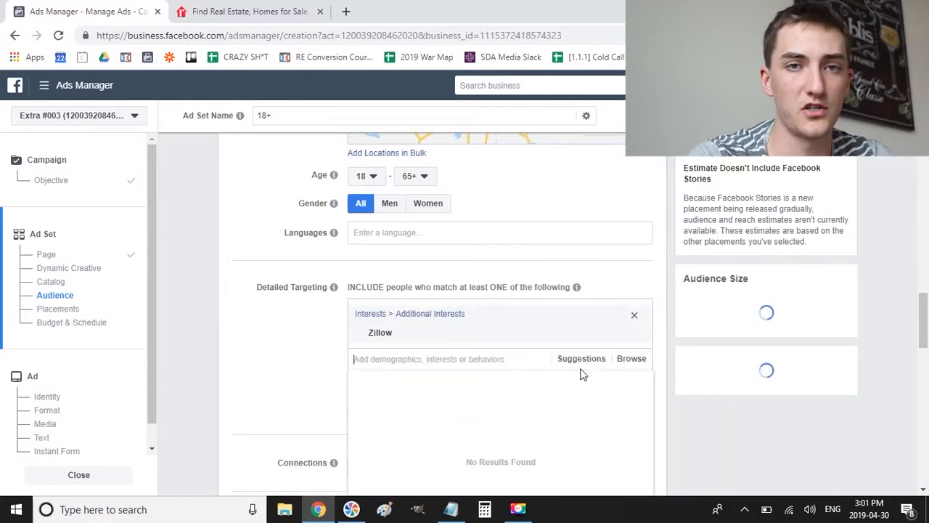
{"action": "left_click", "coordinate": [591, 359]}
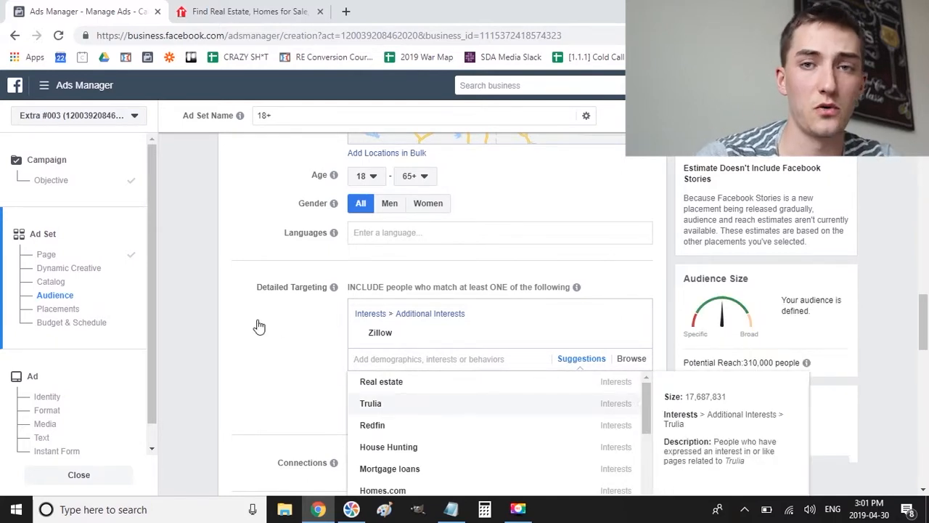
{"action": "left_click", "coordinate": [371, 403]}
{"action": "scroll", "coordinate": [400, 242], "scroll_direction": "down", "scroll_amount": 3}
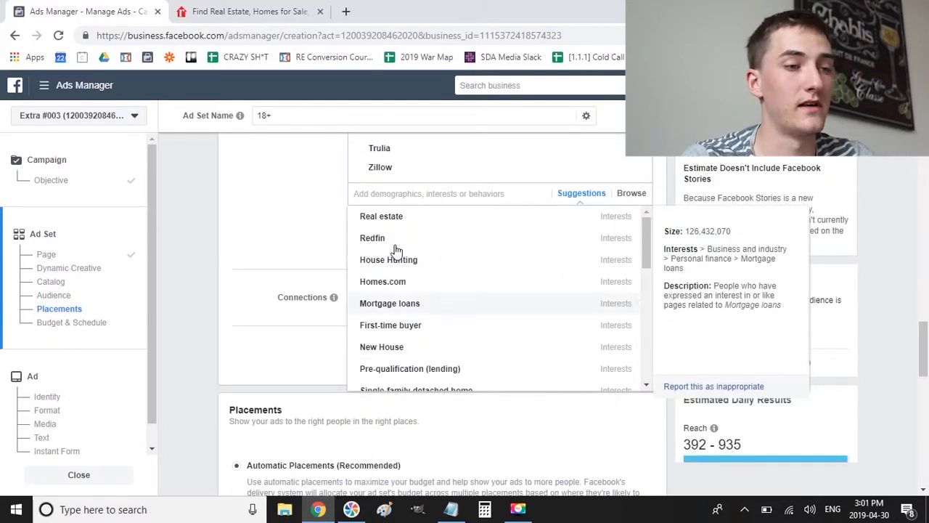
{"action": "left_click", "coordinate": [396, 243]}
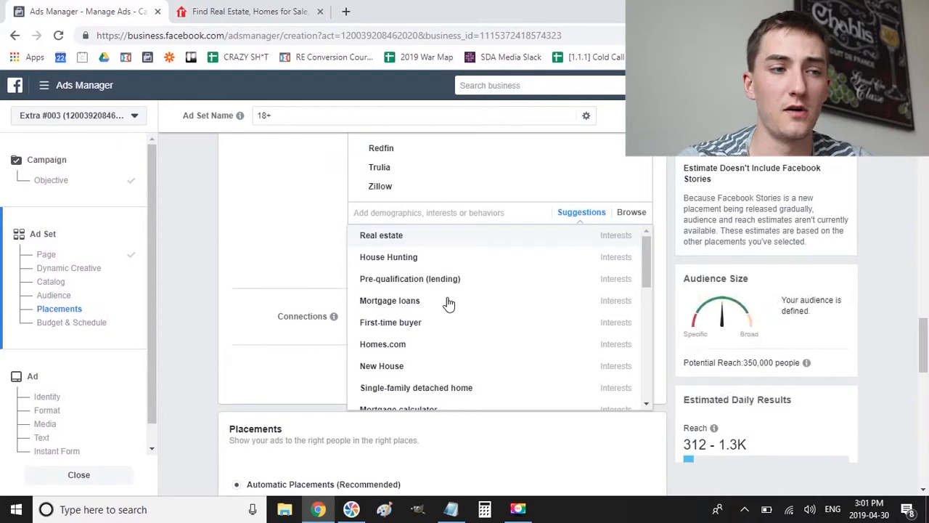
- Search detailed targeting for "realtor" and add both the Realtor.com and realtor.com interests
{"action": "scroll", "coordinate": [436, 291], "scroll_direction": "down", "scroll_amount": 3}
{"action": "left_click", "coordinate": [386, 211]}
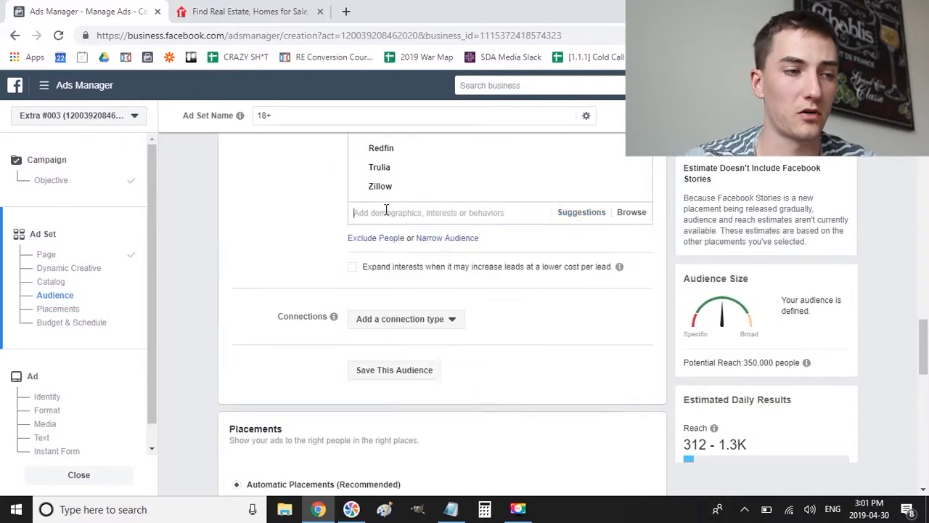
{"action": "type", "text": "realtor"}
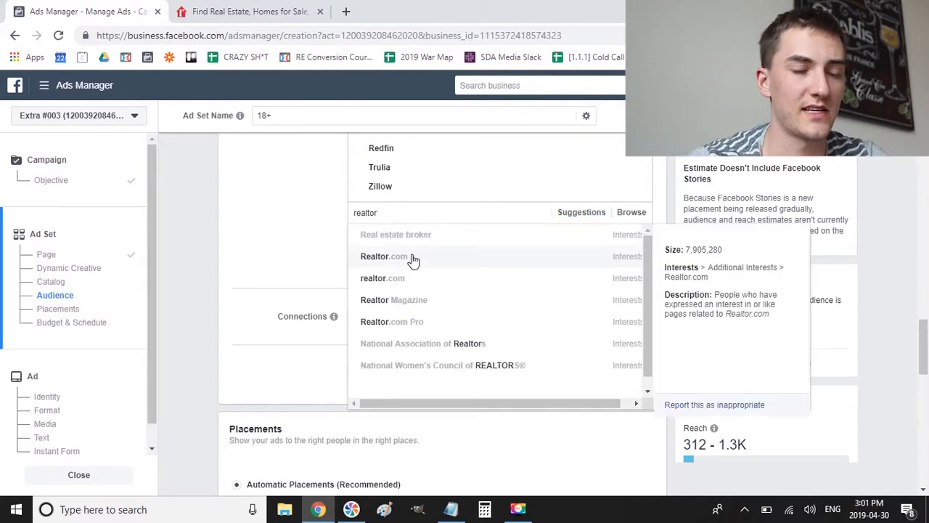
{"action": "left_click", "coordinate": [413, 259]}
{"action": "type", "text": "realtor"}
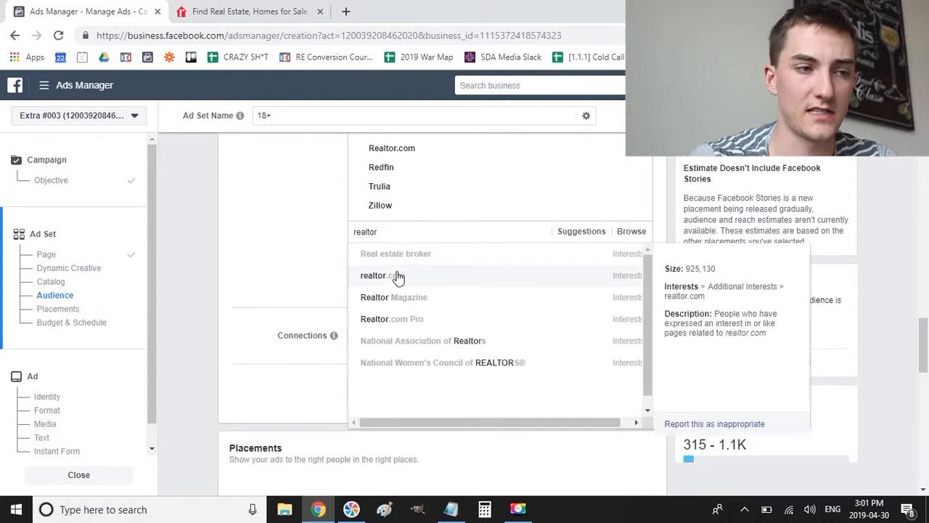
{"action": "left_click", "coordinate": [398, 275]}
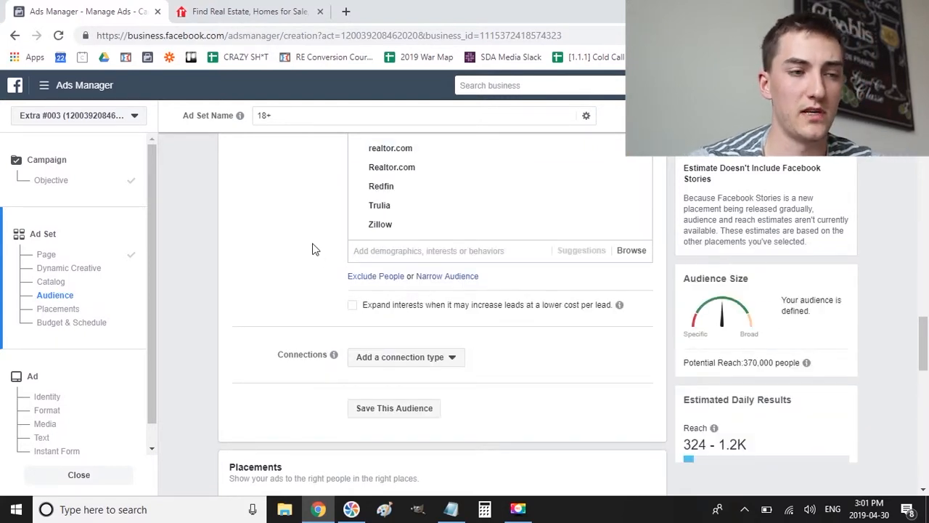
- Look over the ad set's placements, budget and schedule, and continue to the ad
{"action": "scroll", "coordinate": [312, 249], "scroll_direction": "down", "scroll_amount": 3}
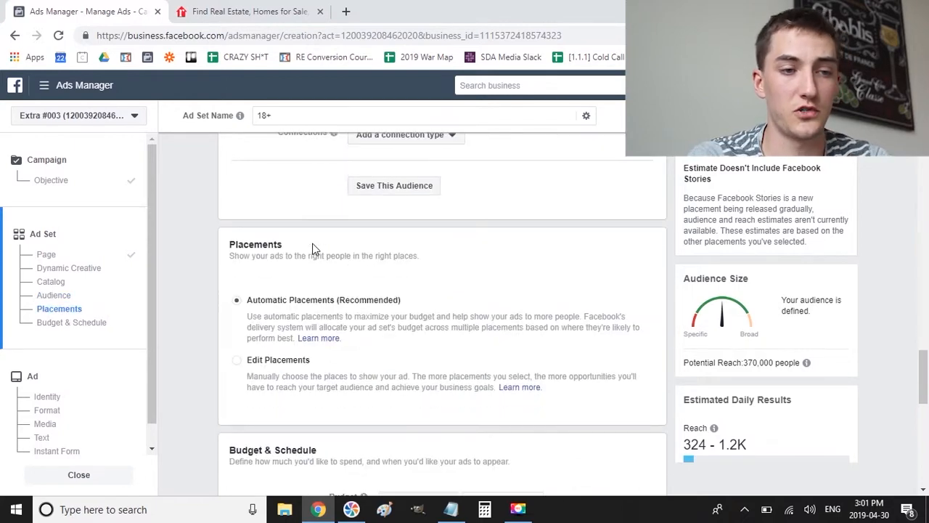
{"action": "scroll", "coordinate": [312, 249], "scroll_direction": "down", "scroll_amount": 2}
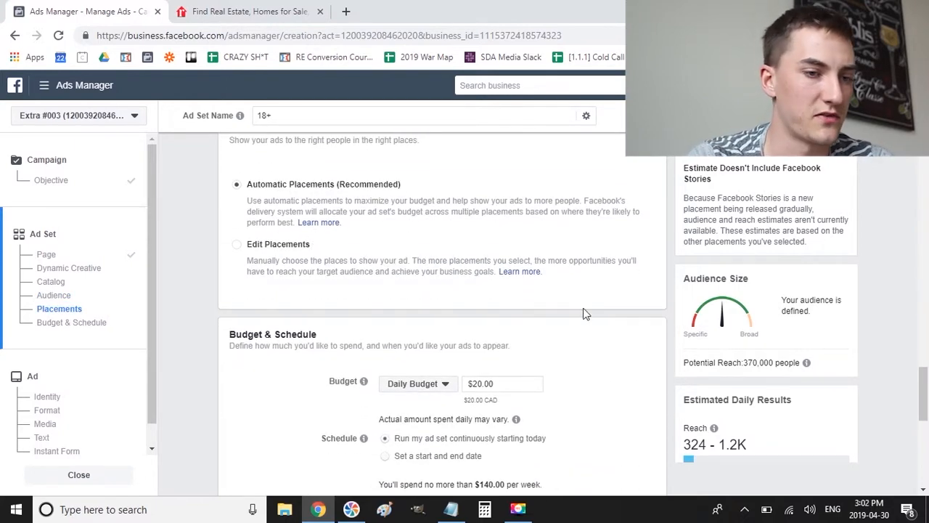
{"action": "scroll", "coordinate": [585, 314], "scroll_direction": "down", "scroll_amount": 2}
{"action": "left_click", "coordinate": [632, 295]}
{"action": "scroll", "coordinate": [631, 294], "scroll_direction": "down", "scroll_amount": 4}
{"action": "left_click", "coordinate": [661, 483]}
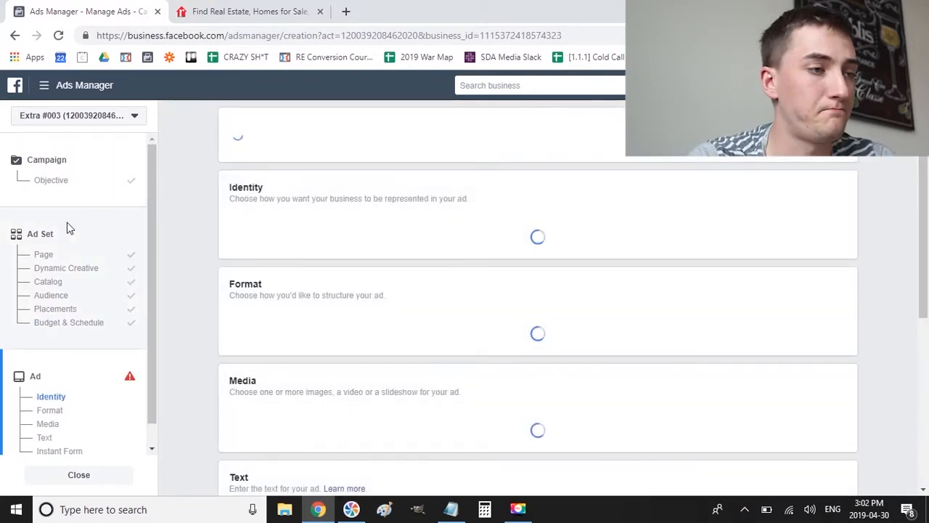
- Return to the ad set, rename it "Homes List (Under $150k) | Real Estate | Broad Interests | KC | MF | 18+", and continue to the ad
{"action": "left_click", "coordinate": [46, 255]}
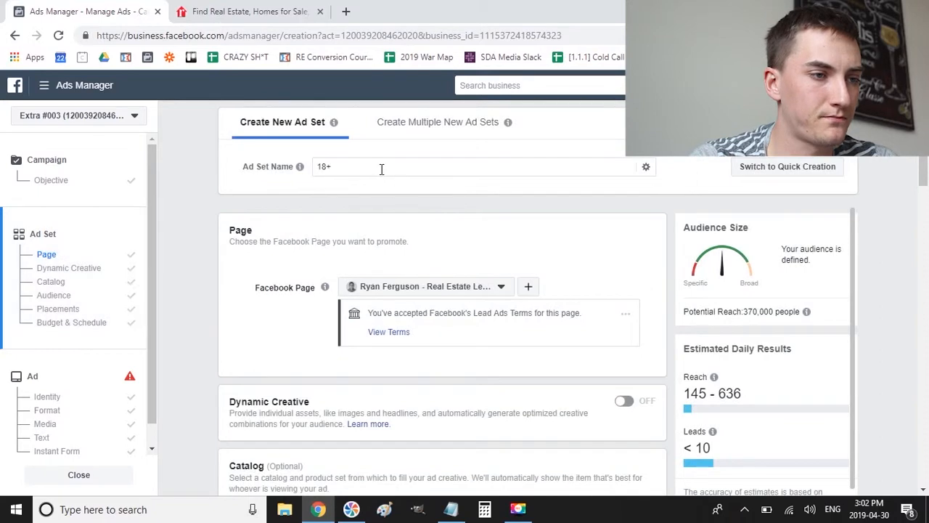
{"action": "triple_click", "coordinate": [381, 167]}
{"action": "type", "text": "Real Estat"}
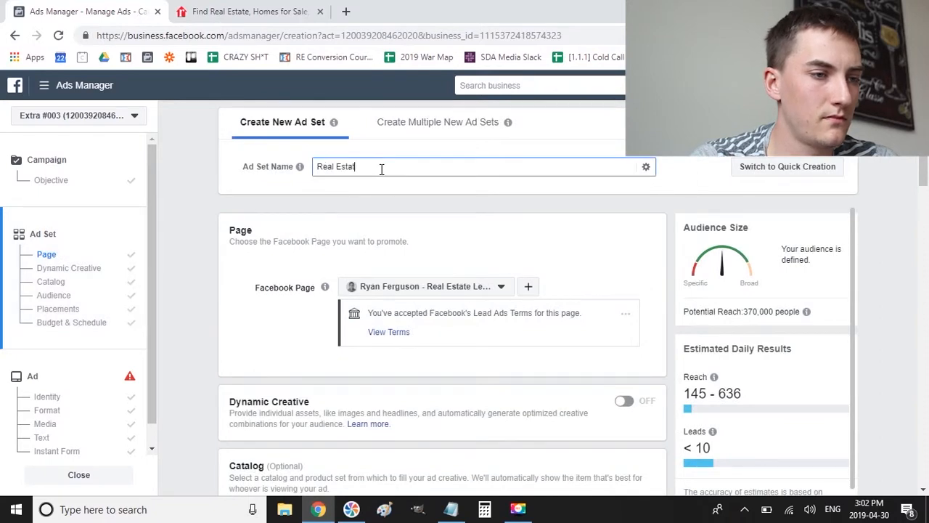
{"action": "type", "text": "e | Broad Interests | KC | MF | 18+"}
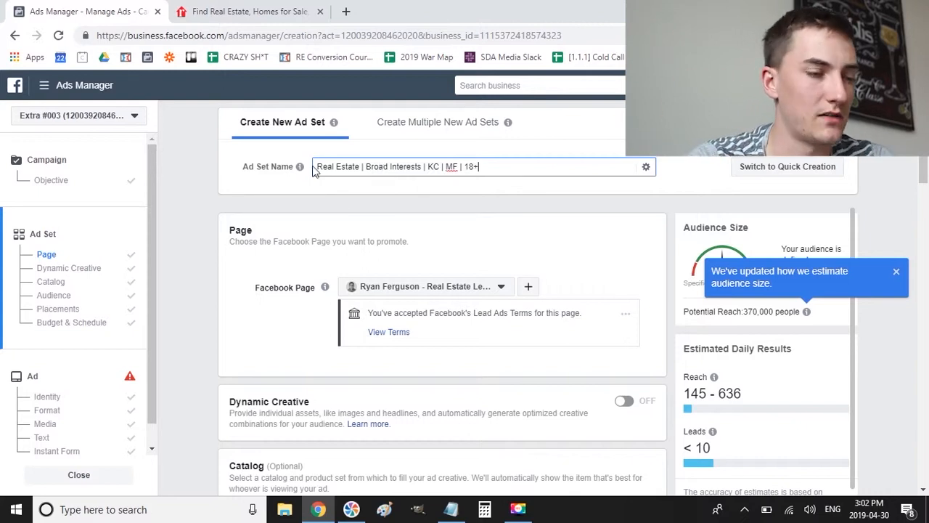
{"action": "type", "text": "Homes List (Under $11"}
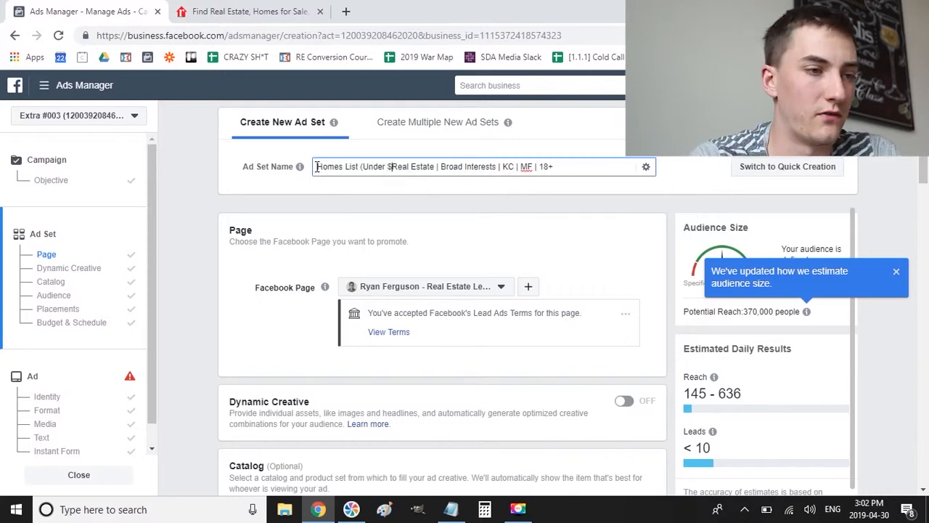
{"action": "key", "text": "BackSpace"}
{"action": "type", "text": "50k) |"}
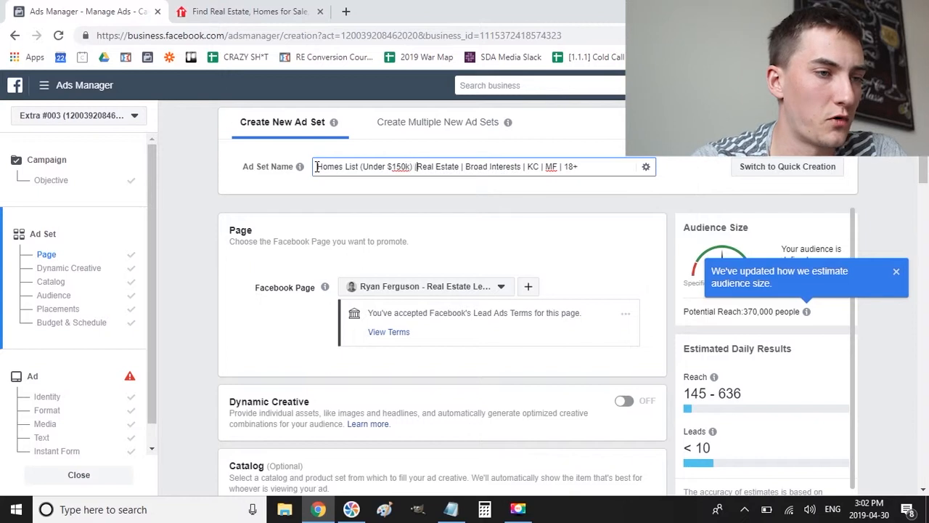
{"action": "scroll", "coordinate": [231, 286], "scroll_direction": "down", "scroll_amount": 15}
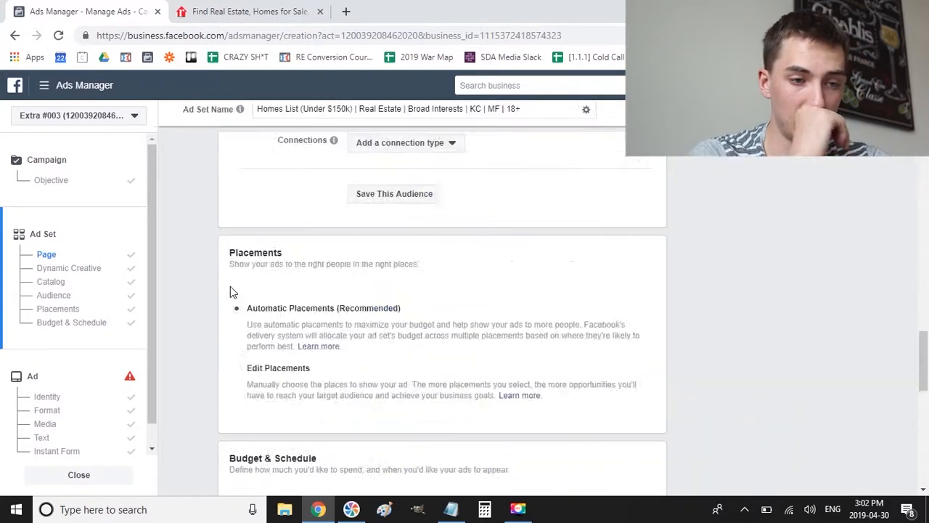
{"action": "left_click", "coordinate": [635, 475]}
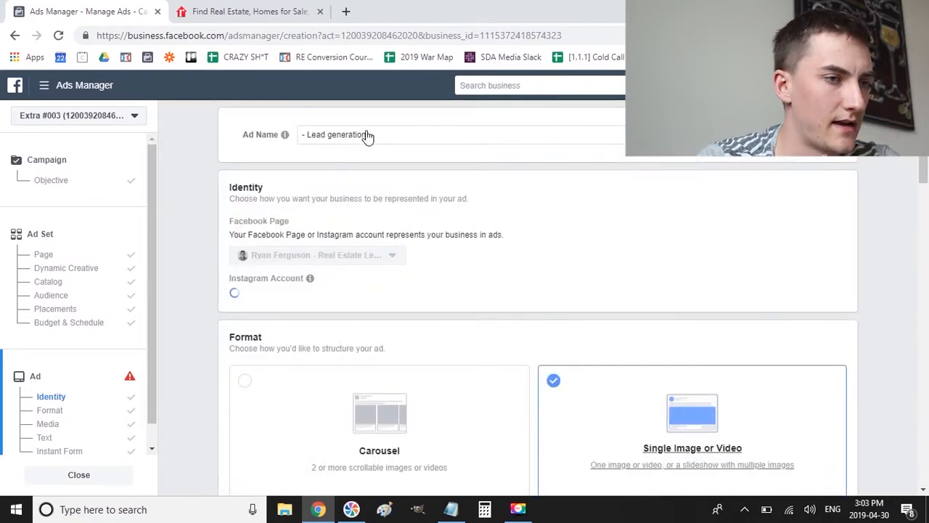
- Name the ad 150k1 and set its Instagram account to Use selected Page
{"action": "triple_click", "coordinate": [359, 137]}
{"action": "type", "text": "150k1"}
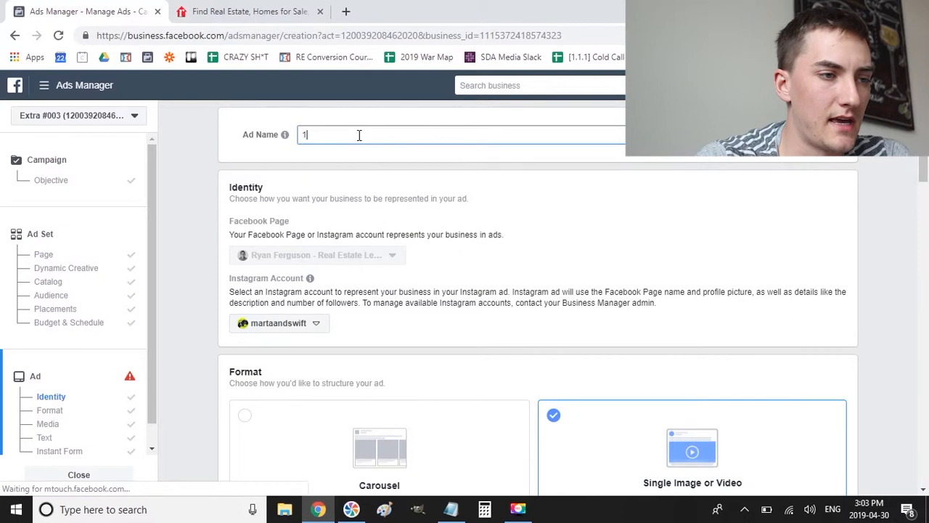
{"action": "left_click", "coordinate": [215, 177]}
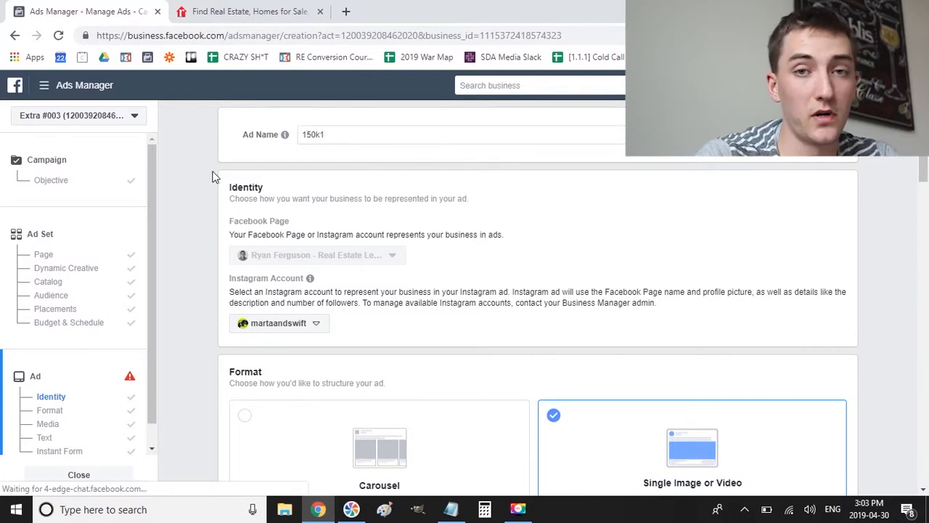
{"action": "left_click", "coordinate": [308, 324]}
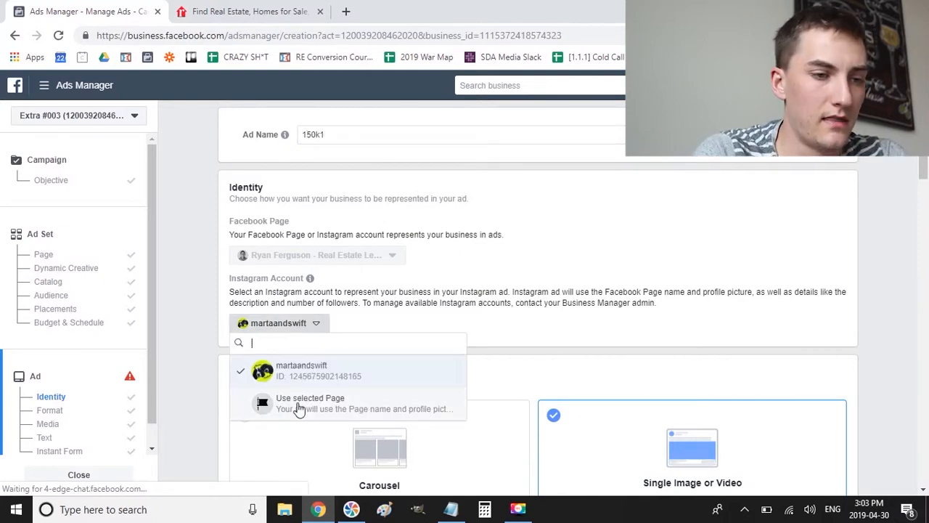
{"action": "left_click", "coordinate": [299, 402]}
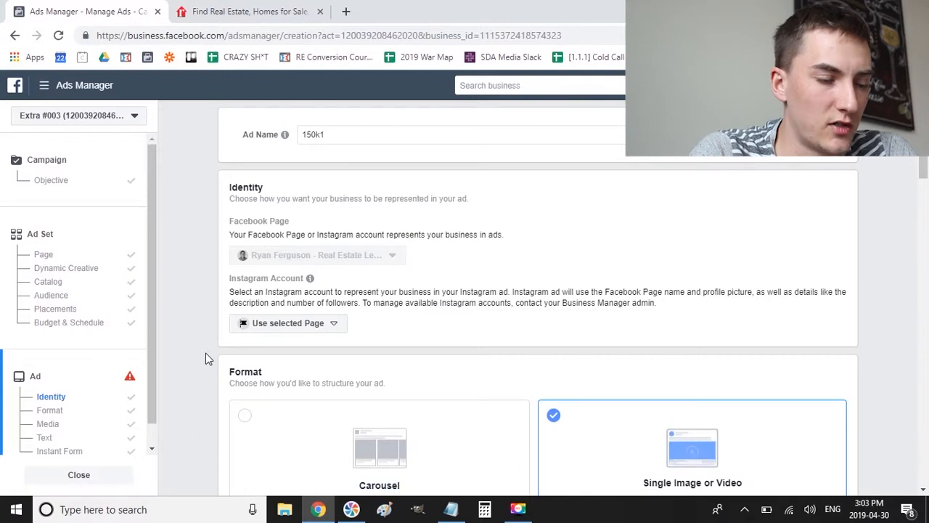
- Set Homes list - example.png as the ad's image in place of the default one
{"action": "scroll", "coordinate": [206, 353], "scroll_direction": "down", "scroll_amount": 5}
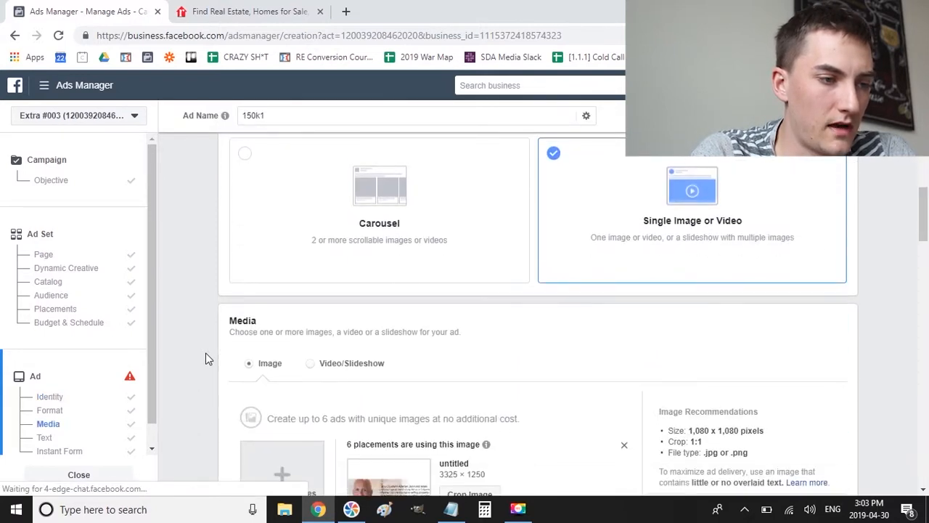
{"action": "scroll", "coordinate": [206, 353], "scroll_direction": "down", "scroll_amount": 2}
{"action": "scroll", "coordinate": [164, 241], "scroll_direction": "up", "scroll_amount": 6}
{"action": "scroll", "coordinate": [195, 257], "scroll_direction": "down", "scroll_amount": 5}
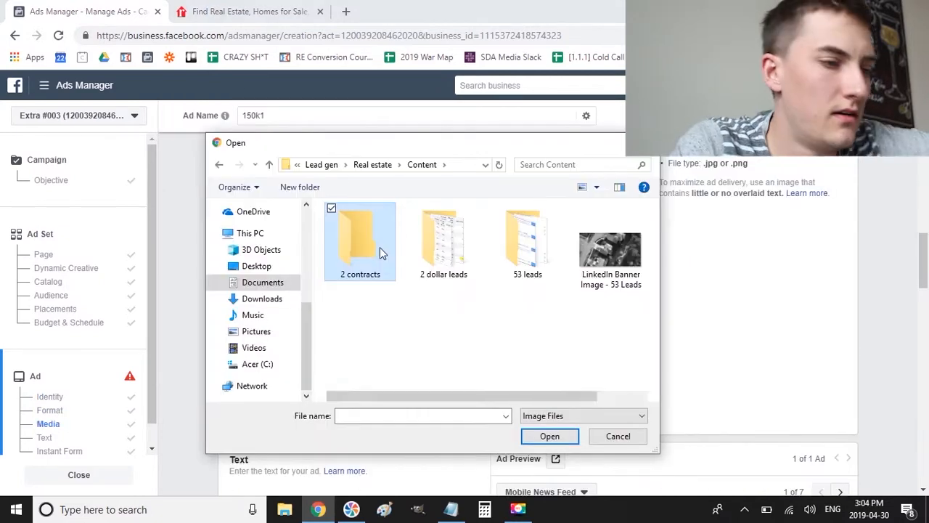
{"action": "key", "text": "Escape"}
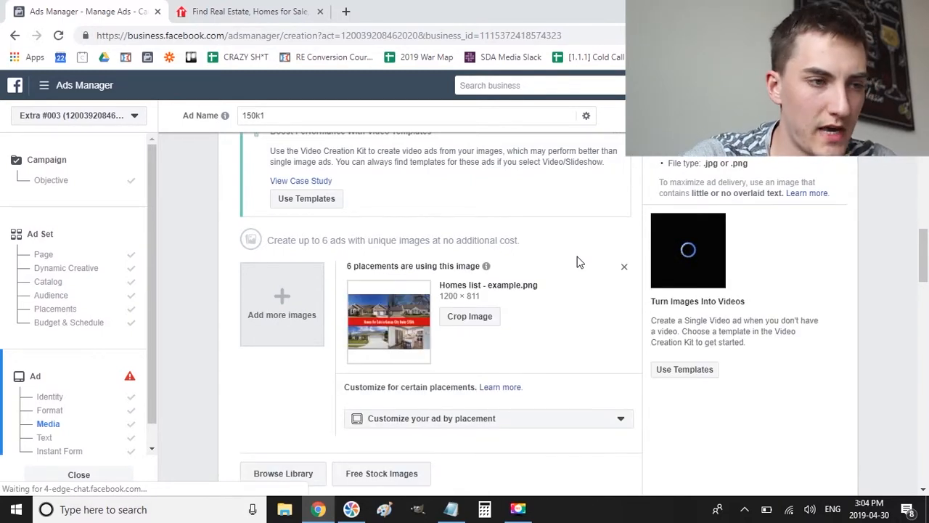
{"action": "scroll", "coordinate": [579, 262], "scroll_direction": "down", "scroll_amount": 1}
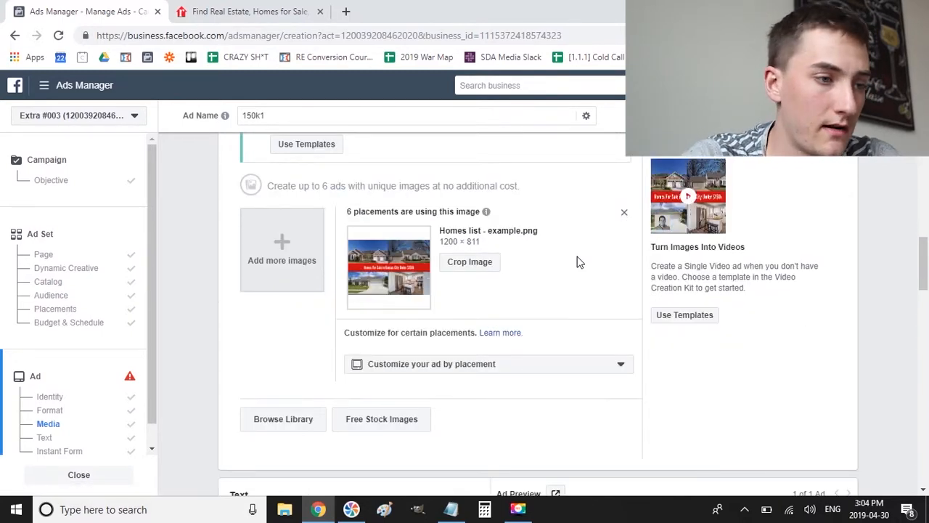
- Copy the ad copy from "Attention Kansas City" to "Click the button below to get the list." in Notepad into the ad's Text
{"action": "scroll", "coordinate": [578, 262], "scroll_direction": "down", "scroll_amount": 4}
{"action": "left_click", "coordinate": [385, 246]}
{"action": "key", "text": "alt+Tab"}
{"action": "key", "text": "Tab"}
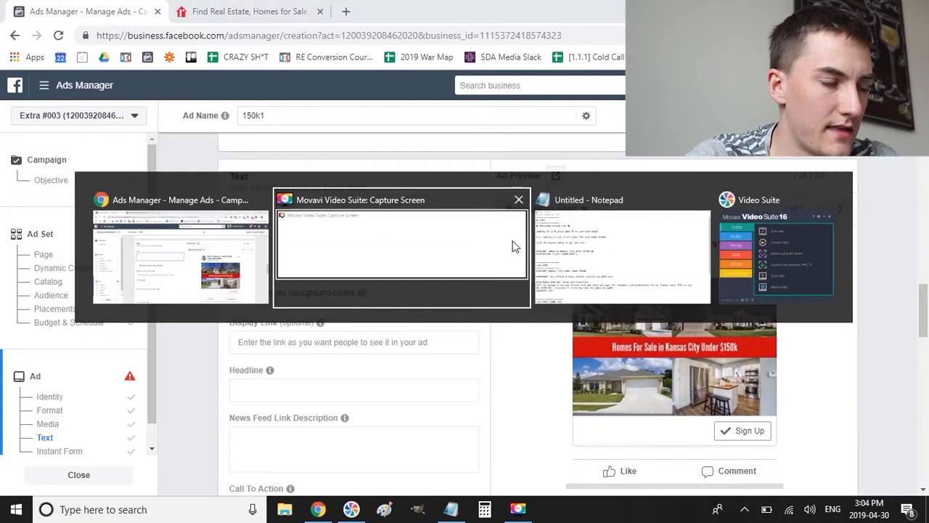
{"action": "left_click_drag", "start_coordinate": [277, 174], "coordinate": [2, 82]}
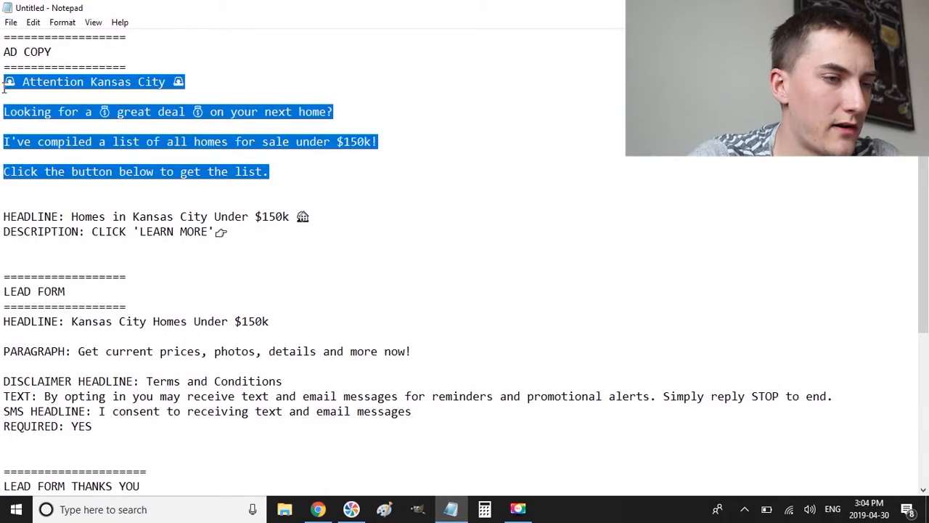
{"action": "key", "text": "ctrl+c"}
{"action": "key", "text": "alt+Tab"}
{"action": "key", "text": "ctrl+v"}
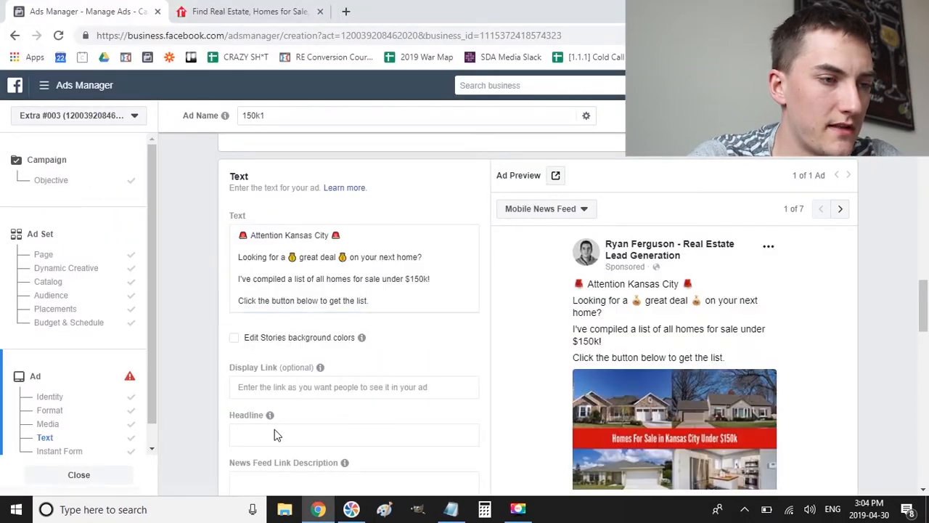
- Copy the headline "Homes in Kansas City Under $150k" with its house emoji from Notepad into the ad's Headline
{"action": "left_click", "coordinate": [276, 434]}
{"action": "key", "text": "alt+Tab"}
{"action": "left_click_drag", "start_coordinate": [3, 216], "coordinate": [264, 233]}
{"action": "left_click_drag", "start_coordinate": [326, 216], "coordinate": [71, 216]}
{"action": "key", "text": "ctrl+c"}
{"action": "key", "text": "alt+Tab"}
{"action": "key", "text": "ctrl+v"}
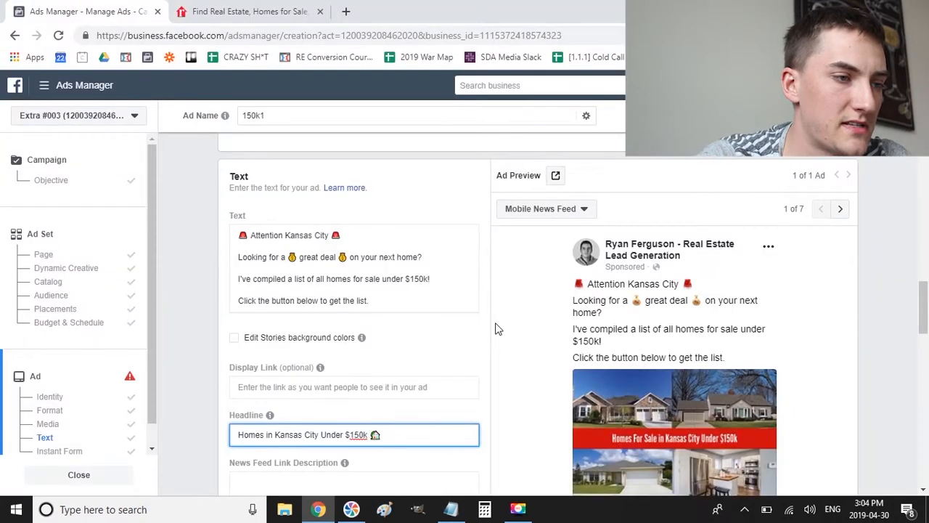
- Copy the description CLICK 'LEARN MORE' with its pointing-hand emoji from Notepad into the ad's News Feed Link Description
{"action": "scroll", "coordinate": [497, 326], "scroll_direction": "down", "scroll_amount": 1}
{"action": "key", "text": "alt+Tab"}
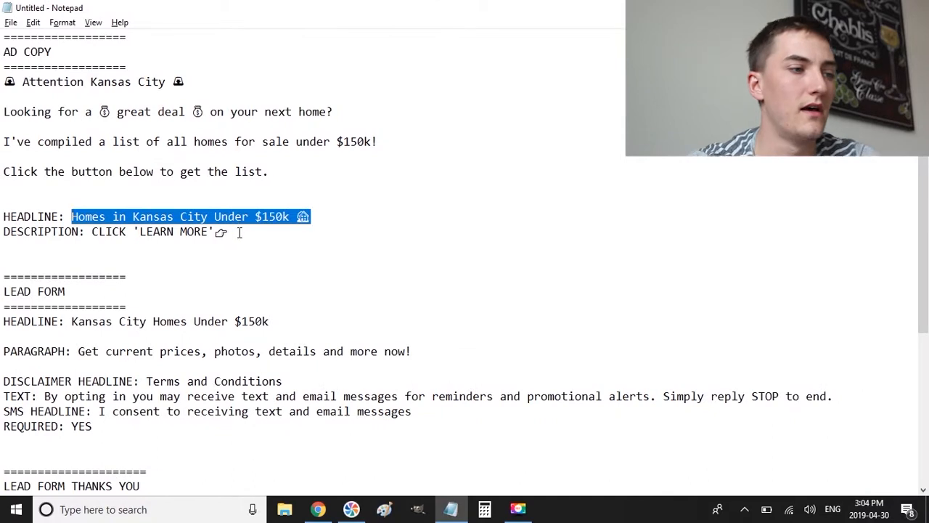
{"action": "left_click_drag", "start_coordinate": [239, 232], "coordinate": [100, 237]}
{"action": "key", "text": "ctrl+c"}
{"action": "key", "text": "alt+Tab"}
{"action": "key", "text": "ctrl+v"}
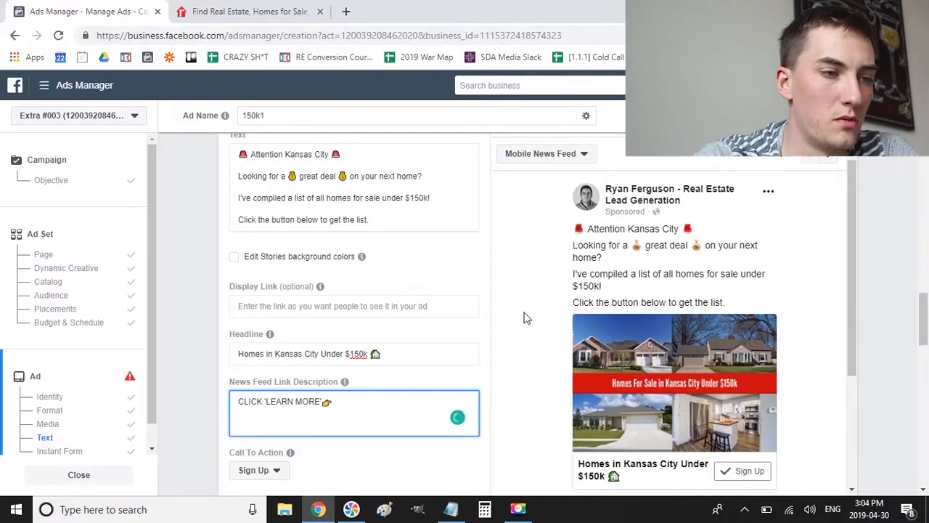
- Set the ad's call to action to Learn More
{"action": "scroll", "coordinate": [492, 341], "scroll_direction": "down", "scroll_amount": 2}
{"action": "left_click", "coordinate": [259, 300]}
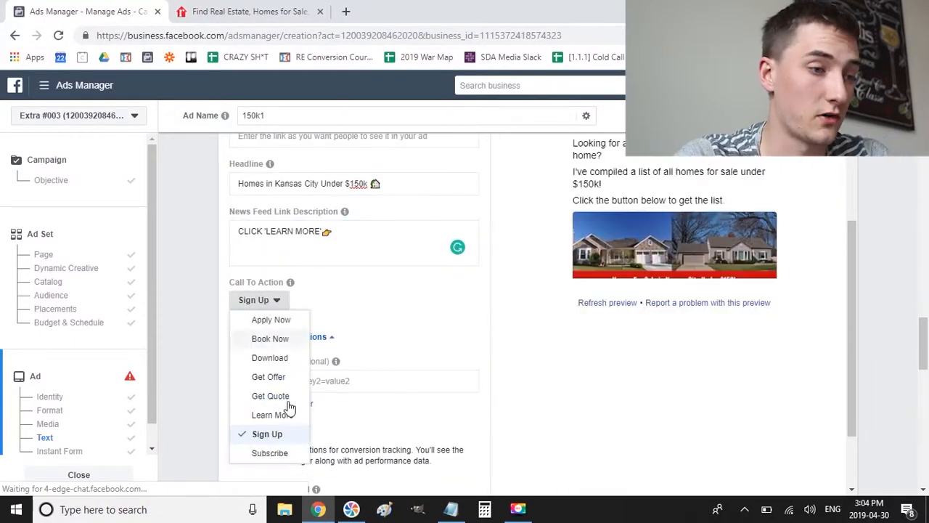
{"action": "left_click", "coordinate": [272, 415]}
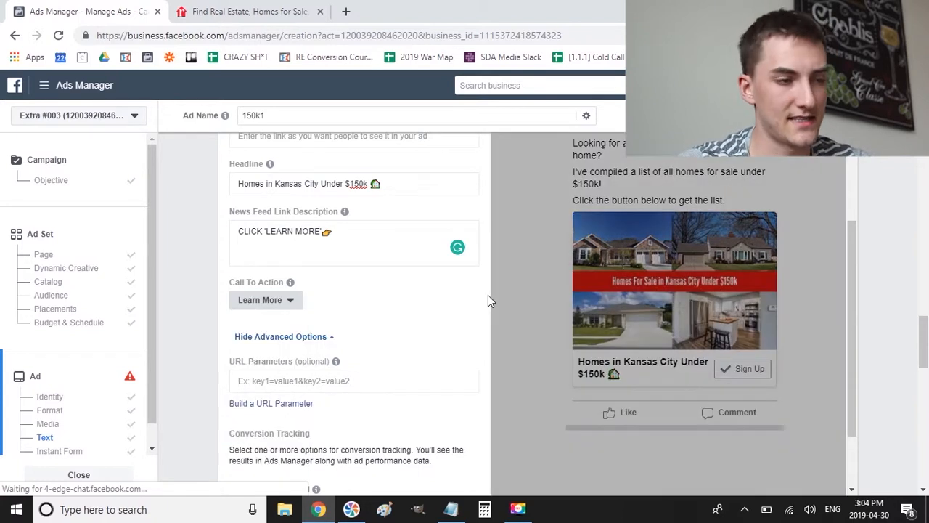
- Preview the whole ad in the Desktop News Feed placement, down to its headline, description and call to action
{"action": "scroll", "coordinate": [509, 313], "scroll_direction": "up", "scroll_amount": 3}
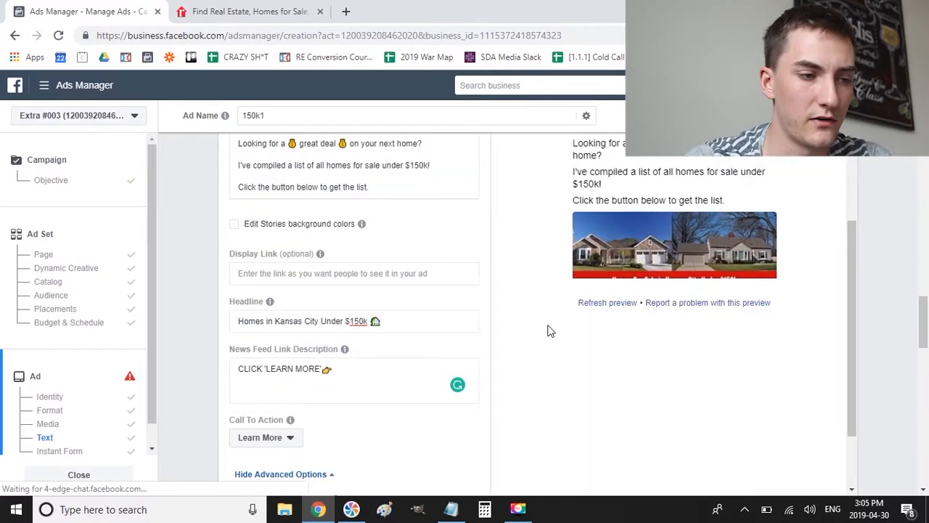
{"action": "left_click", "coordinate": [557, 178]}
{"action": "left_click", "coordinate": [573, 254]}
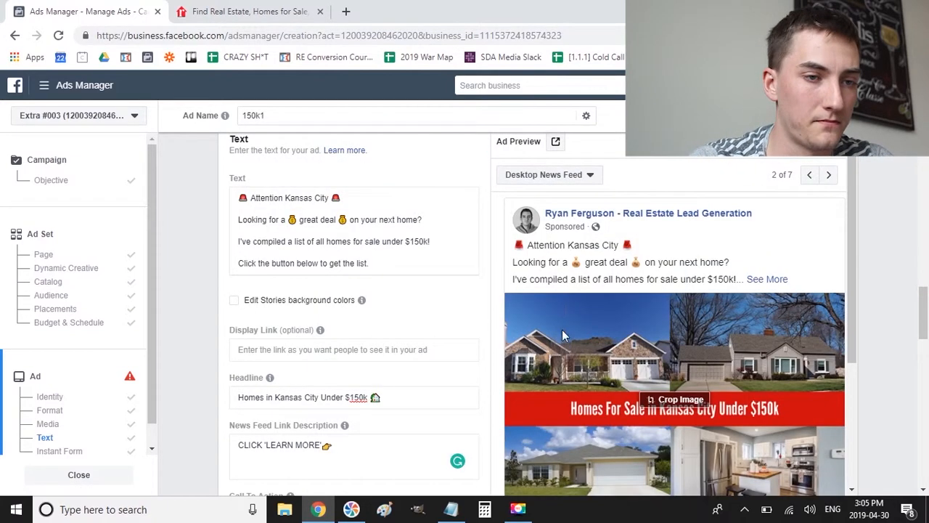
{"action": "scroll", "coordinate": [748, 269], "scroll_direction": "down", "scroll_amount": 3}
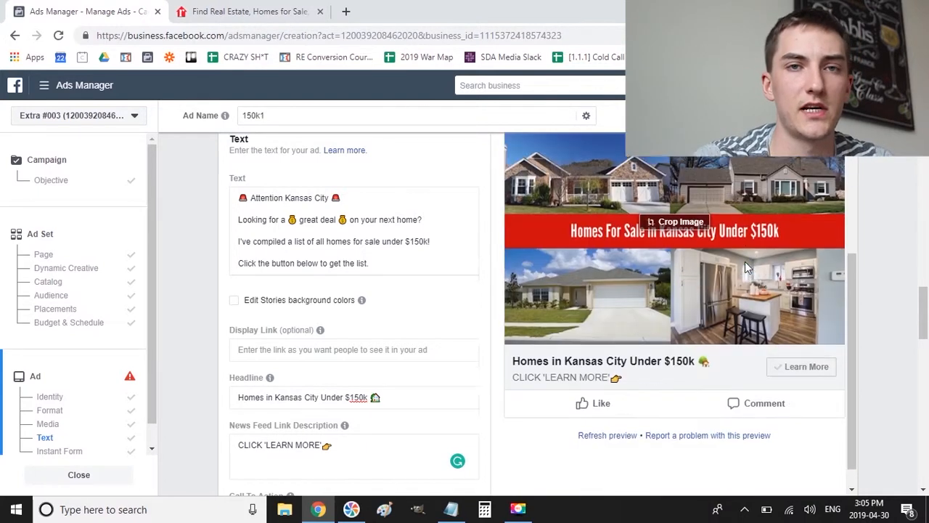
{"action": "scroll", "coordinate": [697, 283], "scroll_direction": "down", "scroll_amount": 1}
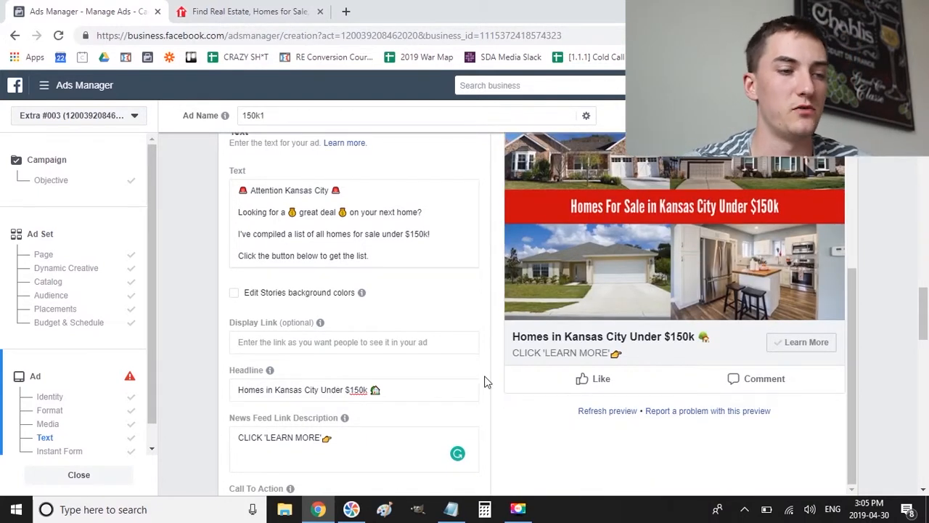
- Create a new instant form for the ad and name it Homes List | Under $150k | KC
{"action": "scroll", "coordinate": [486, 383], "scroll_direction": "down", "scroll_amount": 5}
{"action": "scroll", "coordinate": [487, 381], "scroll_direction": "down", "scroll_amount": 2}
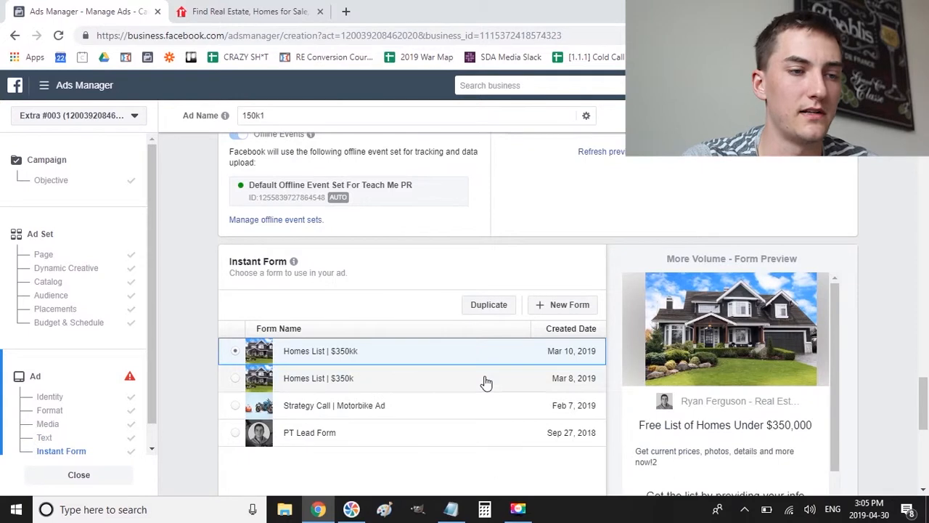
{"action": "left_click", "coordinate": [557, 311]}
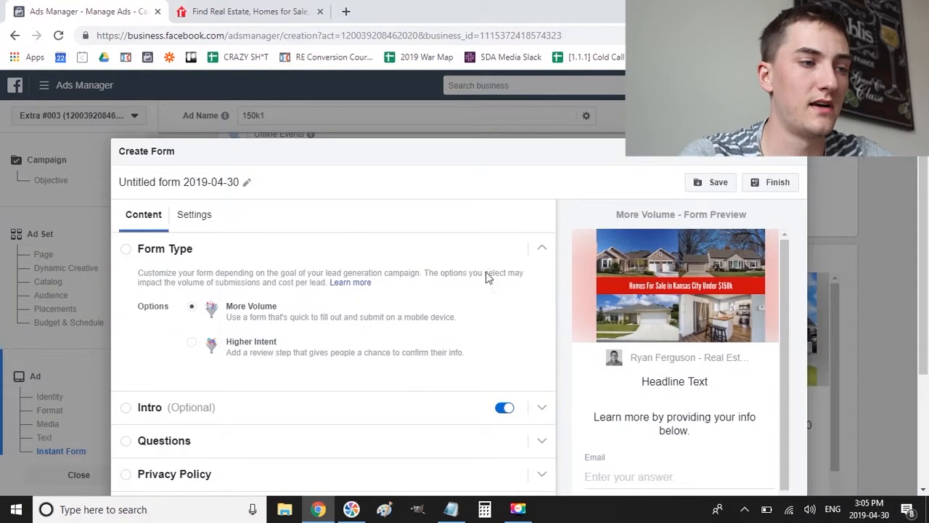
{"action": "left_click", "coordinate": [195, 186]}
{"action": "type", "text": "Homes List | Under $150k | KC"}
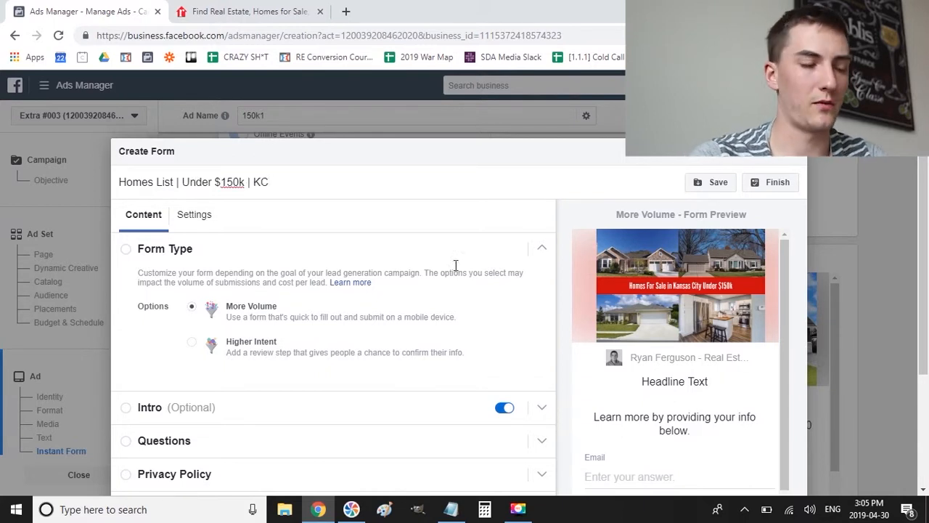
{"action": "key", "text": "Return"}
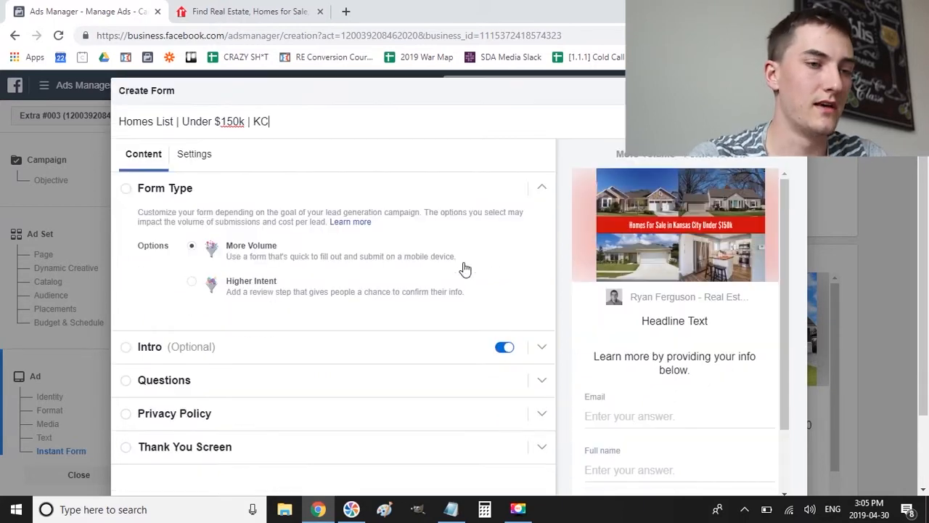
- Copy the lead form headline "Kansas City Homes Under $150k" from Notepad into the form's Intro headline
{"action": "left_click", "coordinate": [235, 350]}
{"action": "left_click", "coordinate": [248, 253]}
{"action": "key", "text": "alt+Tab"}
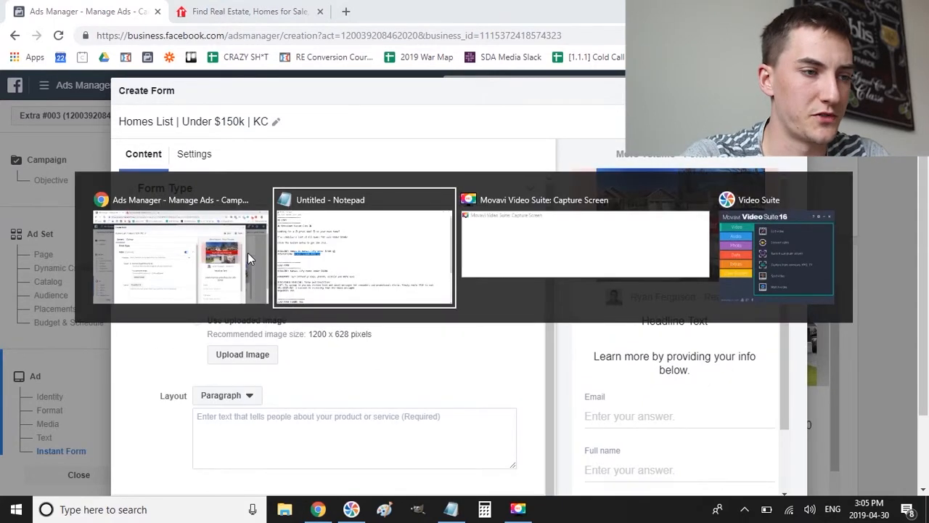
{"action": "left_click_drag", "start_coordinate": [270, 321], "coordinate": [72, 324]}
{"action": "key", "text": "ctrl+c"}
{"action": "key", "text": "alt+Tab"}
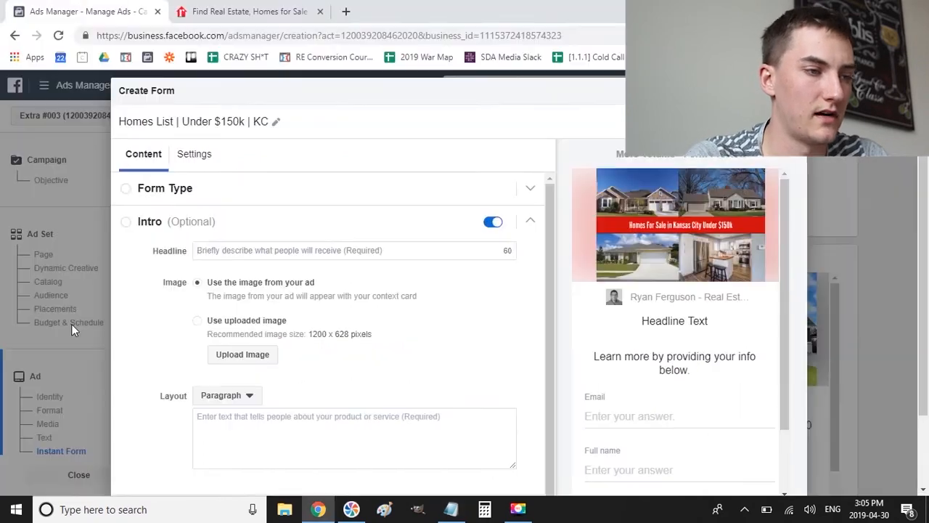
{"action": "key", "text": "ctrl+v"}
- Copy "Get current prices, photos, details and more now!" from Notepad into the Intro's paragraph text
{"action": "key", "text": "alt+Tab"}
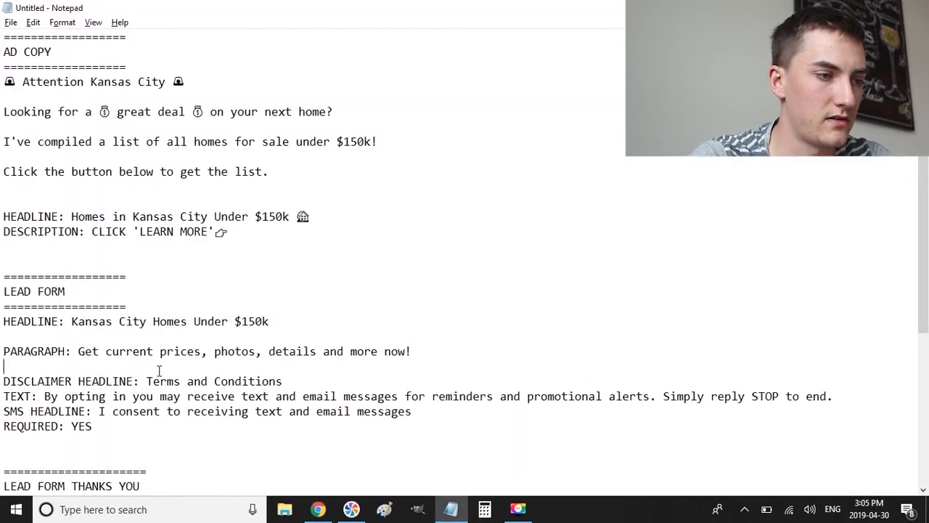
{"action": "left_click_drag", "start_coordinate": [412, 352], "coordinate": [78, 352]}
{"action": "key", "text": "ctrl+c"}
{"action": "key", "text": "alt+Tab"}
{"action": "key", "text": "ctrl+v"}
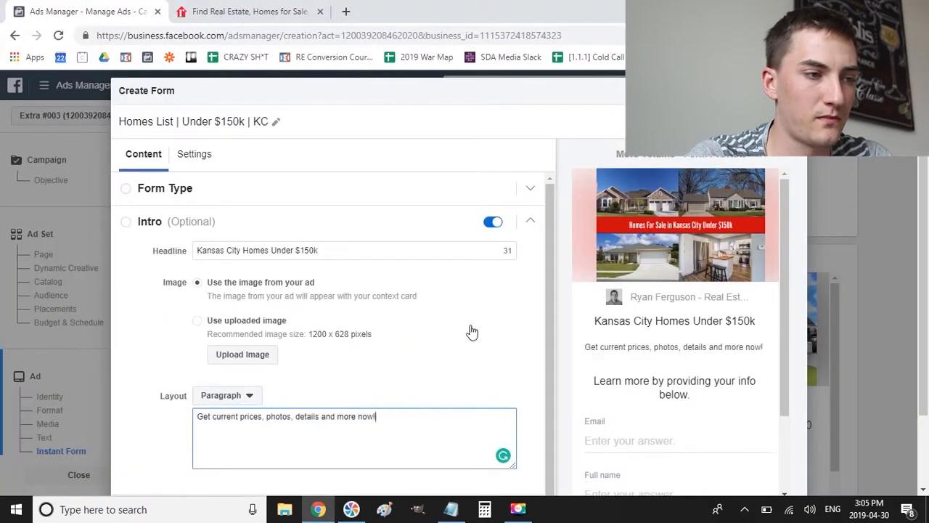
{"action": "left_click", "coordinate": [525, 338]}
{"action": "scroll", "coordinate": [525, 338], "scroll_direction": "down", "scroll_amount": 1}
{"action": "key", "text": "alt+Tab"}
{"action": "key", "text": "alt+Tab"}
- Enter "Learn more by providing your info below." as the headline of the form's Questions section
{"action": "scroll", "coordinate": [525, 338], "scroll_direction": "down", "scroll_amount": 2}
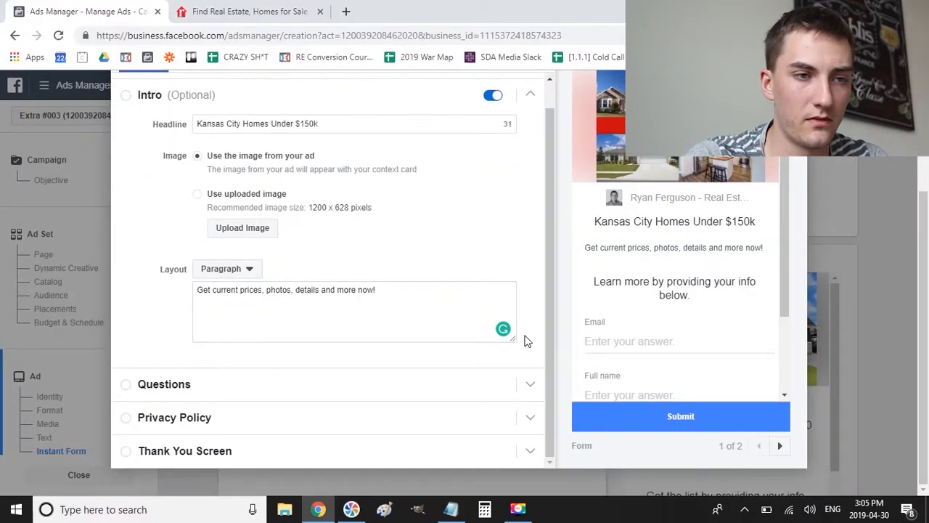
{"action": "left_click", "coordinate": [407, 390]}
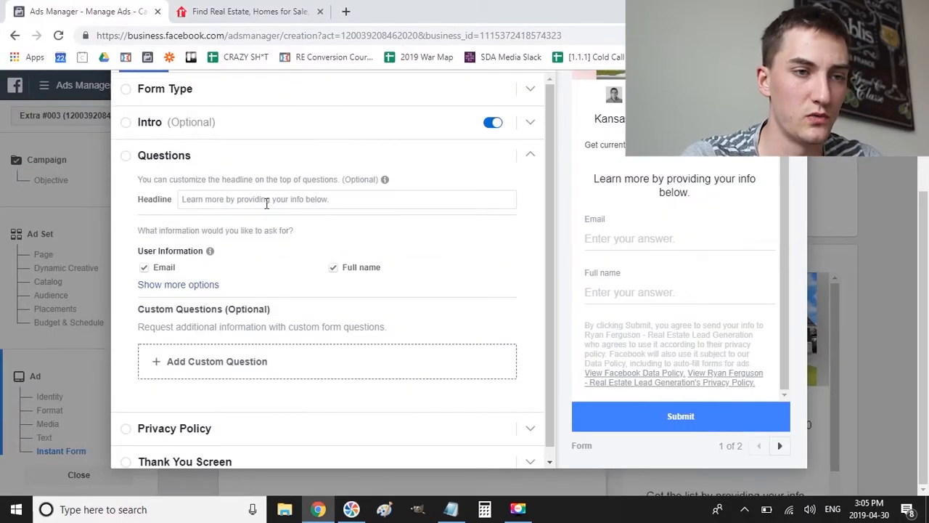
{"action": "left_click", "coordinate": [266, 203]}
{"action": "type", "text": "Learn more by "}
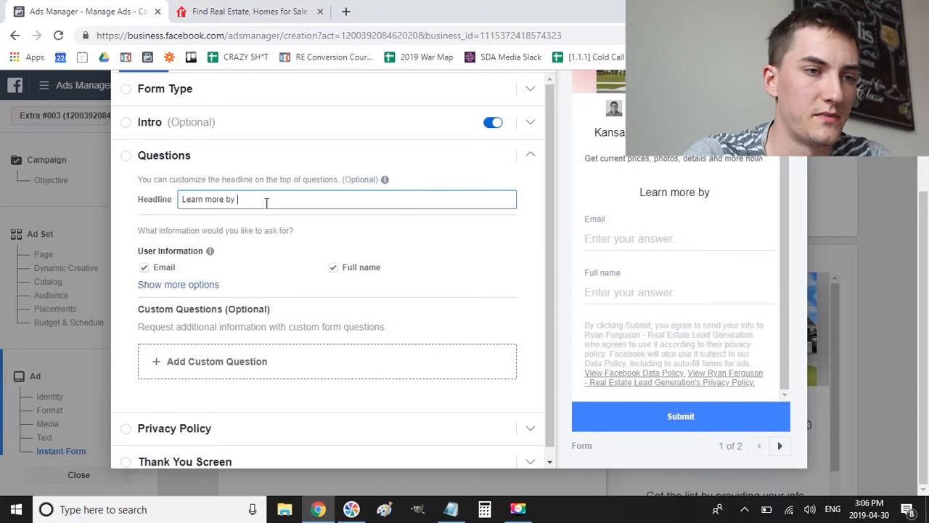
{"action": "type", "text": "providing your info be"}
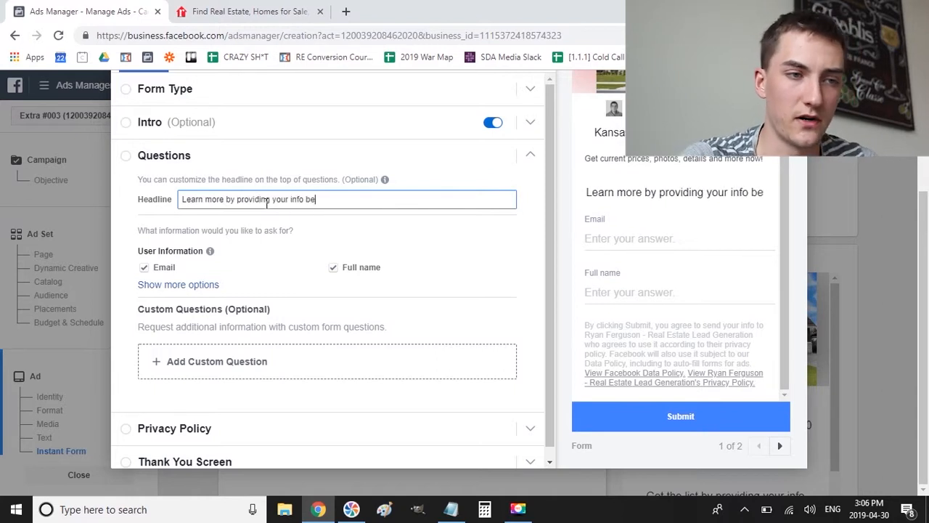
{"action": "type", "text": "low."}
- Have the form ask for email, first name, last name and phone number instead of the full name
{"action": "left_click", "coordinate": [183, 285]}
{"action": "left_click", "coordinate": [144, 267]}
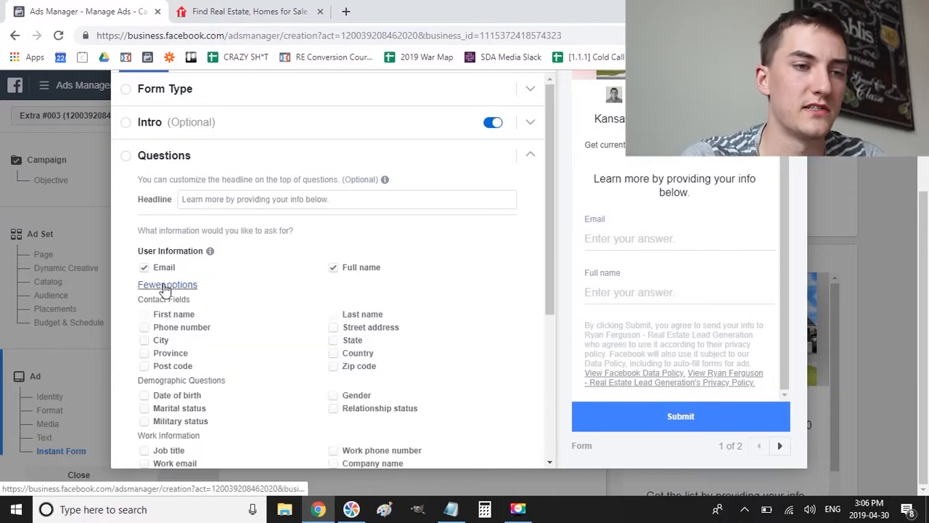
{"action": "left_click", "coordinate": [332, 267]}
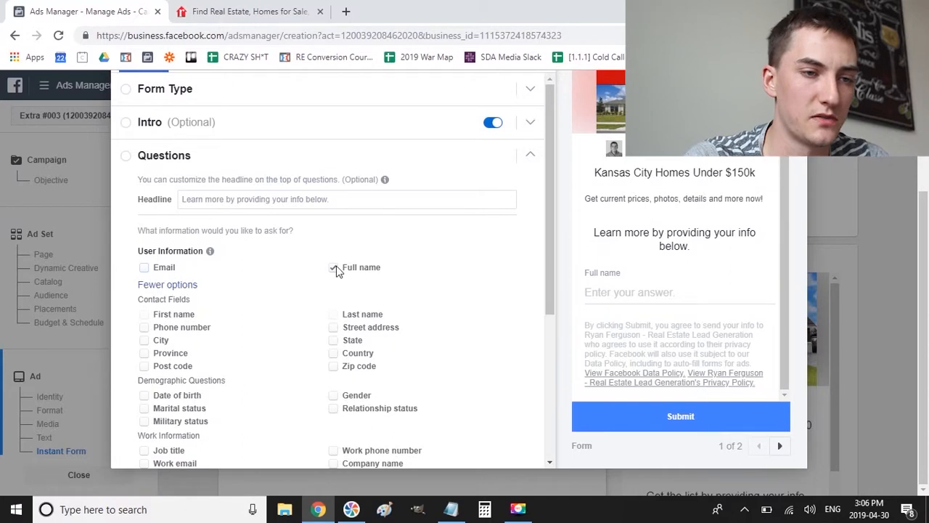
{"action": "left_click", "coordinate": [144, 314]}
{"action": "left_click", "coordinate": [332, 314]}
{"action": "left_click", "coordinate": [144, 267]}
{"action": "left_click", "coordinate": [144, 327]}
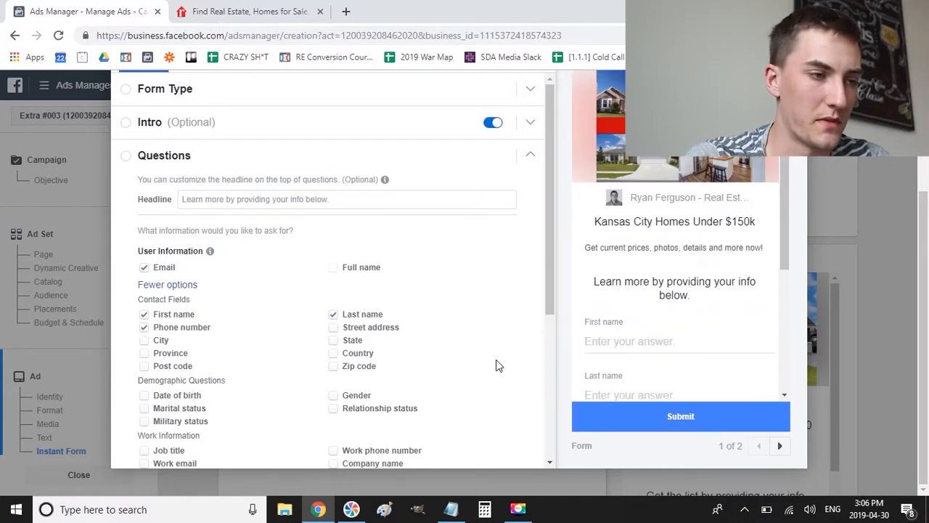
- Set the form's privacy policy link text to Privacy Policy and its URL to yourwebsite.com/privacy-policy
{"action": "scroll", "coordinate": [496, 365], "scroll_direction": "down", "scroll_amount": 4}
{"action": "left_click", "coordinate": [228, 418]}
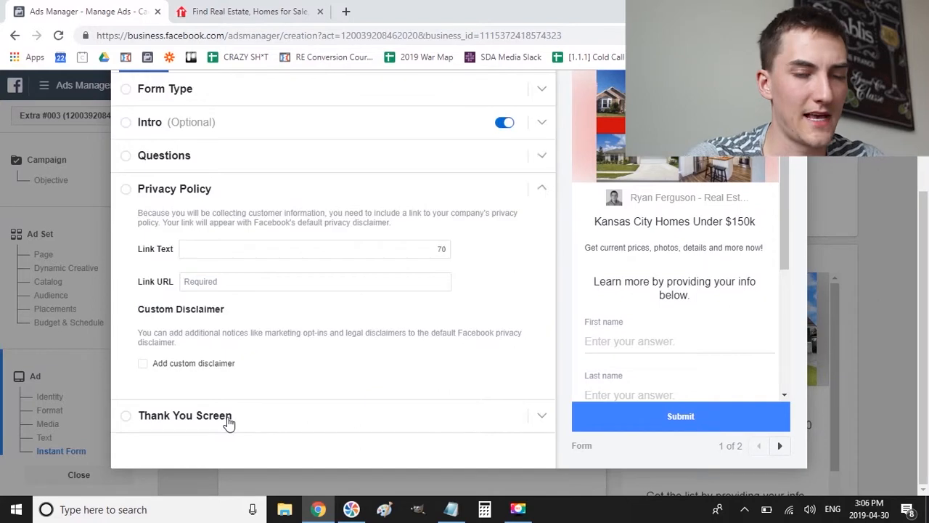
{"action": "left_click", "coordinate": [189, 249]}
{"action": "type", "text": "F"}
{"action": "left_click", "coordinate": [218, 281]}
{"action": "type", "text": "yourwebsite.com/privacy-policy"}
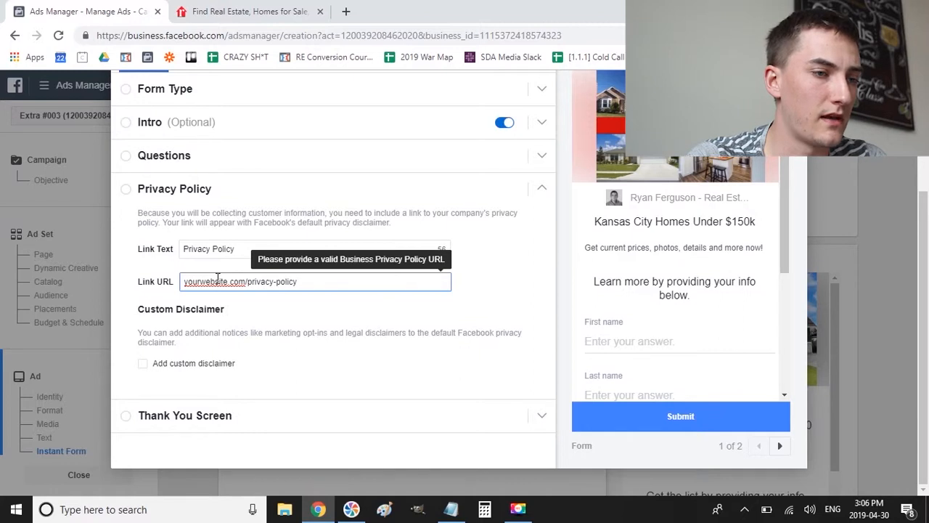
{"action": "left_click", "coordinate": [490, 287]}
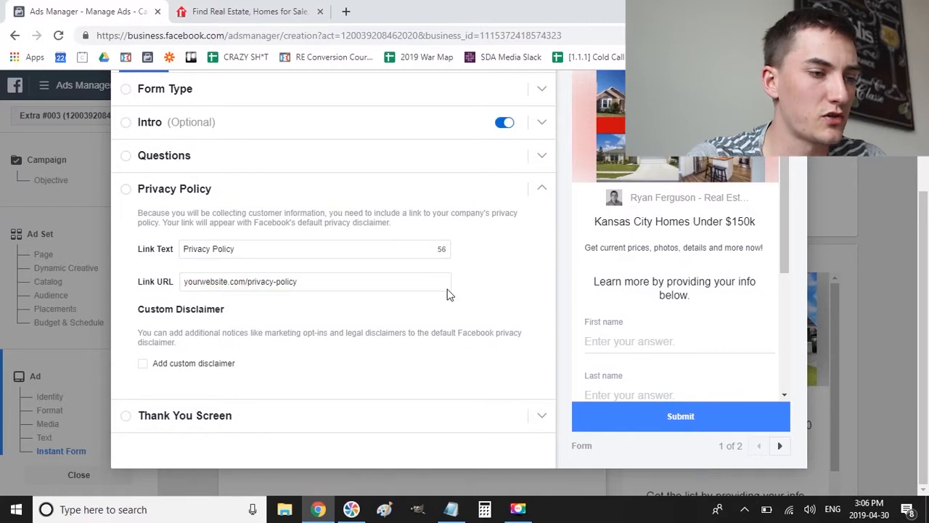
- Add a custom disclaimer to the form and copy its title "Terms and Conditions" from Notepad
{"action": "left_click", "coordinate": [143, 364]}
{"action": "scroll", "coordinate": [363, 340], "scroll_direction": "down", "scroll_amount": 1}
{"action": "left_click", "coordinate": [334, 299]}
{"action": "key", "text": "alt+Tab"}
{"action": "left_click", "coordinate": [256, 372]}
{"action": "scroll", "coordinate": [256, 374], "scroll_direction": "down", "scroll_amount": 2}
{"action": "left_click_drag", "start_coordinate": [287, 291], "coordinate": [149, 294]}
{"action": "key", "text": "ctrl+c"}
{"action": "key", "text": "alt+Tab"}
{"action": "key", "text": "ctrl+v"}
- Copy the text and email opt-in notice from Notepad into the disclaimer text, with "Simply reply STOP to end." as a separate paragraph
{"action": "key", "text": "alt+Tab"}
{"action": "left_click_drag", "start_coordinate": [44, 307], "coordinate": [845, 303]}
{"action": "key", "text": "ctrl+c"}
{"action": "key", "text": "alt+Tab"}
{"action": "key", "text": "ctrl+v"}
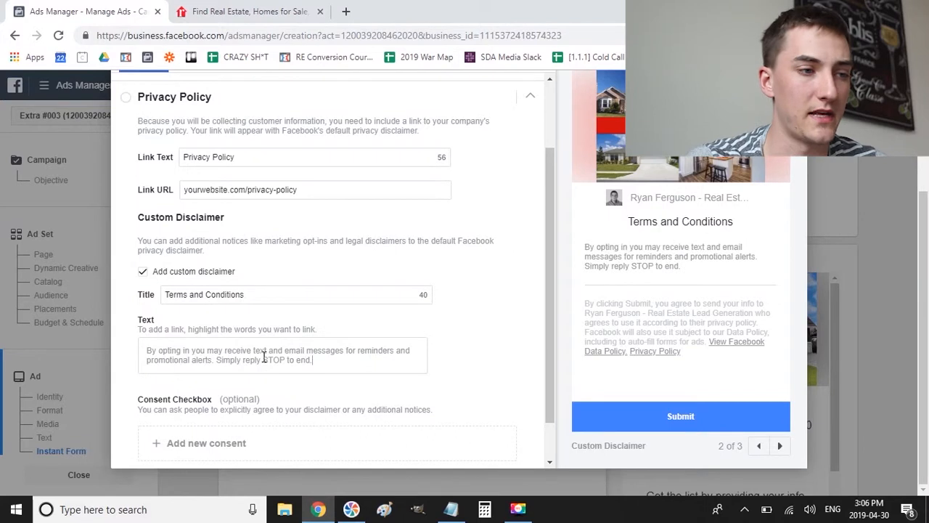
{"action": "left_click", "coordinate": [217, 360]}
{"action": "key", "text": "Return"}
{"action": "key", "text": "Return"}
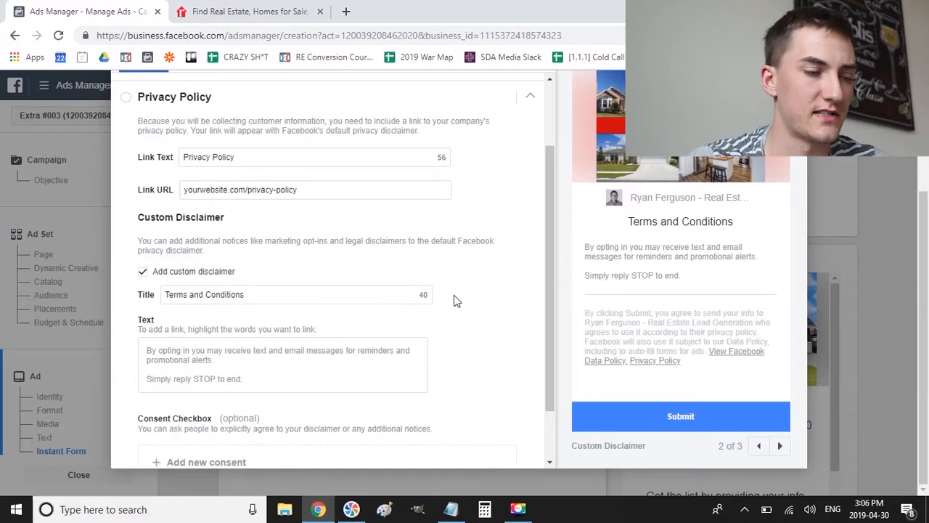
- Add a consent checkbox with the text "I consent to receiving text and email messages" copied from Notepad
{"action": "scroll", "coordinate": [456, 334], "scroll_direction": "down", "scroll_amount": 1}
{"action": "left_click", "coordinate": [191, 397]}
{"action": "scroll", "coordinate": [351, 346], "scroll_direction": "down", "scroll_amount": 1}
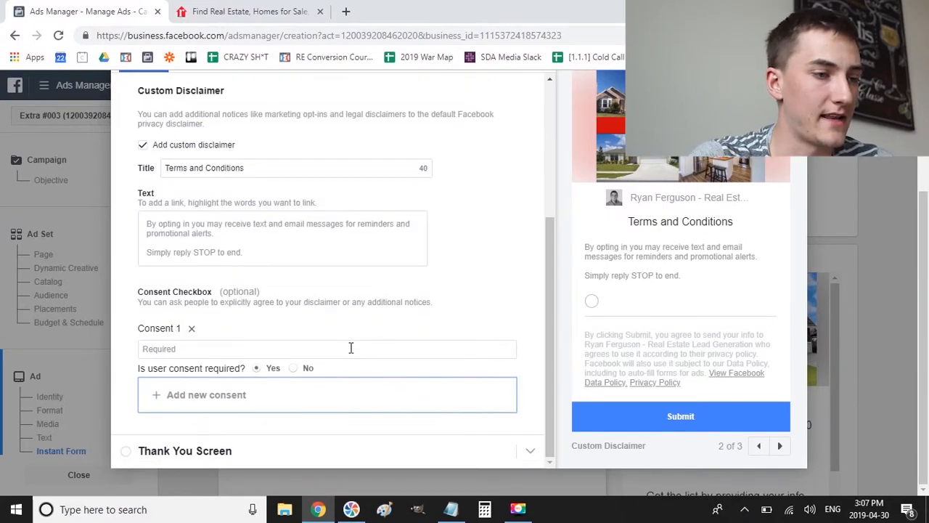
{"action": "key", "text": "alt+Tab"}
{"action": "left_click_drag", "start_coordinate": [413, 322], "coordinate": [95, 322]}
{"action": "key", "text": "ctrl+c"}
{"action": "key", "text": "alt+Tab"}
{"action": "left_click", "coordinate": [174, 349]}
{"action": "key", "text": "ctrl+v"}
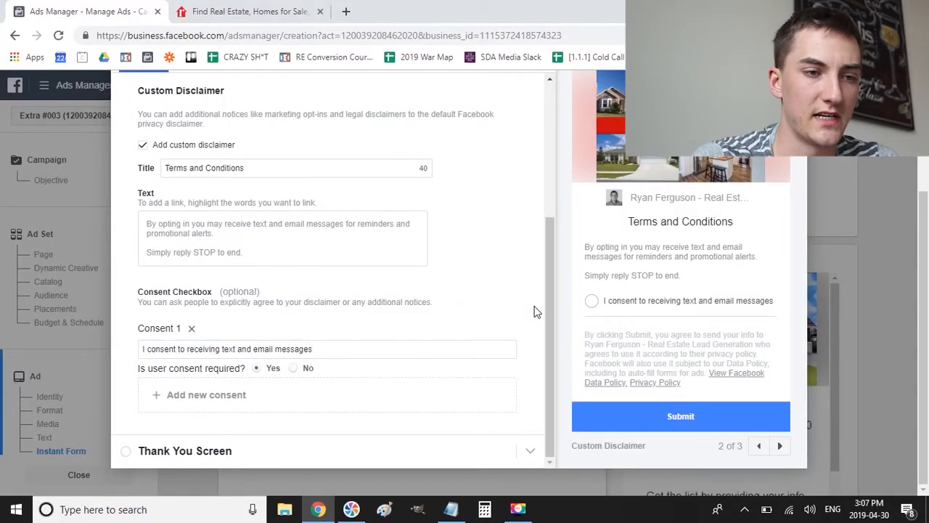
- Replace the Thank You Screen's description with "Click 'VIEW LIST NOW' to see the list." copied from Notepad
{"action": "left_click", "coordinate": [395, 464]}
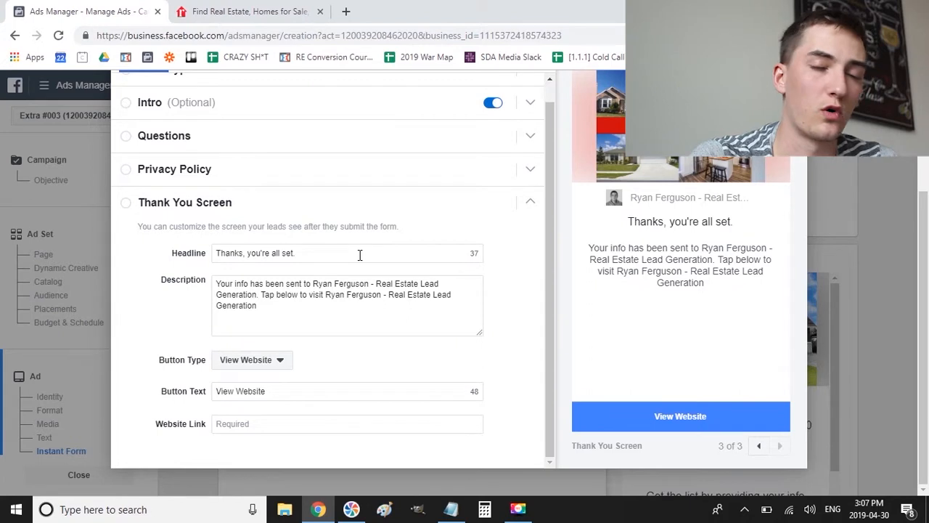
{"action": "key", "text": "alt+Tab"}
{"action": "scroll", "coordinate": [400, 371], "scroll_direction": "down", "scroll_amount": 3}
{"action": "left_click_drag", "start_coordinate": [360, 320], "coordinate": [101, 325]}
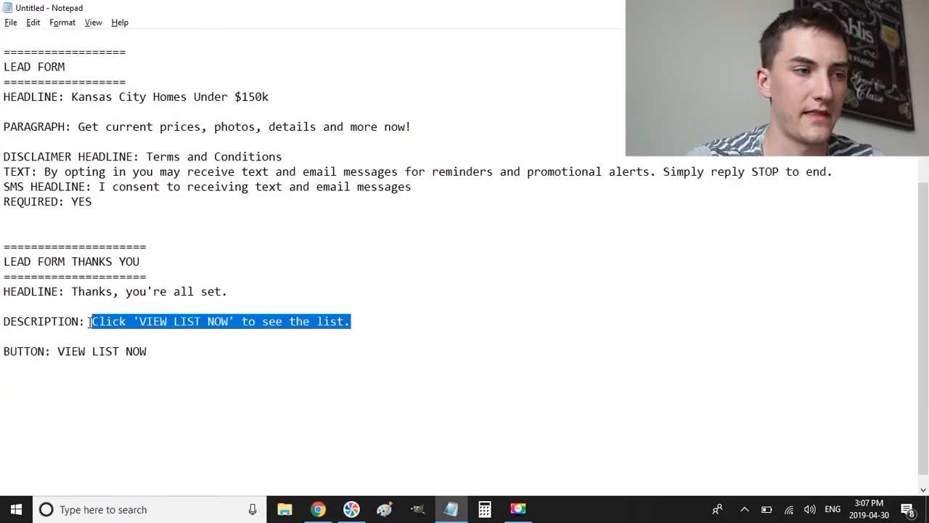
{"action": "key", "text": "ctrl+c"}
{"action": "key", "text": "alt+Tab"}
{"action": "left_click", "coordinate": [286, 304]}
{"action": "key", "text": "ctrl+a"}
{"action": "key", "text": "ctrl+v"}
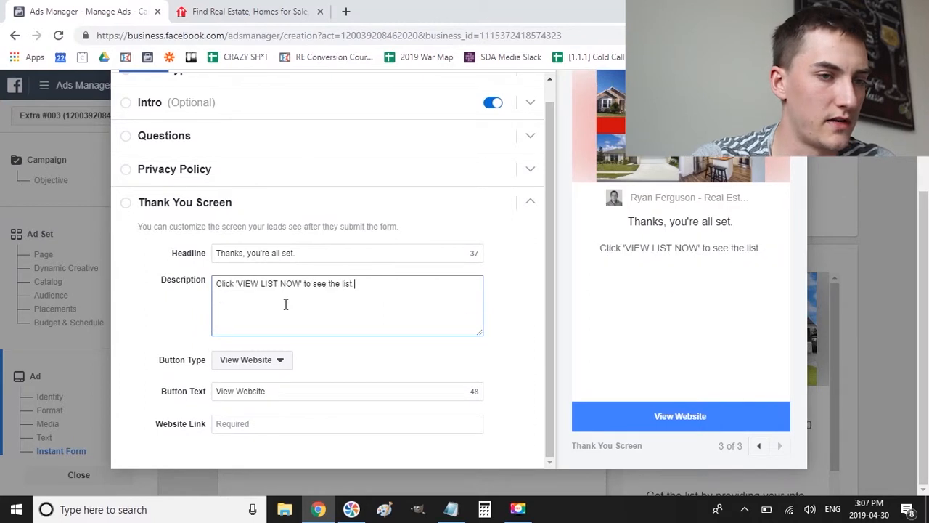
- Set the Thank You Screen's button text to "VIEW LIST NOW", copied from the description
{"action": "left_click_drag", "start_coordinate": [301, 283], "coordinate": [248, 285]}
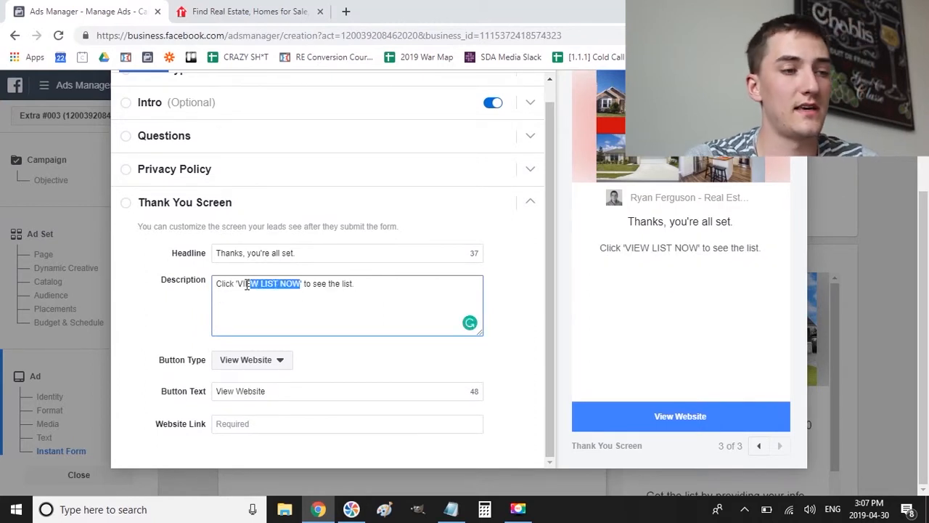
{"action": "key", "text": "ctrl+c"}
{"action": "left_click", "coordinate": [278, 394]}
{"action": "key", "text": "ctrl+a"}
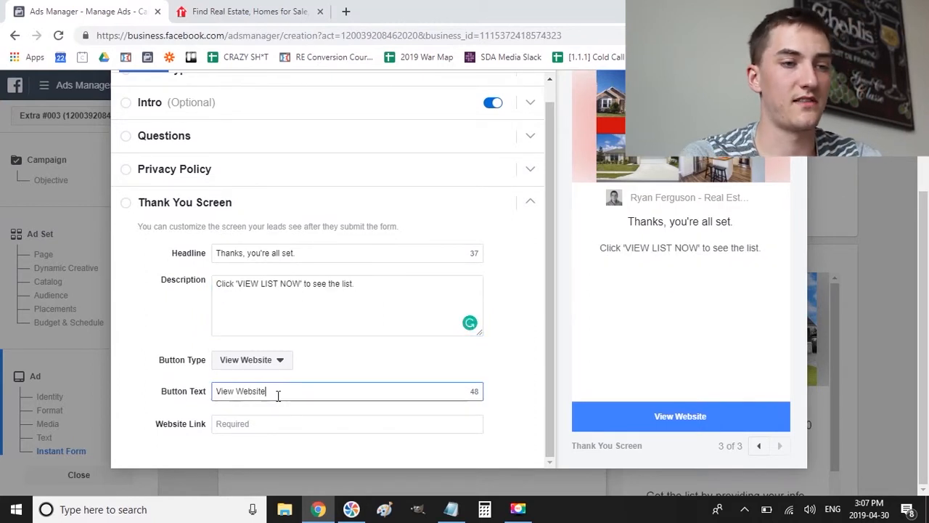
{"action": "key", "text": "ctrl+v"}
{"action": "left_click", "coordinate": [345, 376]}
- Switch to realtor.com, search for homes in Kansas City, MO, and check that the price range is $100k to $150k
{"action": "left_click", "coordinate": [266, 424]}
{"action": "left_click", "coordinate": [215, 7]}
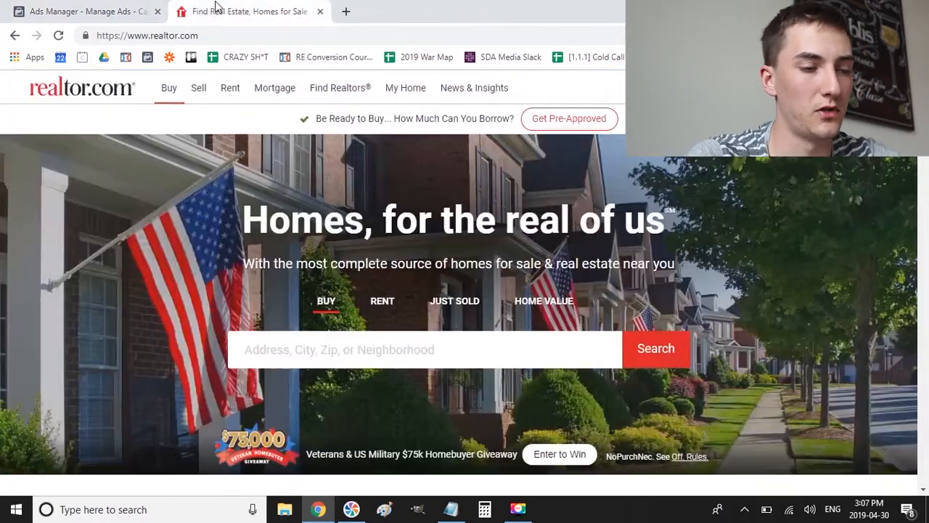
{"action": "left_click", "coordinate": [298, 352]}
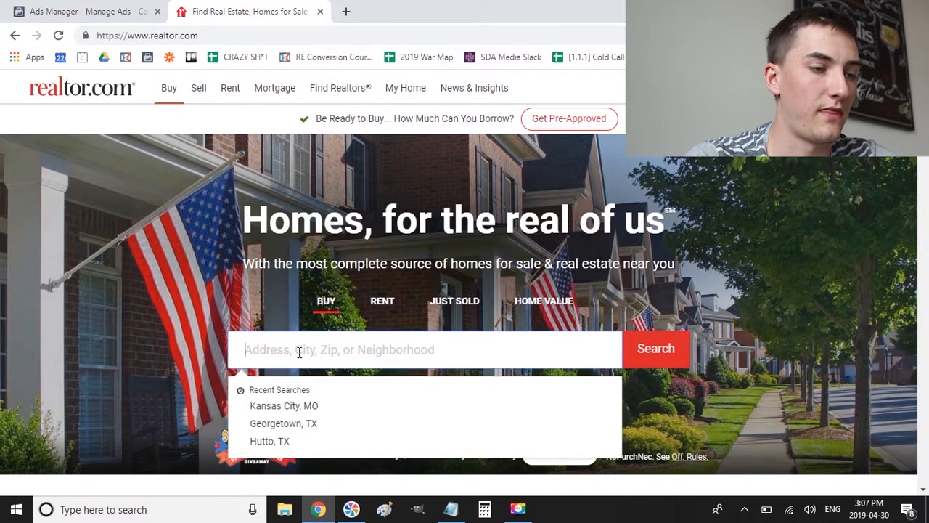
{"action": "left_click", "coordinate": [288, 406]}
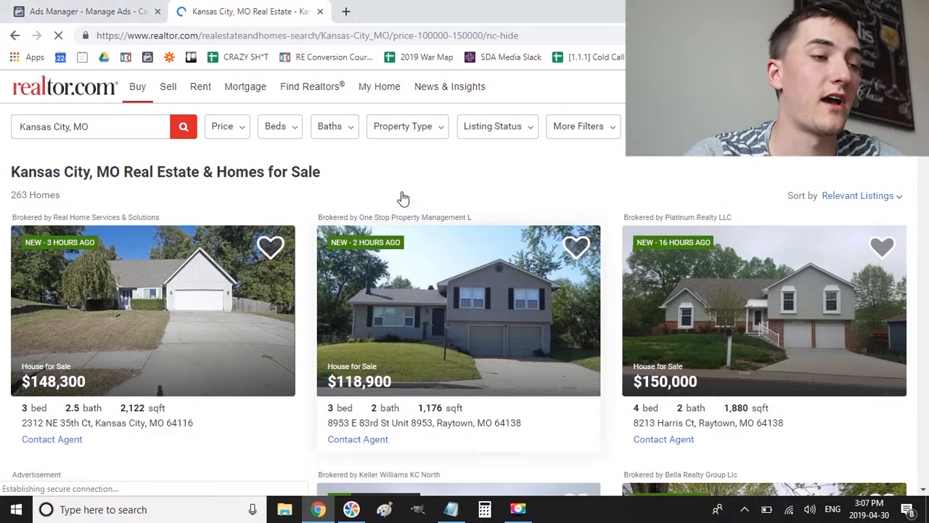
{"action": "left_click", "coordinate": [244, 131]}
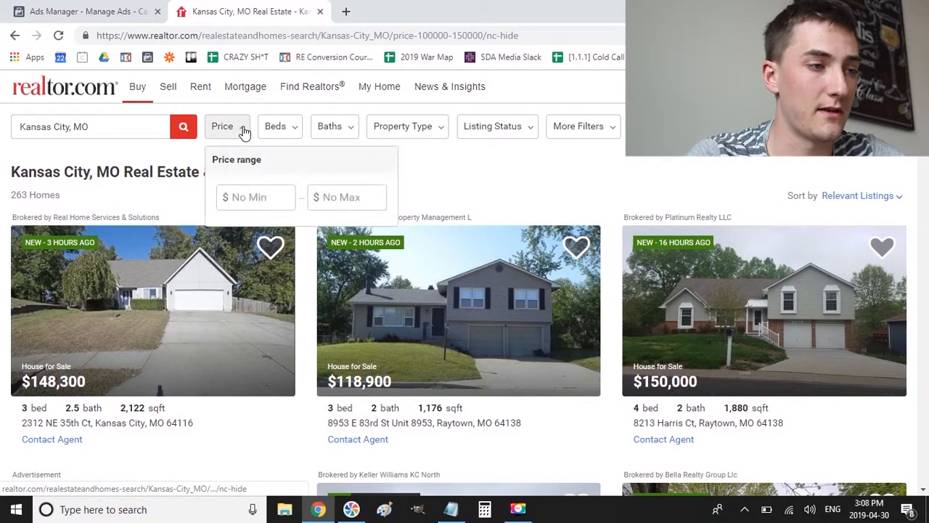
{"action": "left_click", "coordinate": [269, 204]}
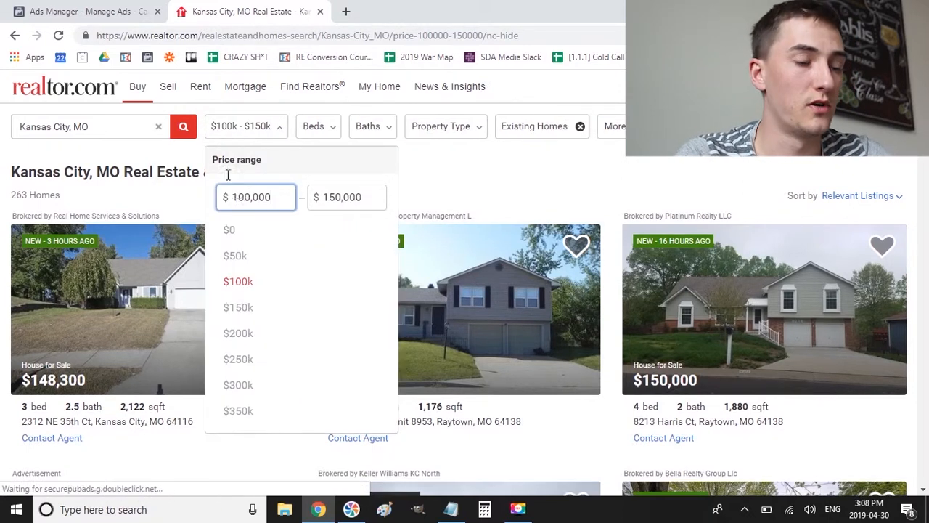
{"action": "left_click", "coordinate": [446, 202]}
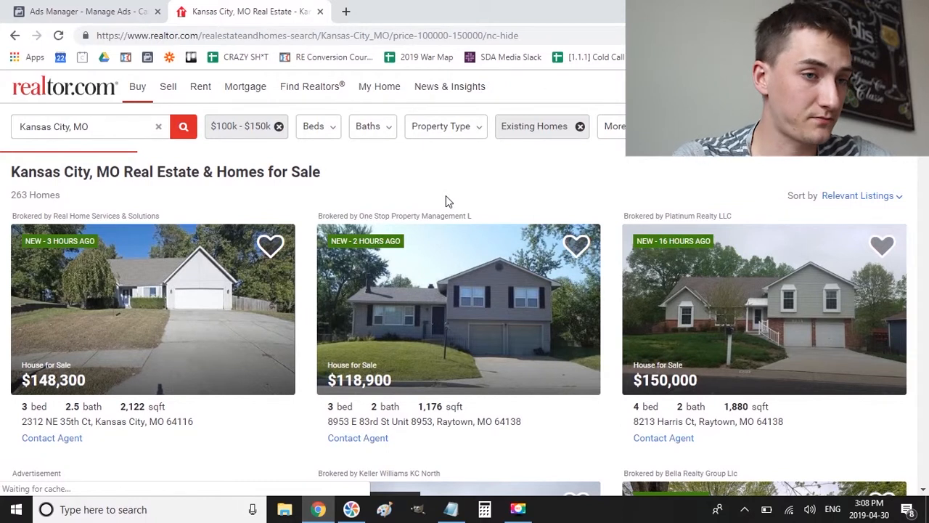
- Filter the Kansas City listings to 2+ beds and 2+ baths
{"action": "left_click", "coordinate": [326, 133]}
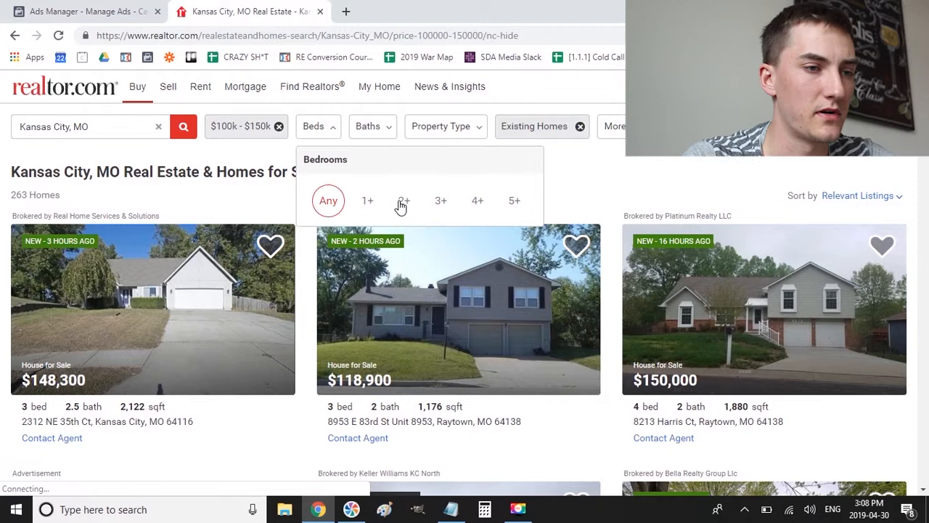
{"action": "left_click", "coordinate": [373, 135]}
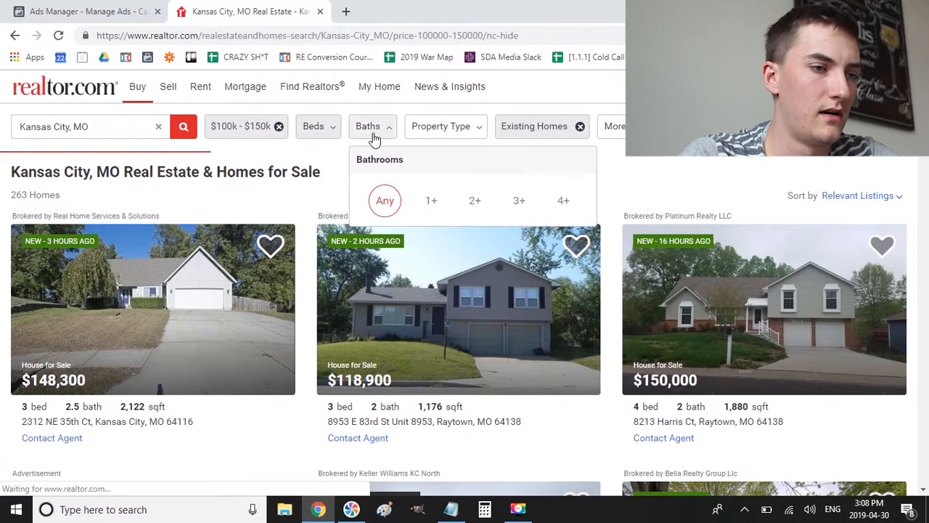
{"action": "left_click", "coordinate": [476, 204]}
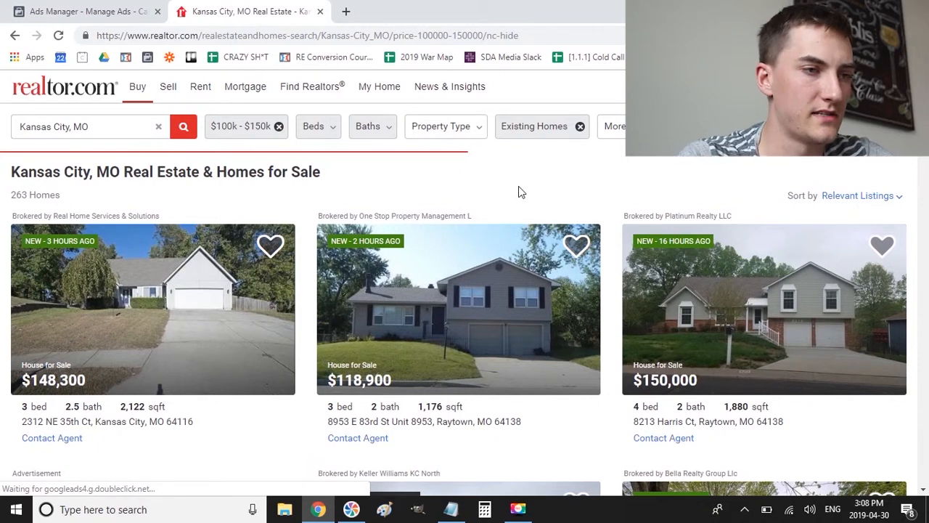
- Copy the filtered realtor.com search address into the Thank You Screen's website link in Ads Manager
{"action": "left_click", "coordinate": [466, 42]}
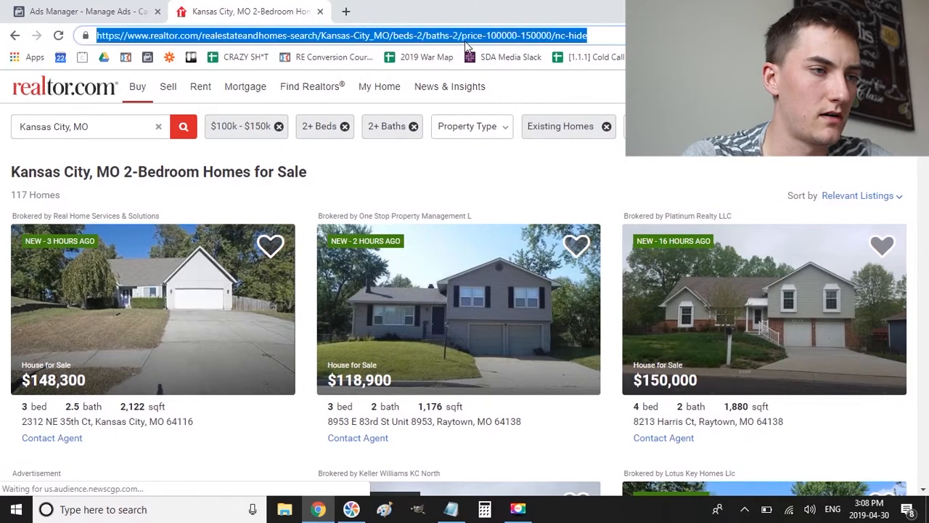
{"action": "left_click", "coordinate": [87, 11]}
{"action": "left_click", "coordinate": [305, 424]}
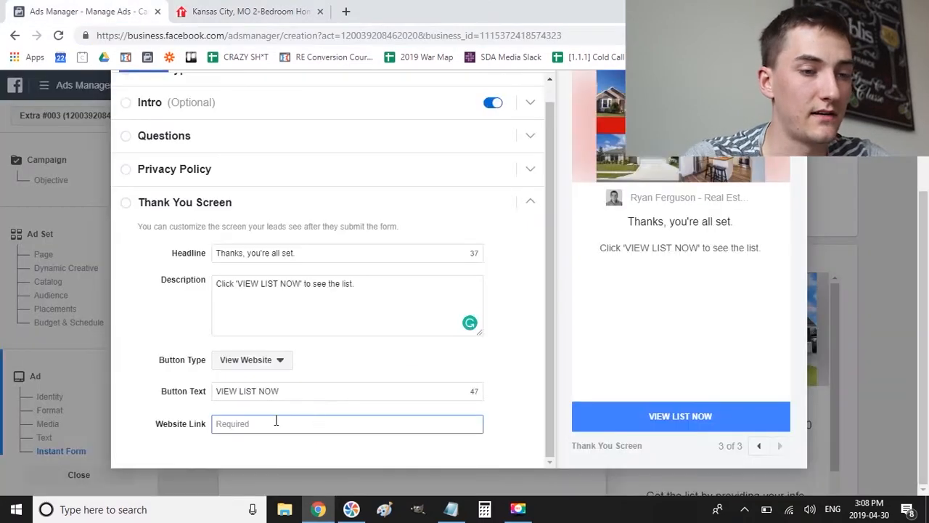
{"action": "key", "text": "ctrl+v"}
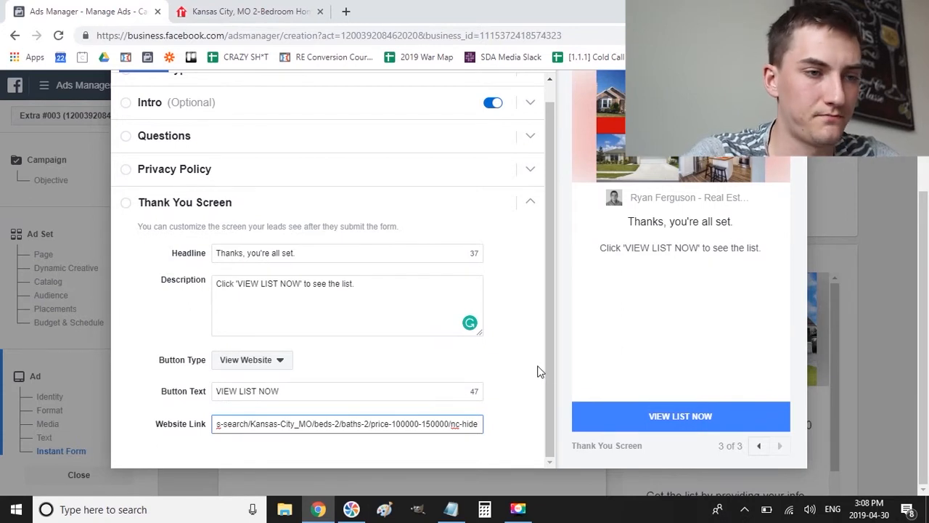
- Save and finish the "Homes List | Under $150k | KC" form
{"action": "scroll", "coordinate": [537, 372], "scroll_direction": "up", "scroll_amount": 1}
{"action": "scroll", "coordinate": [592, 309], "scroll_direction": "up", "scroll_amount": 3}
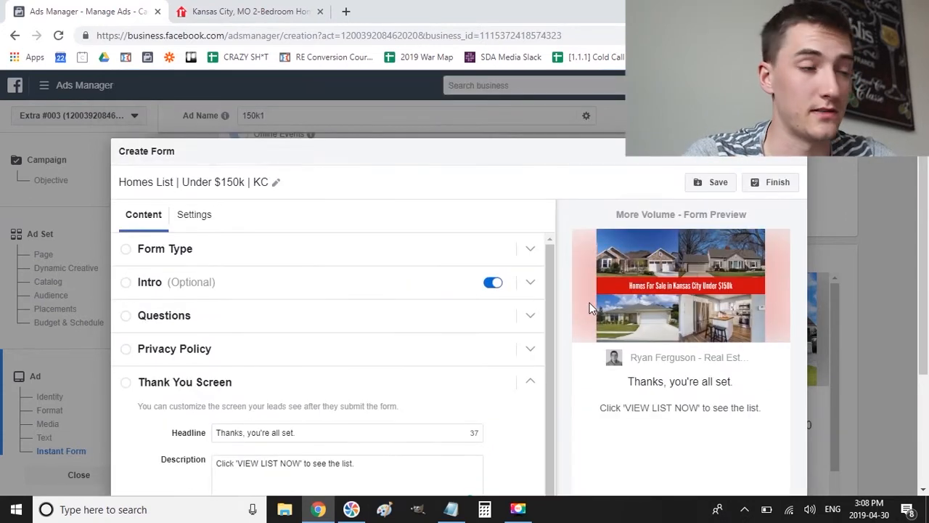
{"action": "left_click", "coordinate": [722, 187]}
{"action": "left_click", "coordinate": [768, 187]}
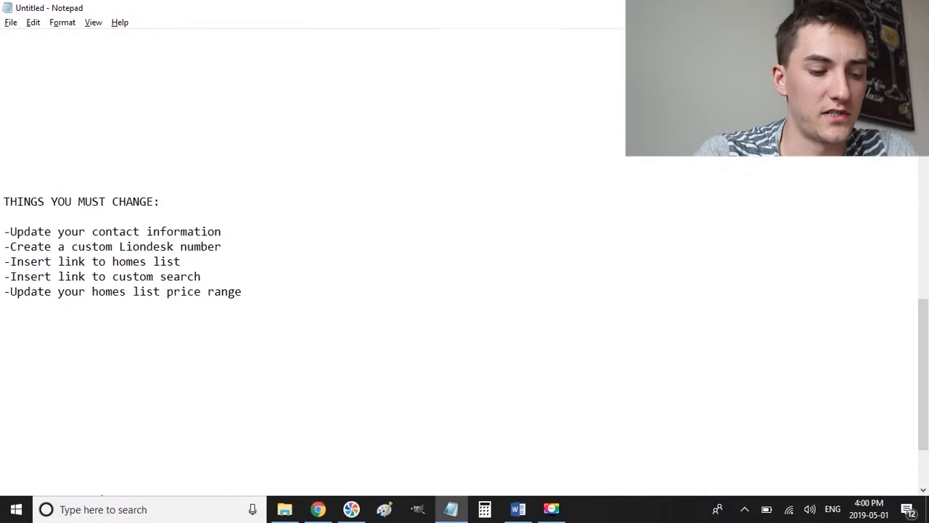
- Review the "THINGS YOU MUST CHANGE" list in Notepad and highlight the item about updating contact information
{"action": "left_click_drag", "start_coordinate": [5, 201], "coordinate": [186, 213]}
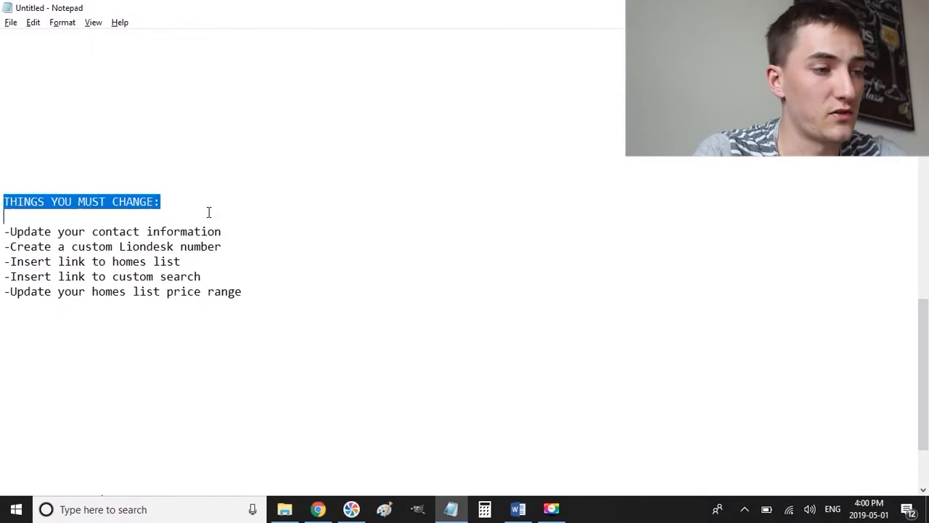
{"action": "left_click", "coordinate": [53, 232]}
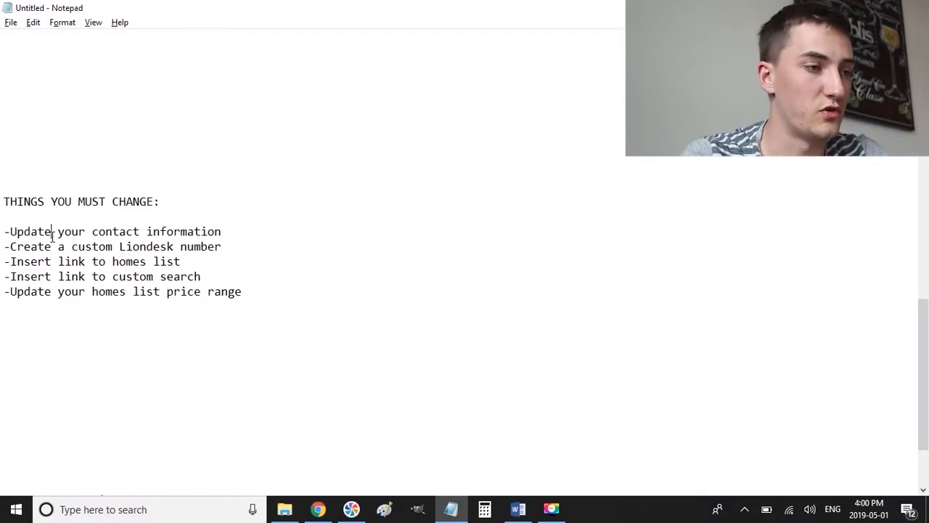
{"action": "double_click", "coordinate": [103, 232]}
{"action": "left_click", "coordinate": [103, 233]}
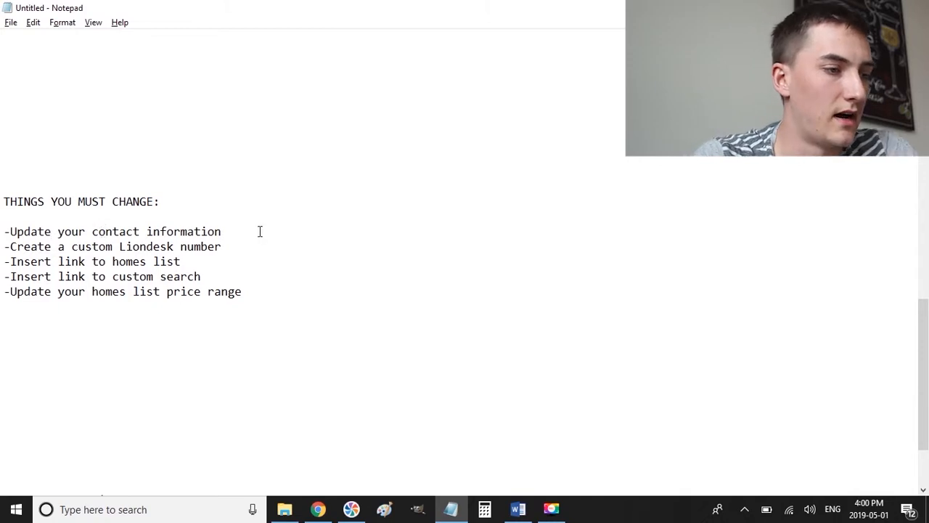
{"action": "left_click_drag", "start_coordinate": [252, 232], "coordinate": [2, 232]}
- Switch to LionDesk and open the user's profile settings
{"action": "key", "text": "alt+Tab"}
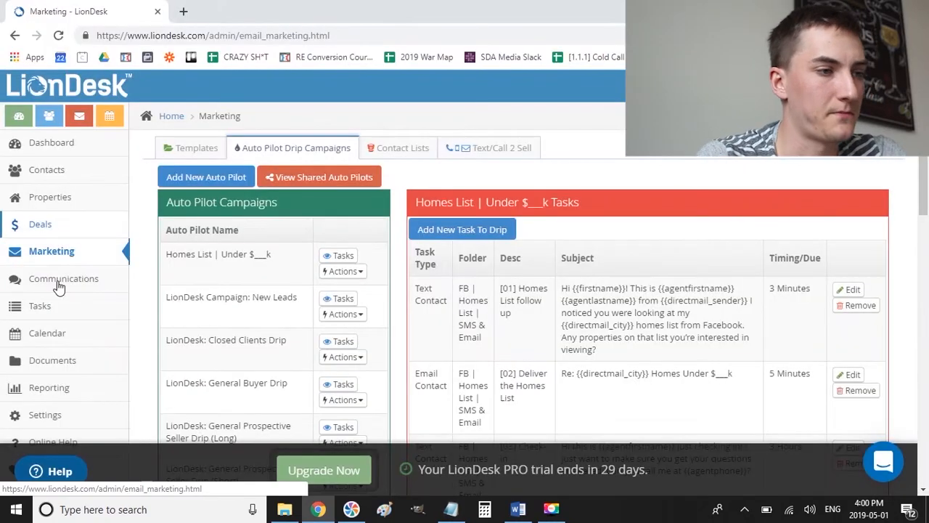
{"action": "scroll", "coordinate": [58, 337], "scroll_direction": "down", "scroll_amount": 2}
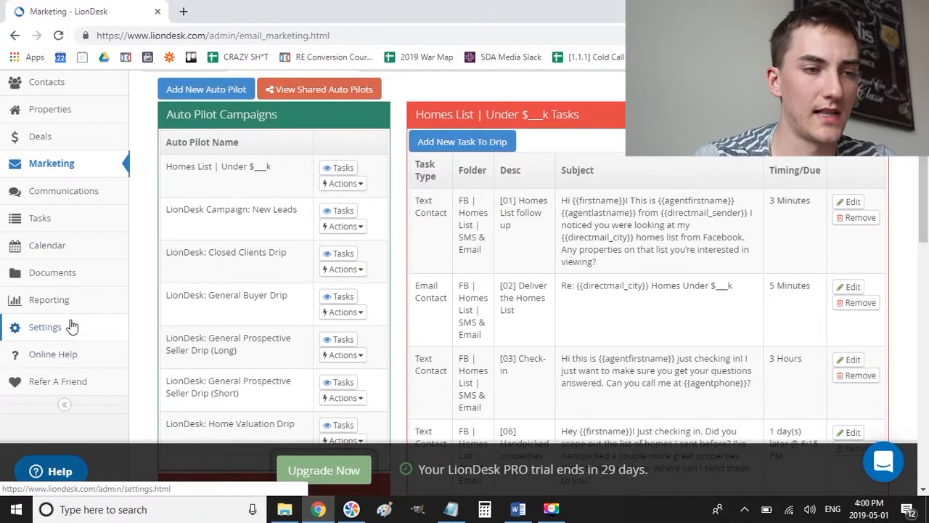
{"action": "scroll", "coordinate": [708, 255], "scroll_direction": "up", "scroll_amount": 2}
{"action": "left_click", "coordinate": [857, 86]}
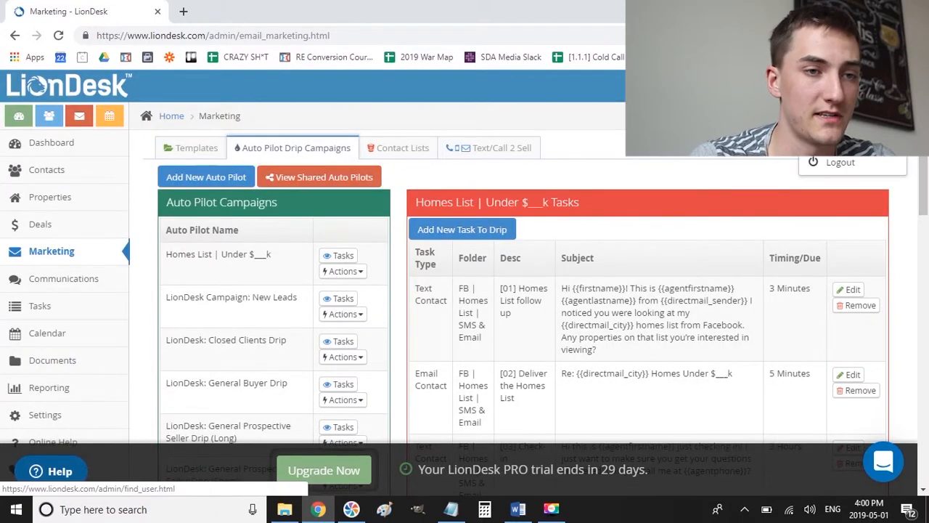
{"action": "left_click", "coordinate": [842, 135]}
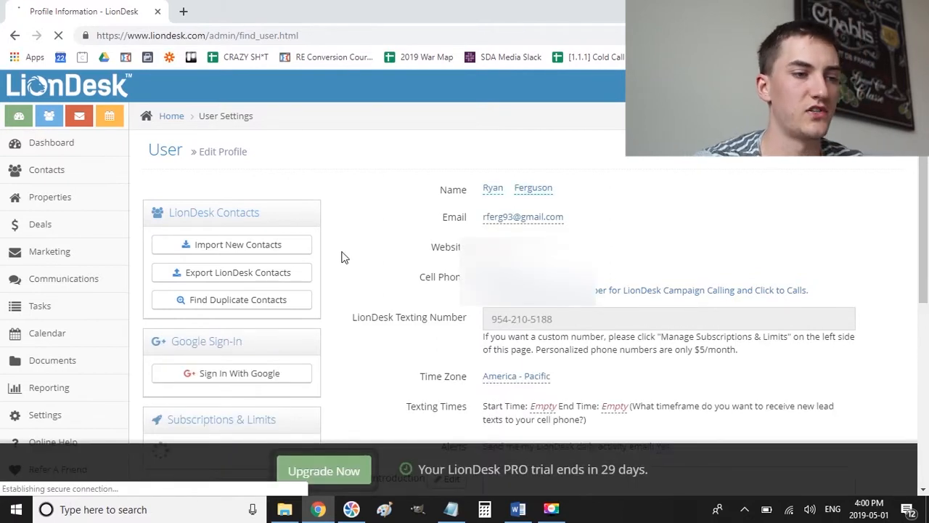
- Review the profile's name, email, cell phone, time zone and texting times fields
{"action": "left_click_drag", "start_coordinate": [448, 190], "coordinate": [570, 191]}
{"action": "left_click_drag", "start_coordinate": [430, 221], "coordinate": [448, 223]}
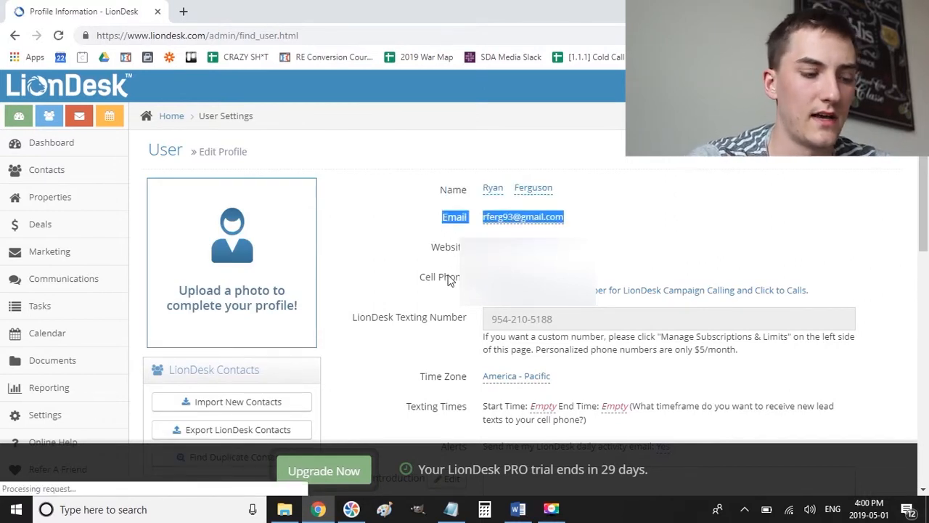
{"action": "left_click_drag", "start_coordinate": [449, 278], "coordinate": [368, 275]}
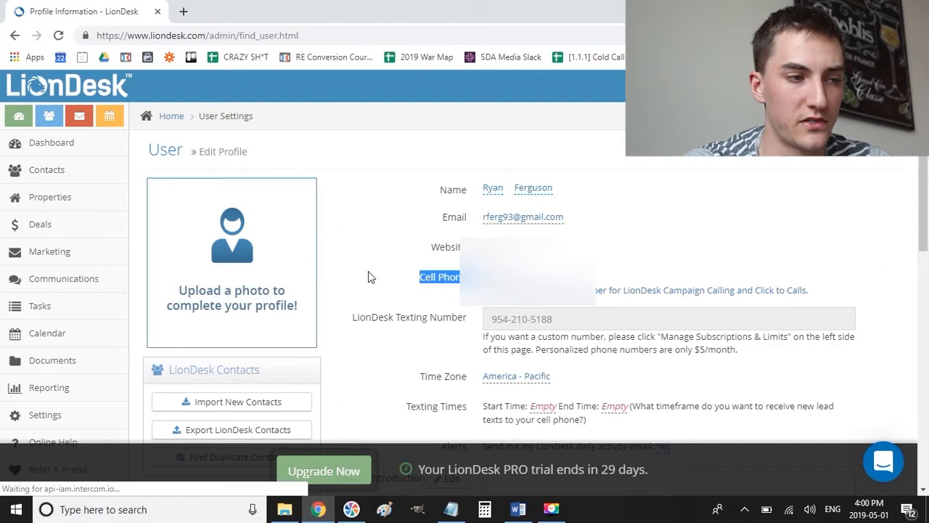
{"action": "scroll", "coordinate": [368, 272], "scroll_direction": "down", "scroll_amount": 3}
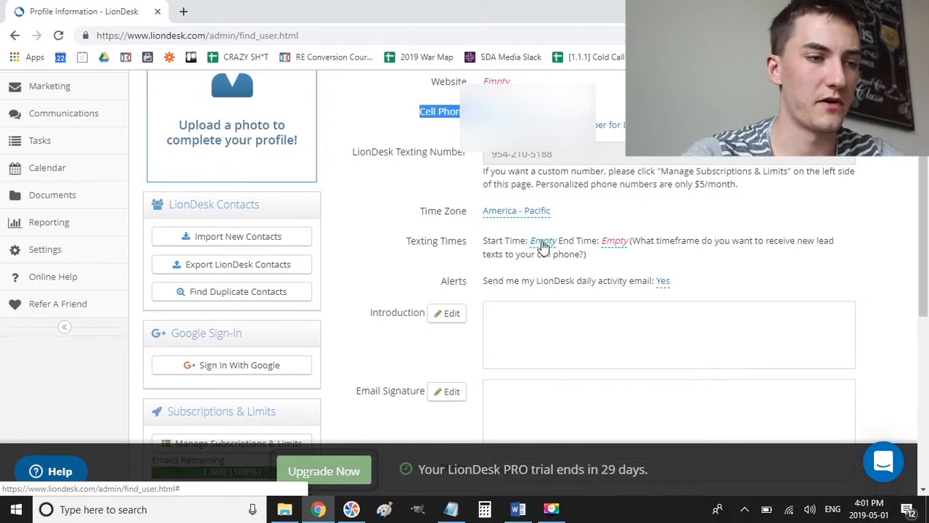
{"action": "triple_click", "coordinate": [452, 214]}
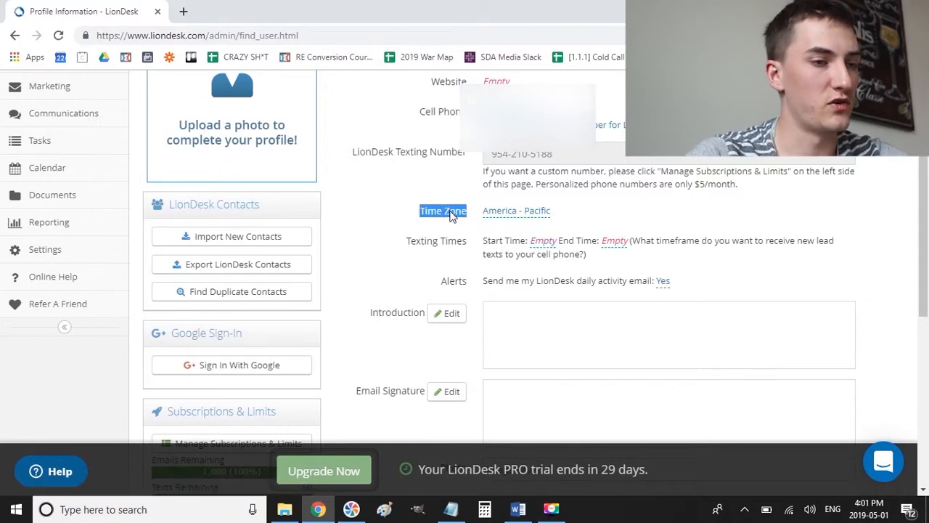
{"action": "triple_click", "coordinate": [448, 248]}
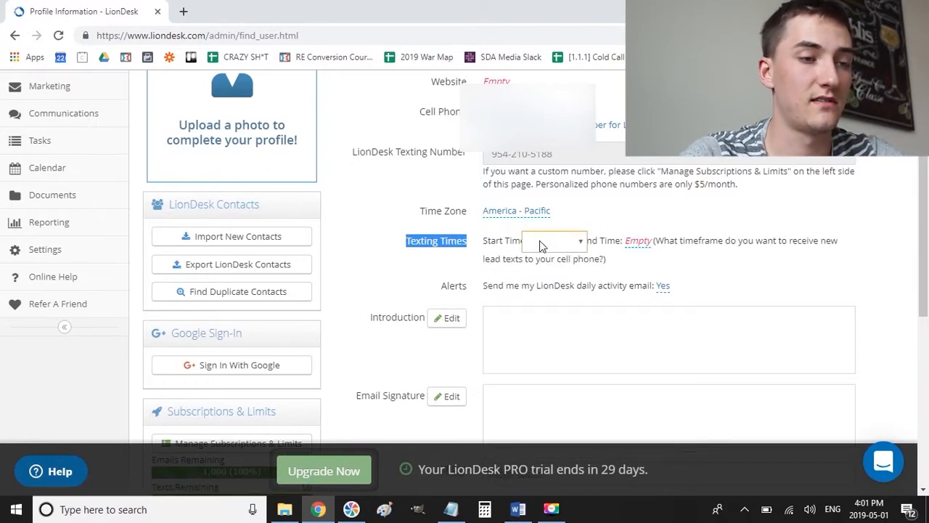
- Set the profile's texting times to start at 12:00 am and end at 11:30 pm
{"action": "left_click", "coordinate": [540, 241]}
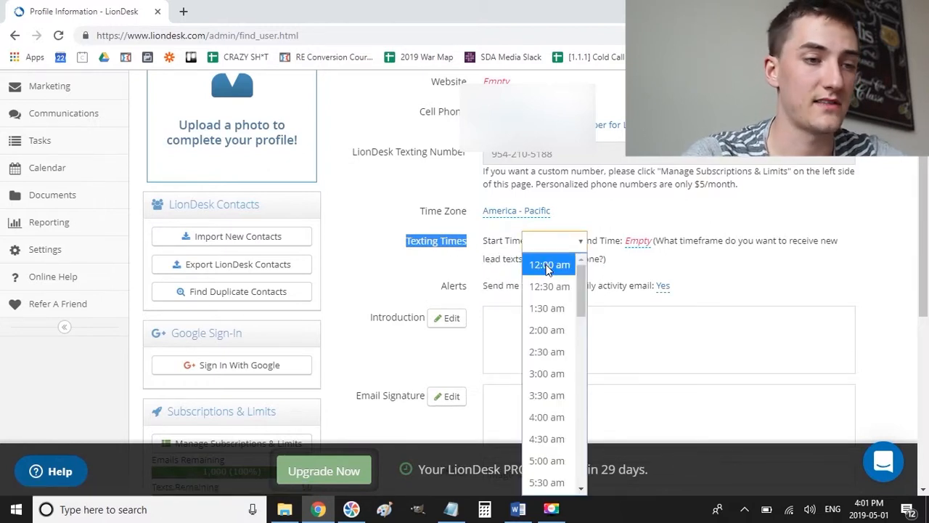
{"action": "left_click", "coordinate": [548, 265]}
{"action": "left_click", "coordinate": [617, 242]}
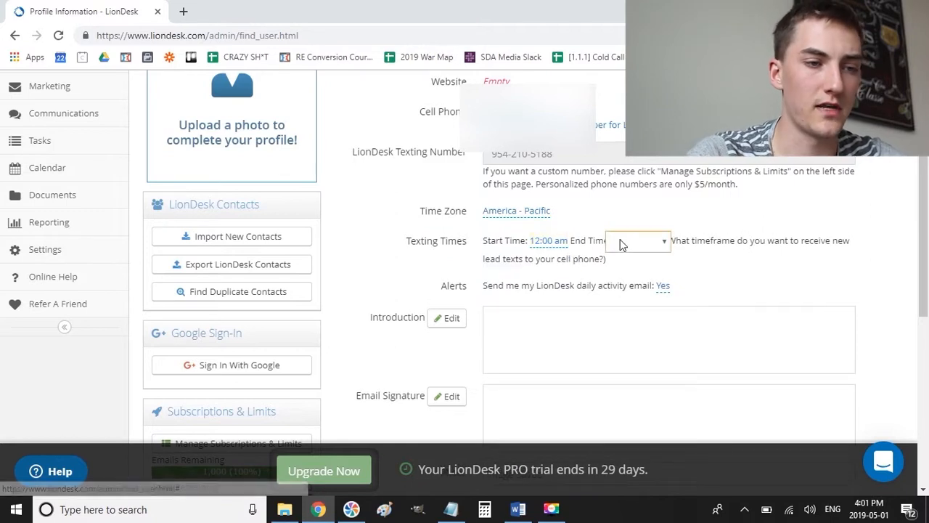
{"action": "left_click", "coordinate": [621, 243]}
{"action": "scroll", "coordinate": [641, 306], "scroll_direction": "down", "scroll_amount": 2}
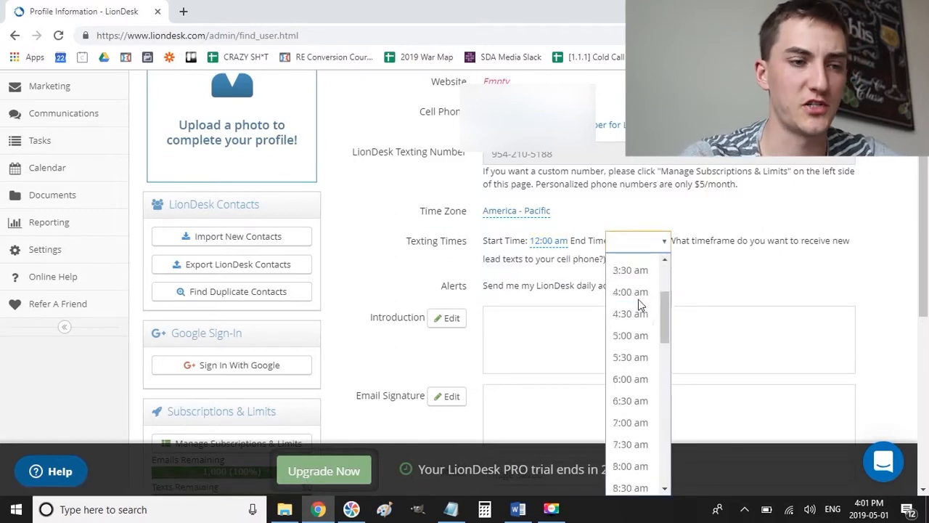
{"action": "scroll", "coordinate": [640, 306], "scroll_direction": "down", "scroll_amount": 10}
{"action": "left_click", "coordinate": [633, 485]}
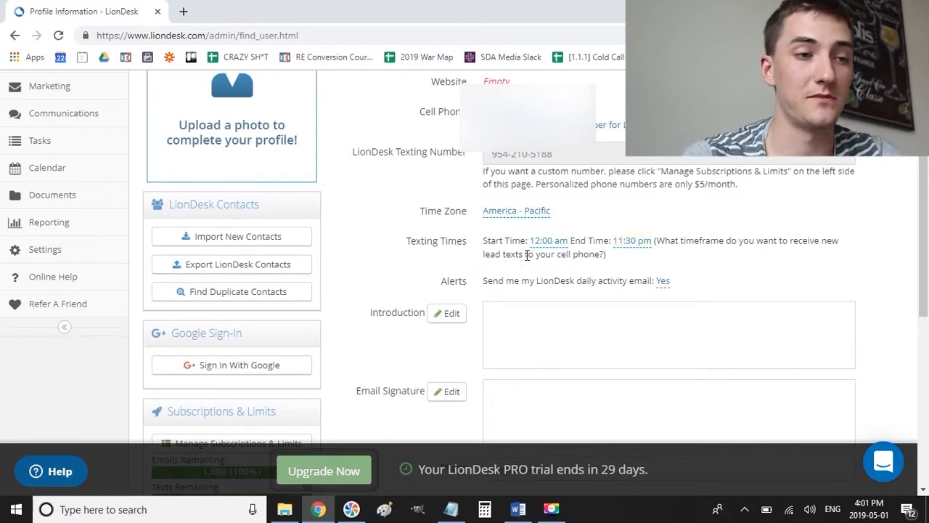
- Check the texting times and the remaining profile fields, and return to the Notepad checklist
{"action": "left_click_drag", "start_coordinate": [495, 240], "coordinate": [699, 244]}
{"action": "left_click", "coordinate": [682, 263]}
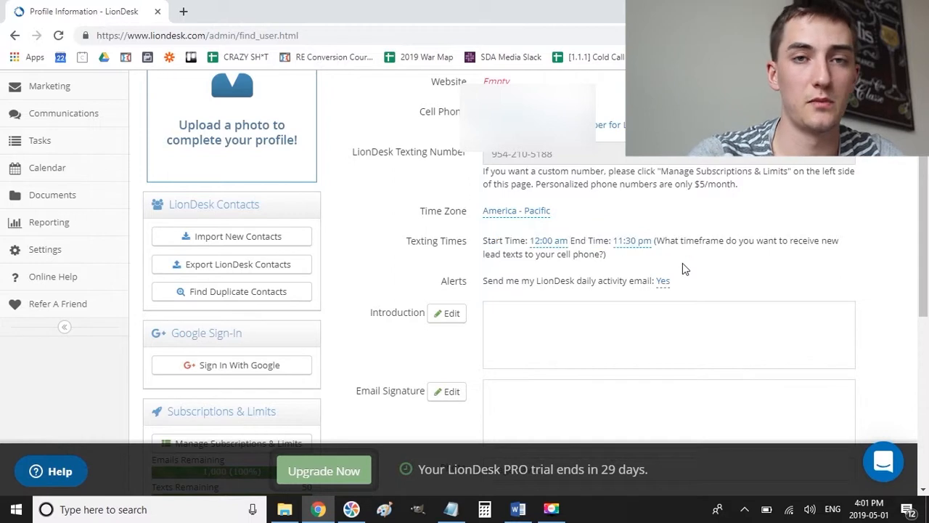
{"action": "scroll", "coordinate": [562, 276], "scroll_direction": "down", "scroll_amount": 2}
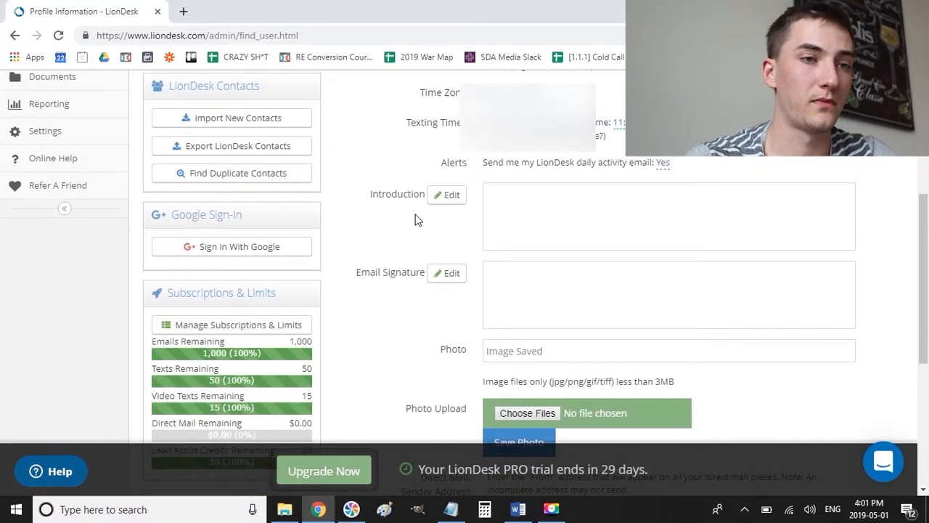
{"action": "key", "text": "alt+Tab"}
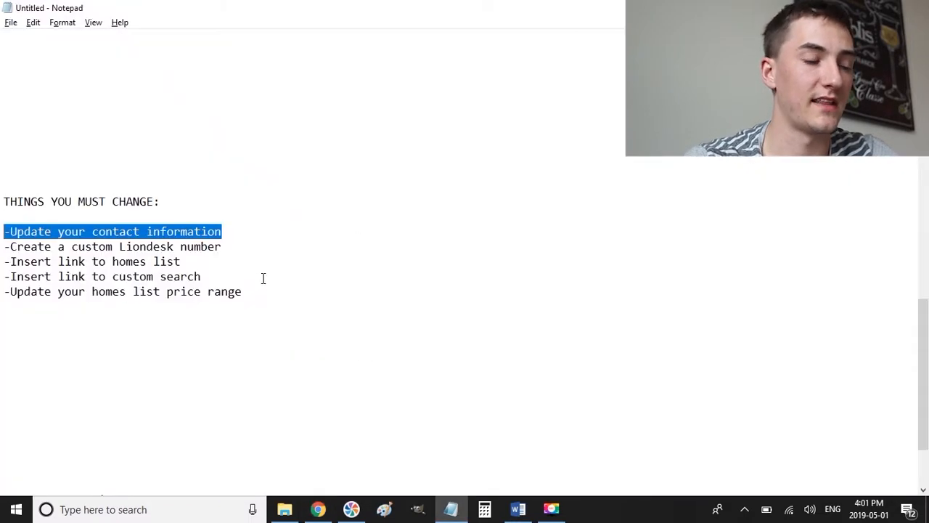
- Add the line "-Add texting times" to the Notepad checklist below the contact information item
{"action": "left_click", "coordinate": [227, 235]}
{"action": "key", "text": "Return"}
{"action": "type", "text": "-"}
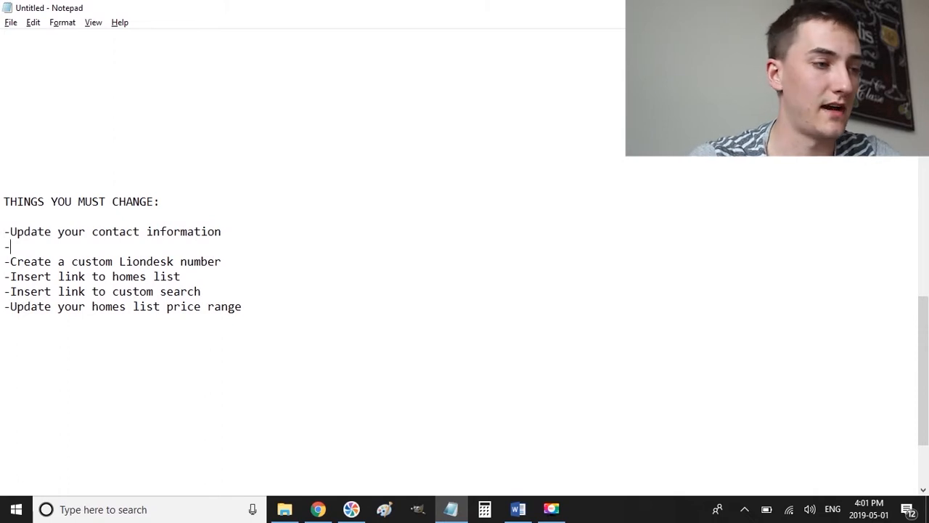
{"action": "type", "text": "Add texting times"}
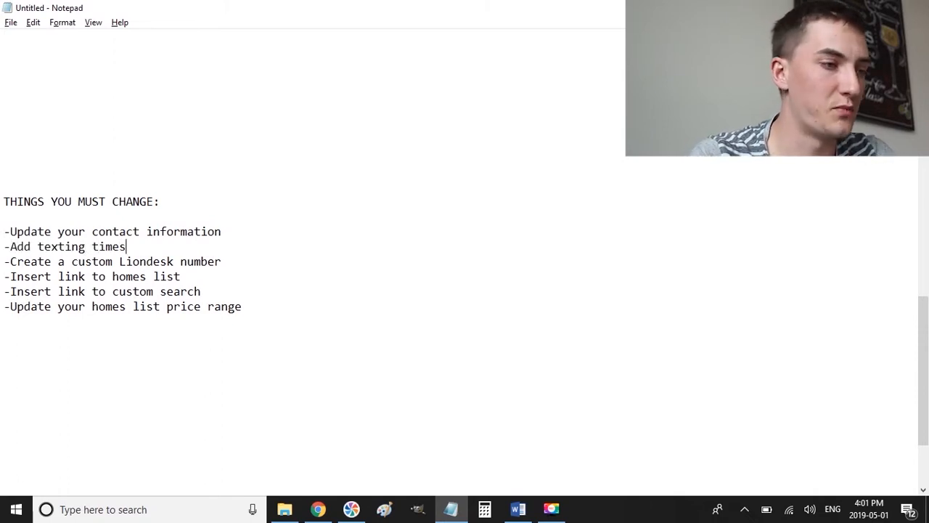
- Switch to LionDesk and review the profile's texting times, email signature, photo upload and direct mail sender address
{"action": "key", "text": "alt+Tab"}
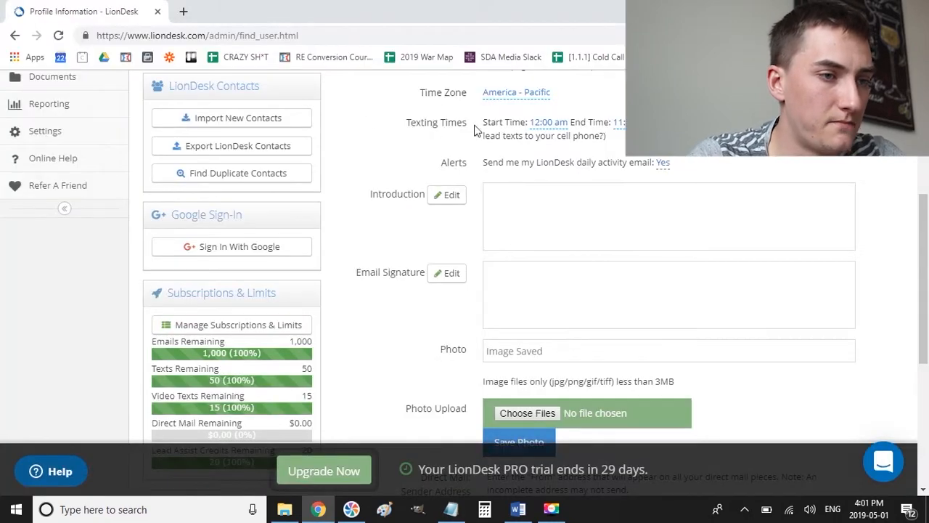
{"action": "left_click_drag", "start_coordinate": [466, 130], "coordinate": [411, 122]}
{"action": "left_click", "coordinate": [451, 145]}
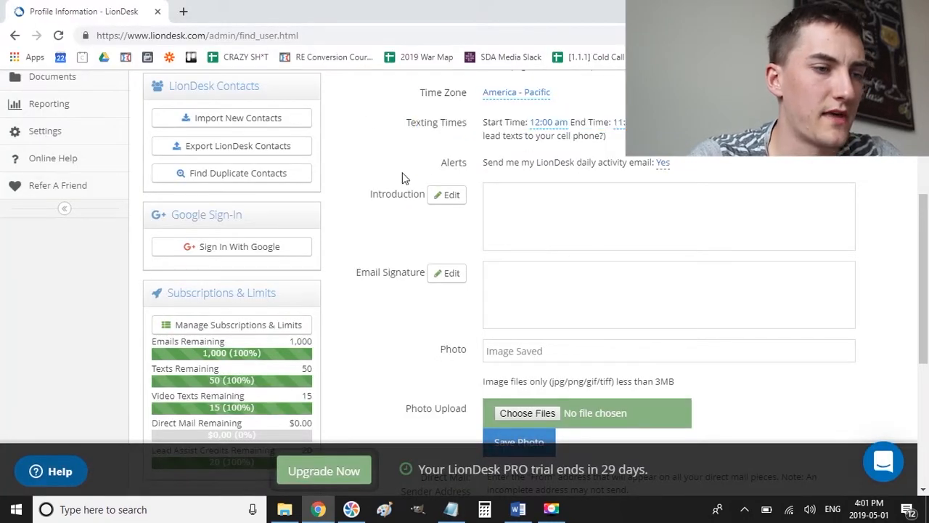
{"action": "scroll", "coordinate": [403, 178], "scroll_direction": "down", "scroll_amount": 3}
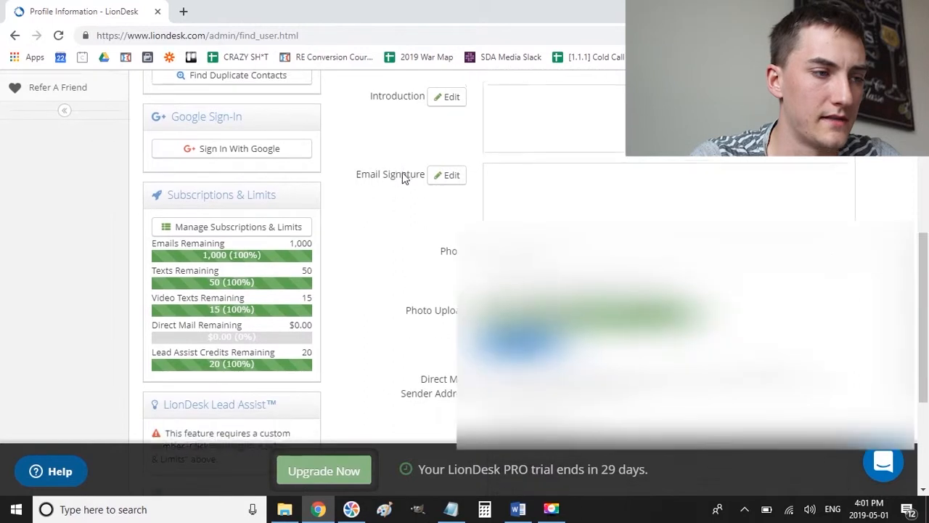
{"action": "triple_click", "coordinate": [392, 169]}
{"action": "left_click", "coordinate": [394, 202]}
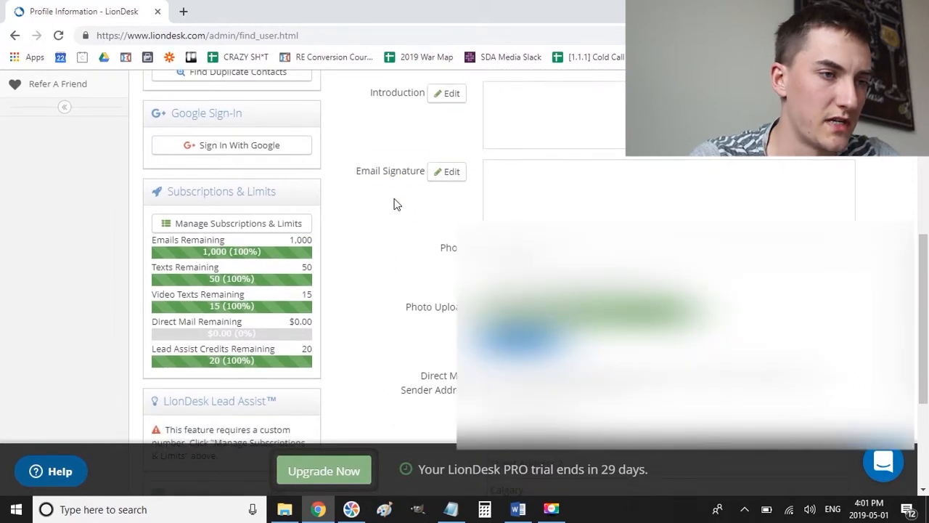
{"action": "scroll", "coordinate": [398, 204], "scroll_direction": "down", "scroll_amount": 1}
{"action": "scroll", "coordinate": [396, 204], "scroll_direction": "down", "scroll_amount": 3}
{"action": "scroll", "coordinate": [396, 204], "scroll_direction": "down", "scroll_amount": 2}
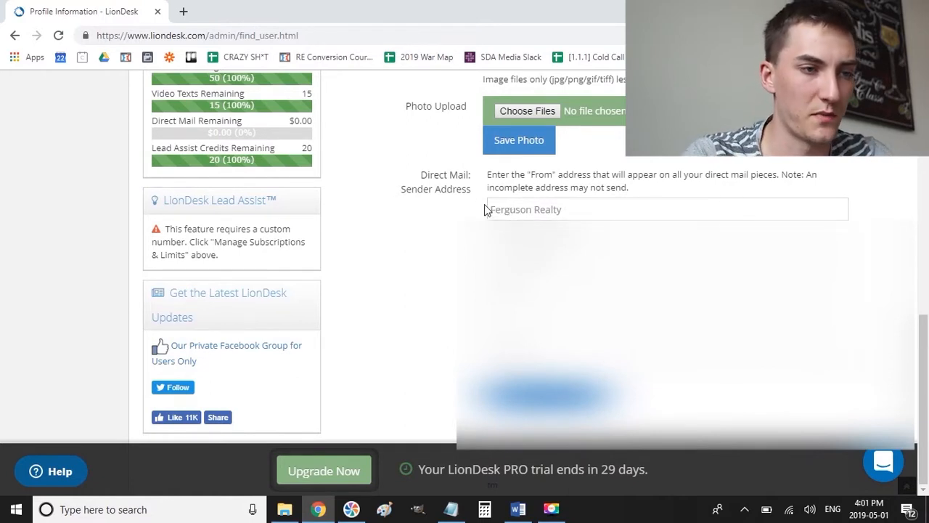
{"action": "left_click_drag", "start_coordinate": [408, 171], "coordinate": [589, 197]}
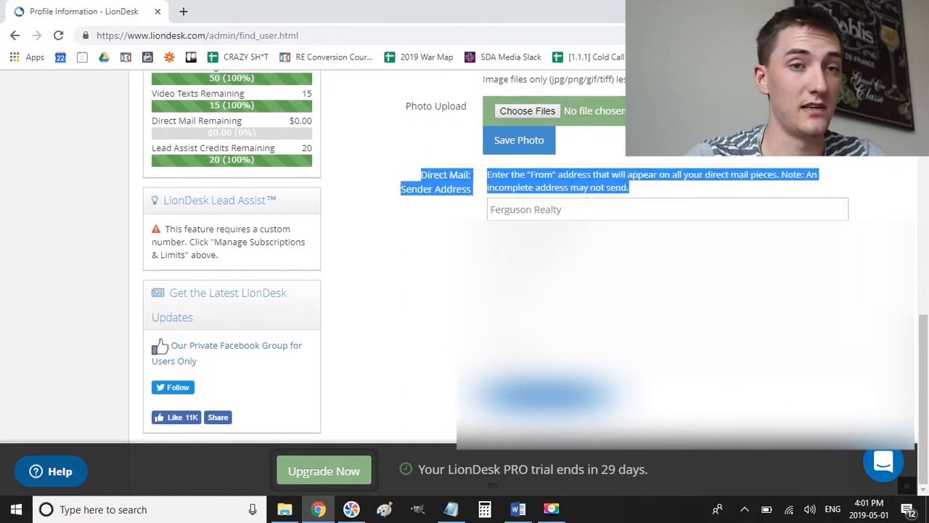
- Add the line "-Update direct mail address" to the Notepad checklist and return to the LionDesk profile
{"action": "key", "text": "alt+Tab"}
{"action": "key", "text": "Return"}
{"action": "type", "text": "-Update direct mail address"}
{"action": "key", "text": "alt+Tab"}
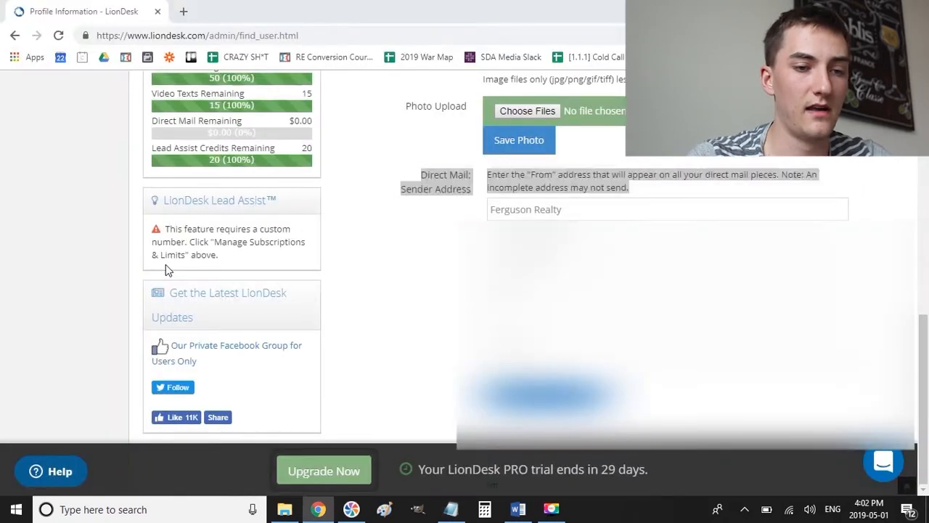
- Review the direct mail sender address section and the note about custom texting numbers in the profile
{"action": "left_click", "coordinate": [426, 246]}
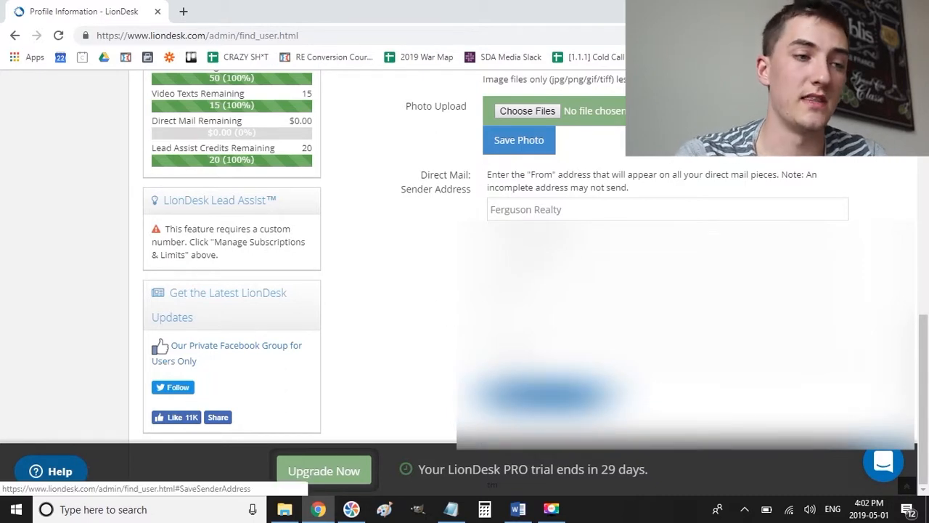
{"action": "scroll", "coordinate": [438, 276], "scroll_direction": "up", "scroll_amount": 6}
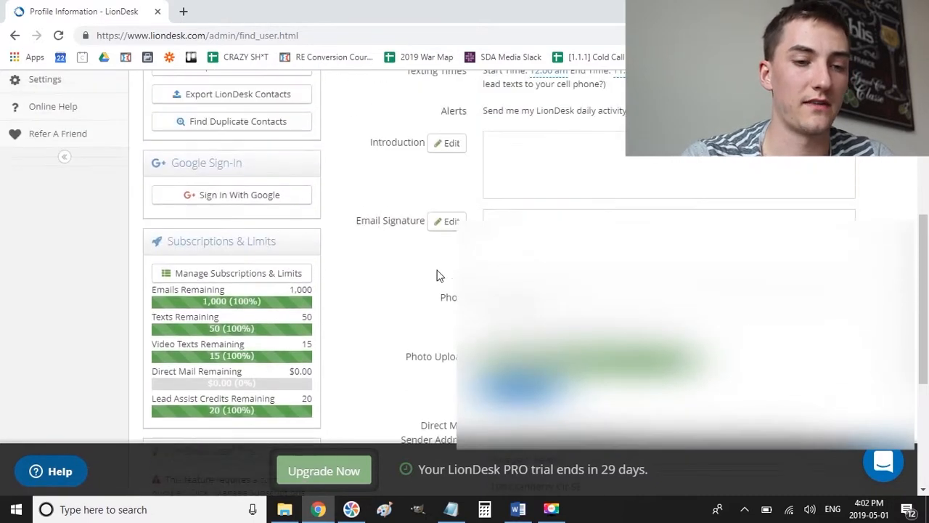
{"action": "scroll", "coordinate": [438, 276], "scroll_direction": "down", "scroll_amount": 3}
{"action": "scroll", "coordinate": [440, 276], "scroll_direction": "down", "scroll_amount": 1}
{"action": "scroll", "coordinate": [443, 276], "scroll_direction": "up", "scroll_amount": 4}
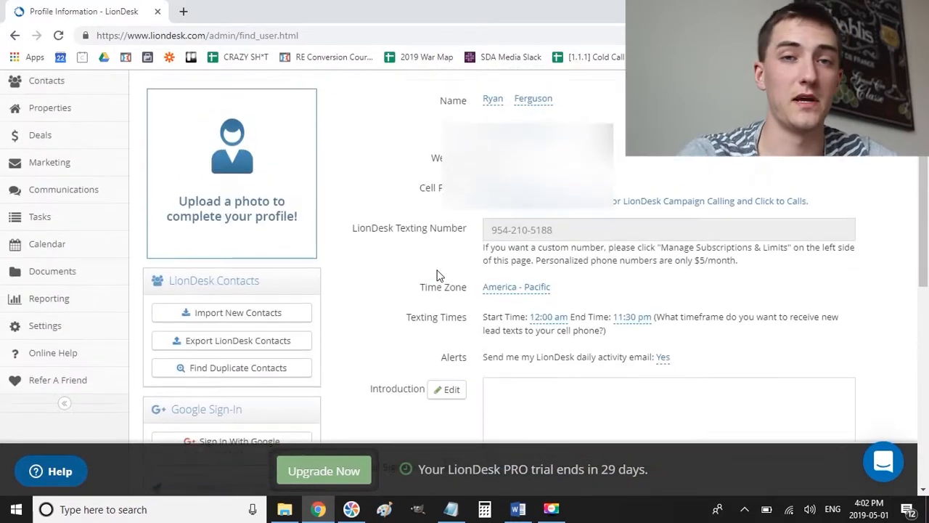
{"action": "triple_click", "coordinate": [548, 263]}
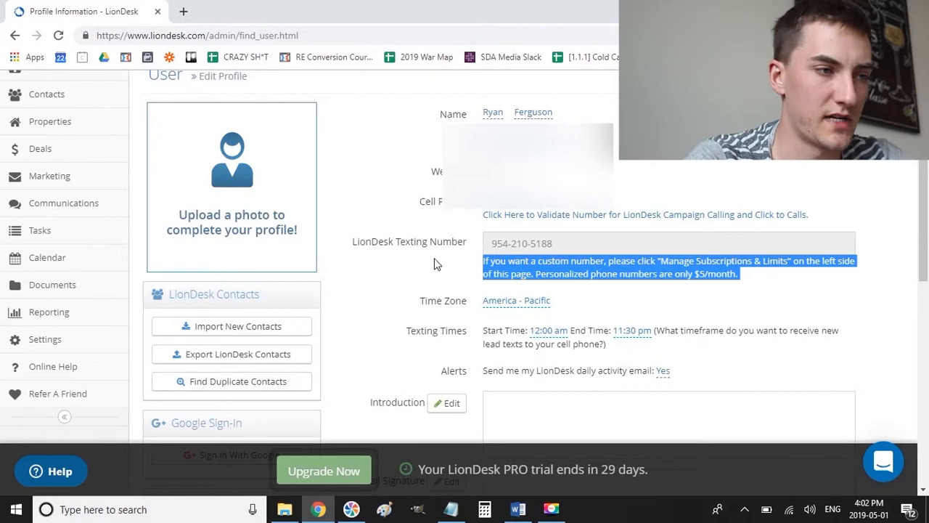
- Open subscription management, examine the plan prices including the Monthly Pro Subscription, and close the upgrade offer
{"action": "scroll", "coordinate": [305, 284], "scroll_direction": "down", "scroll_amount": 3}
{"action": "left_click", "coordinate": [270, 283]}
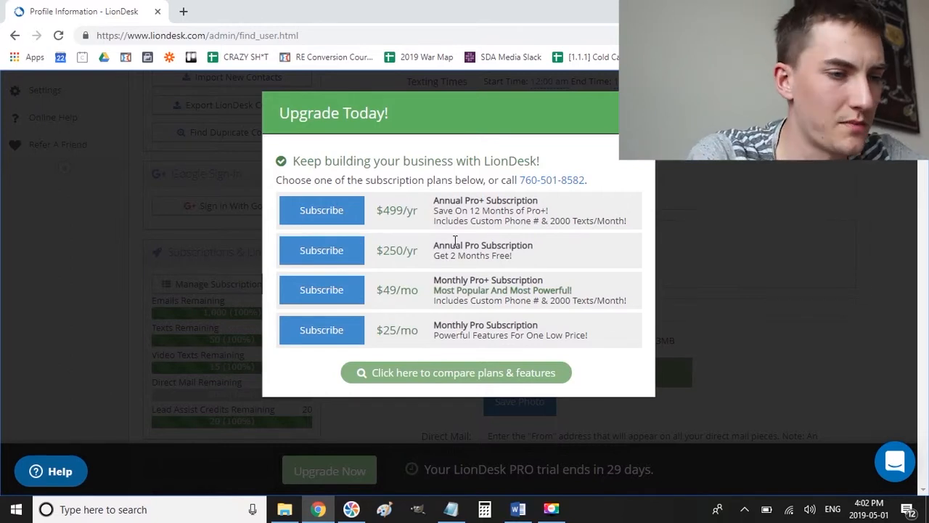
{"action": "left_click_drag", "start_coordinate": [564, 335], "coordinate": [374, 328]}
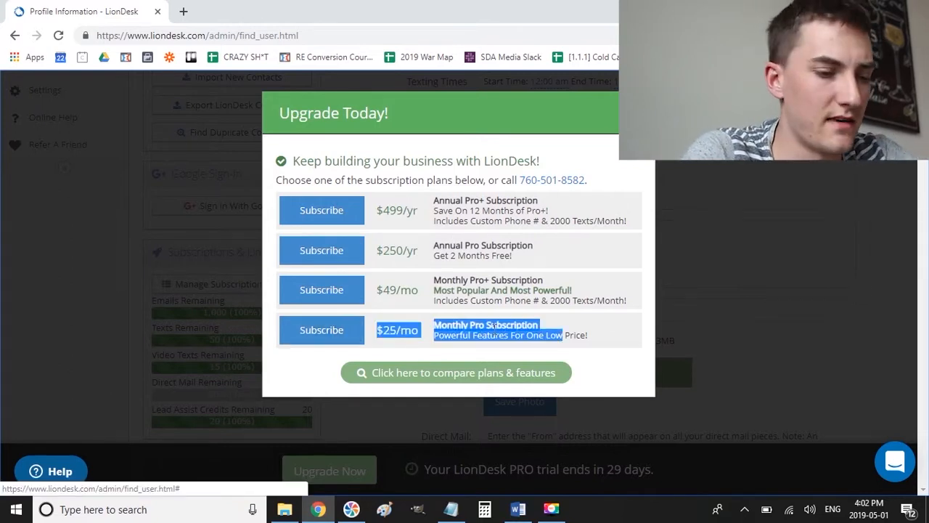
{"action": "left_click", "coordinate": [498, 333]}
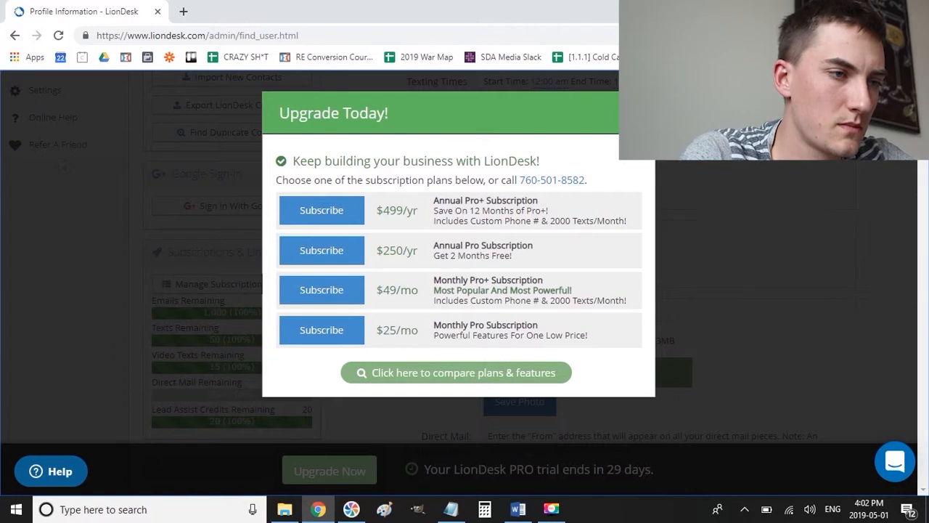
{"action": "left_click", "coordinate": [68, 145]}
{"action": "scroll", "coordinate": [68, 148], "scroll_direction": "up", "scroll_amount": 5}
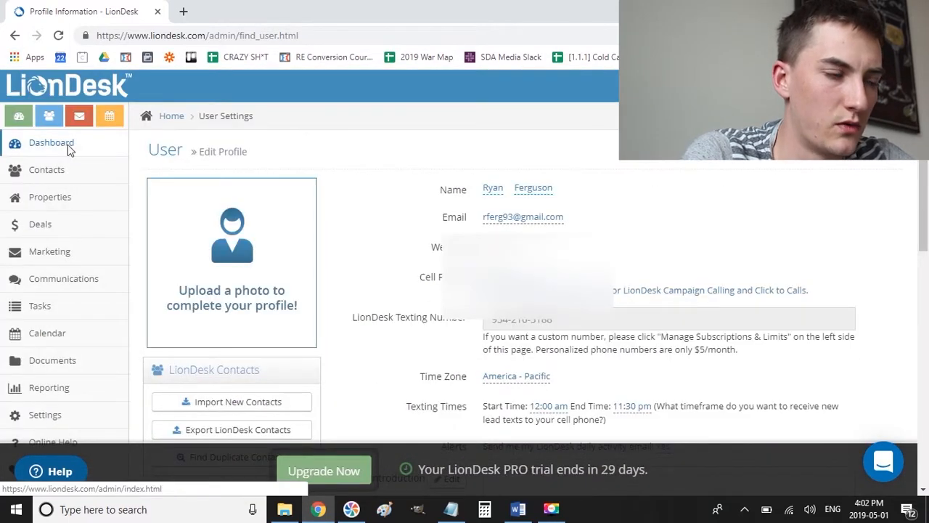
- Check the Notepad checklist, return to LionDesk, and open the auto pilot drip campaigns in the marketing section
{"action": "key", "text": "alt+Tab"}
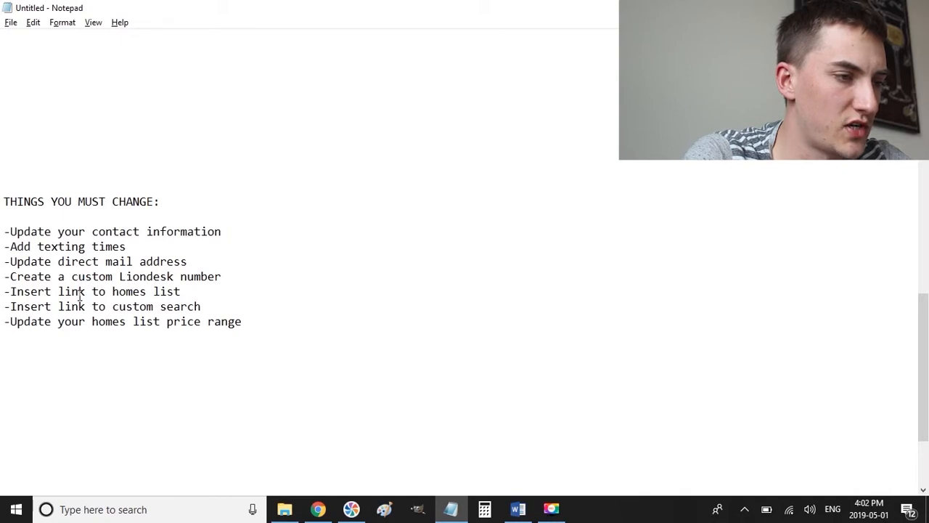
{"action": "key", "text": "alt+Tab"}
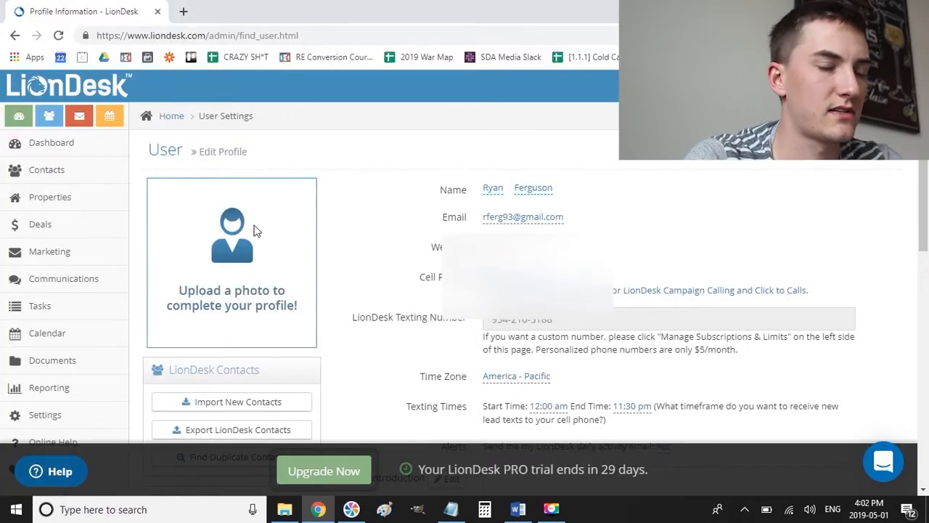
{"action": "left_click", "coordinate": [57, 262]}
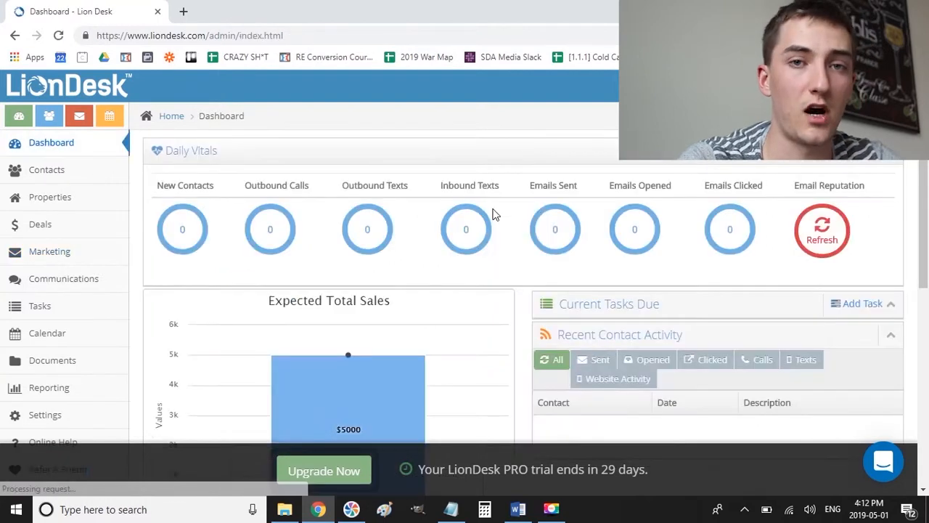
{"action": "left_click", "coordinate": [52, 261]}
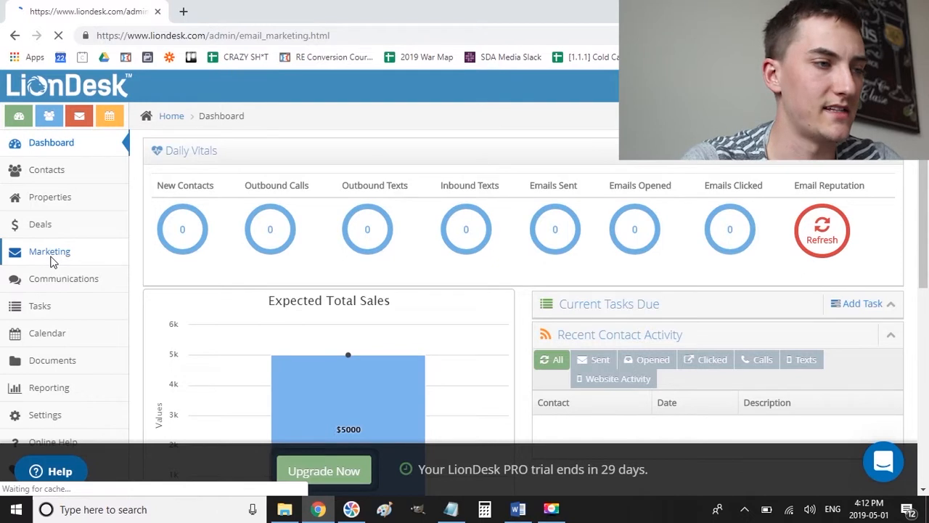
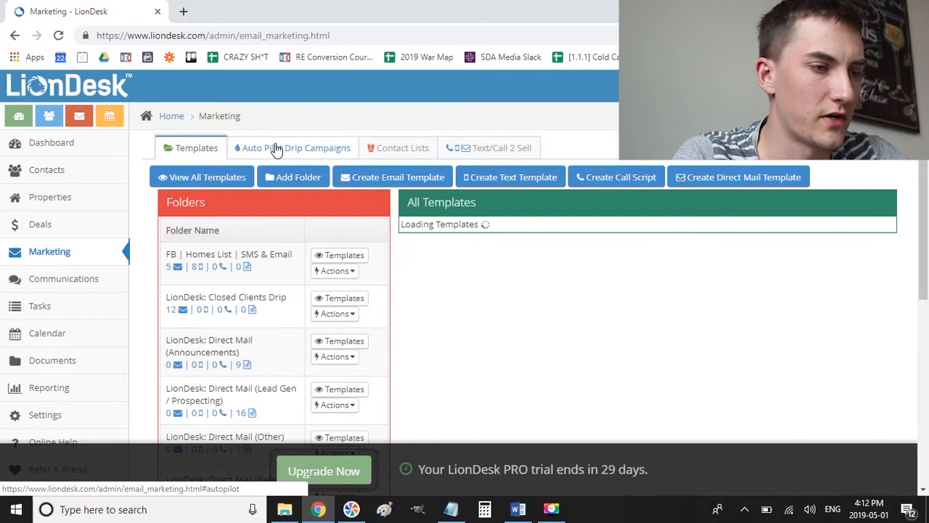
{"action": "left_click", "coordinate": [276, 149]}
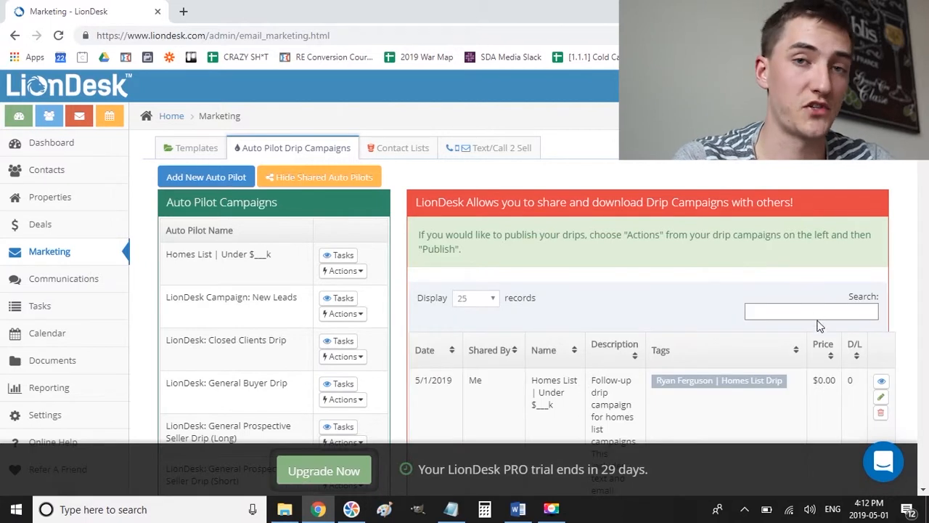
- Search the shared drip campaigns by the author's full name and examine the matching homes list campaign
{"action": "left_click", "coordinate": [816, 313]}
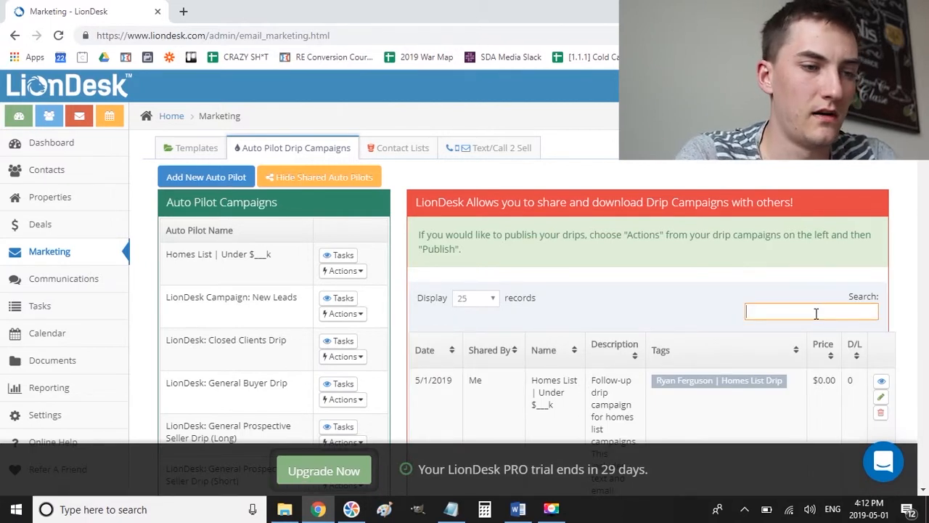
{"action": "type", "text": "ryan ferguson"}
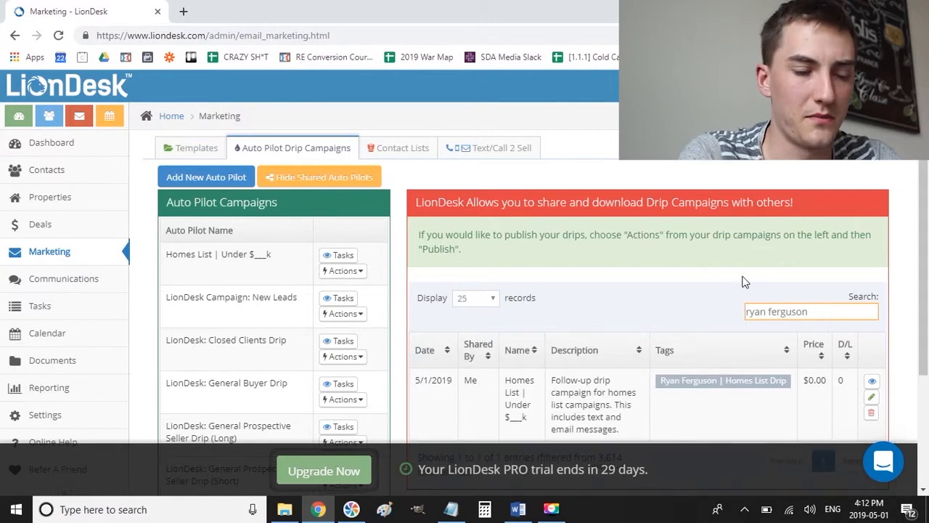
{"action": "scroll", "coordinate": [742, 282], "scroll_direction": "down", "scroll_amount": 2}
{"action": "left_click_drag", "start_coordinate": [642, 272], "coordinate": [440, 227]}
{"action": "left_click", "coordinate": [634, 237]}
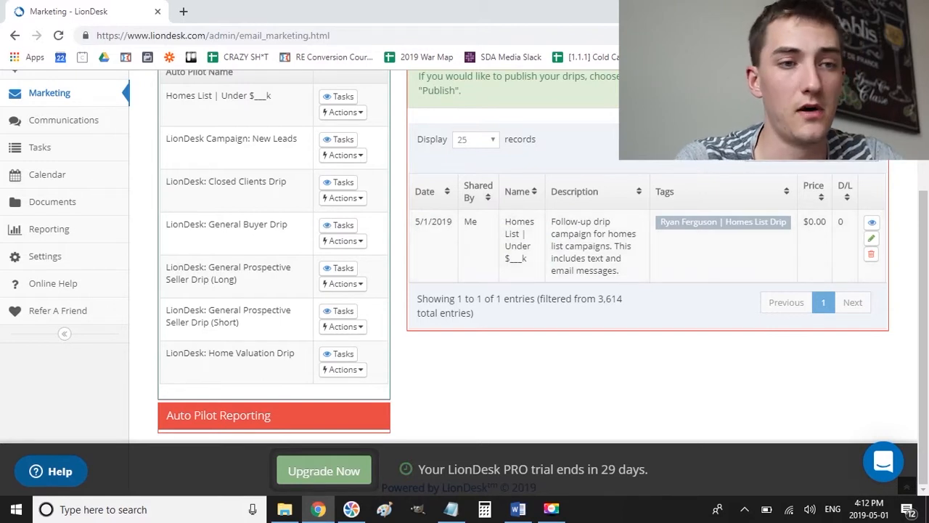
- Clear the shared campaign search and download the "33 Touch Currrent Clients" drip campaign to the auto pilot campaigns
{"action": "key", "text": "BackSpace"}
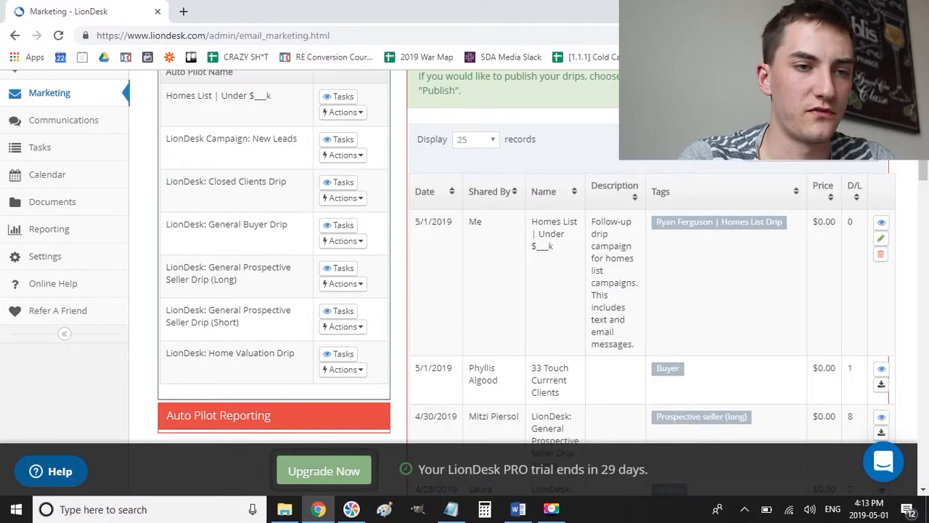
{"action": "left_click", "coordinate": [882, 387]}
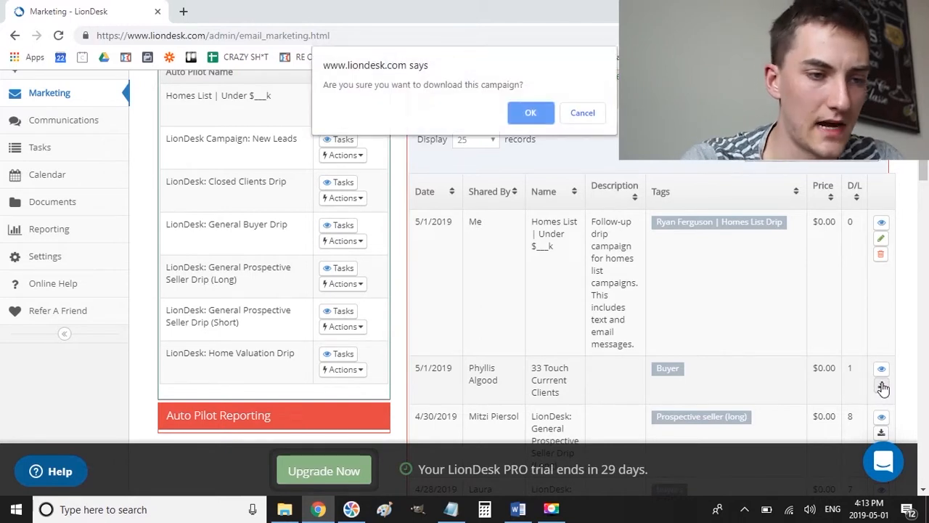
{"action": "left_click", "coordinate": [531, 114]}
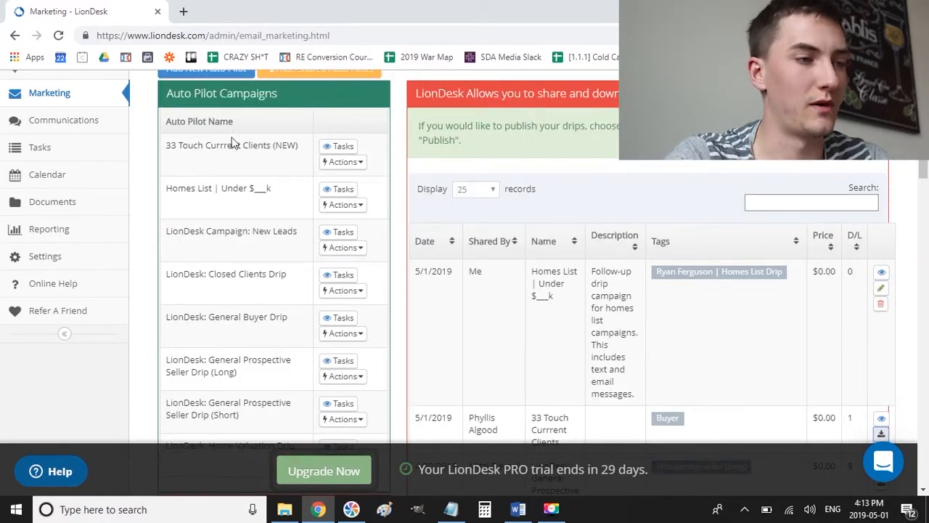
{"action": "triple_click", "coordinate": [190, 149]}
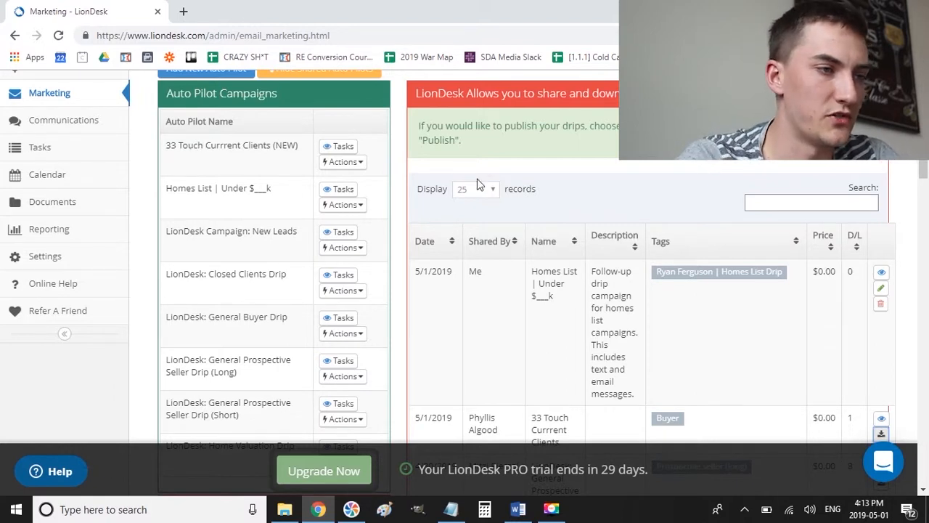
- Open the tasks of the "Homes List | Under $___k" campaign and review its text and email follow-ups
{"action": "scroll", "coordinate": [477, 182], "scroll_direction": "up", "scroll_amount": 2}
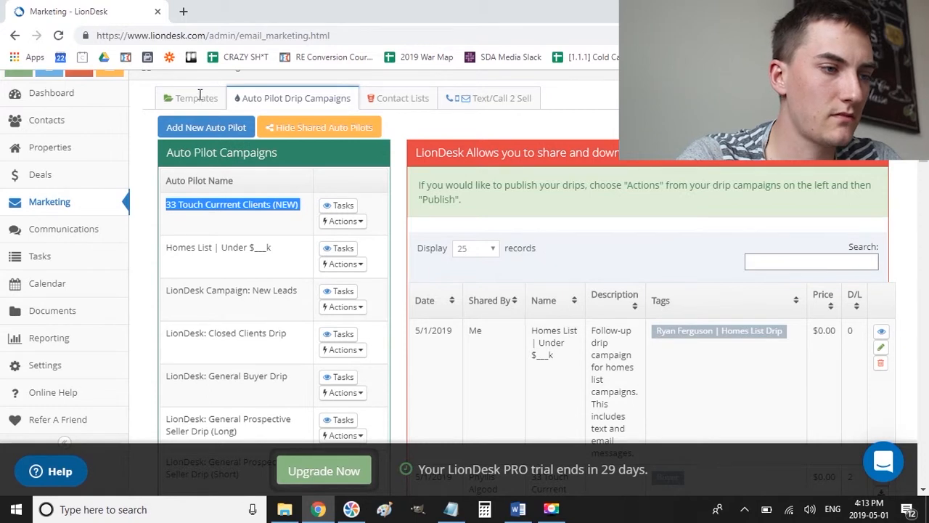
{"action": "left_click", "coordinate": [334, 250]}
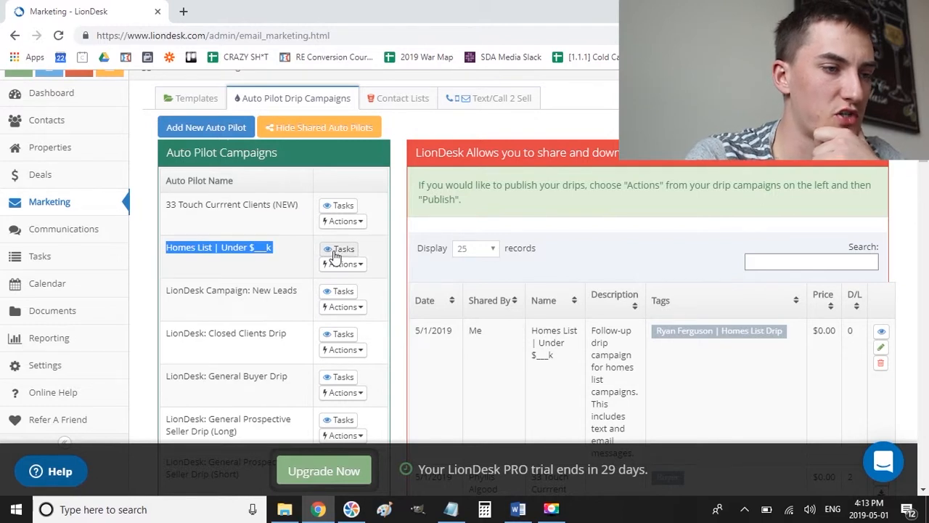
{"action": "scroll", "coordinate": [604, 231], "scroll_direction": "down", "scroll_amount": 1}
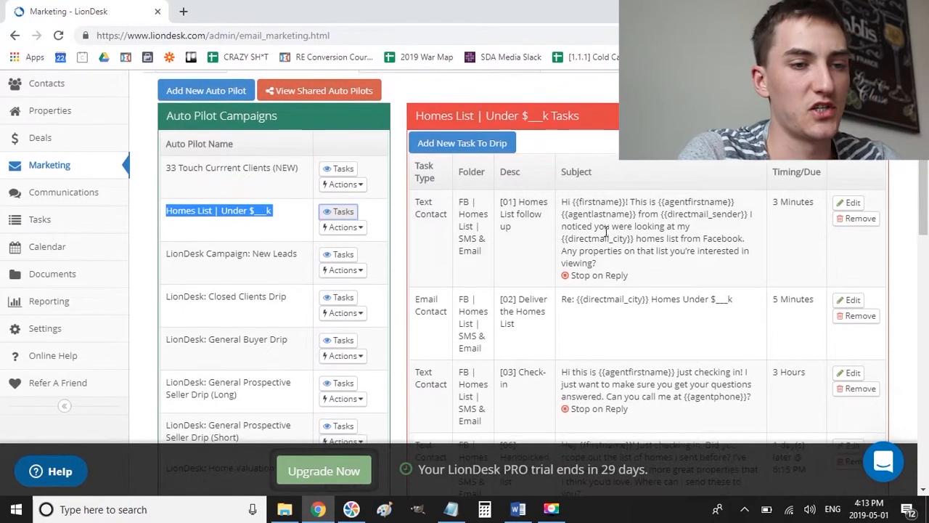
{"action": "scroll", "coordinate": [605, 231], "scroll_direction": "down", "scroll_amount": 1}
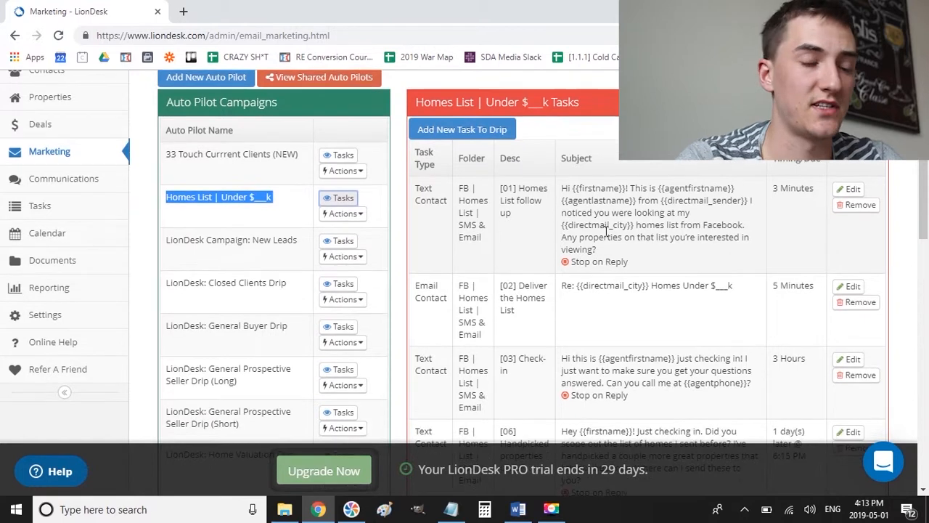
{"action": "scroll", "coordinate": [606, 231], "scroll_direction": "down", "scroll_amount": 1}
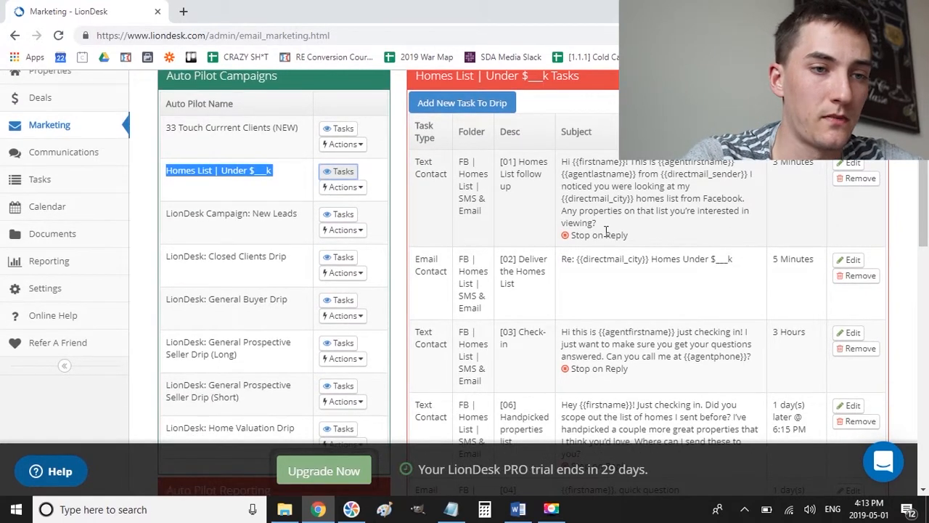
- Check the timing settings of the "[02] Deliver the Homes List" email task, close it unchanged, and look over the remaining tasks
{"action": "scroll", "coordinate": [606, 231], "scroll_direction": "down", "scroll_amount": 3}
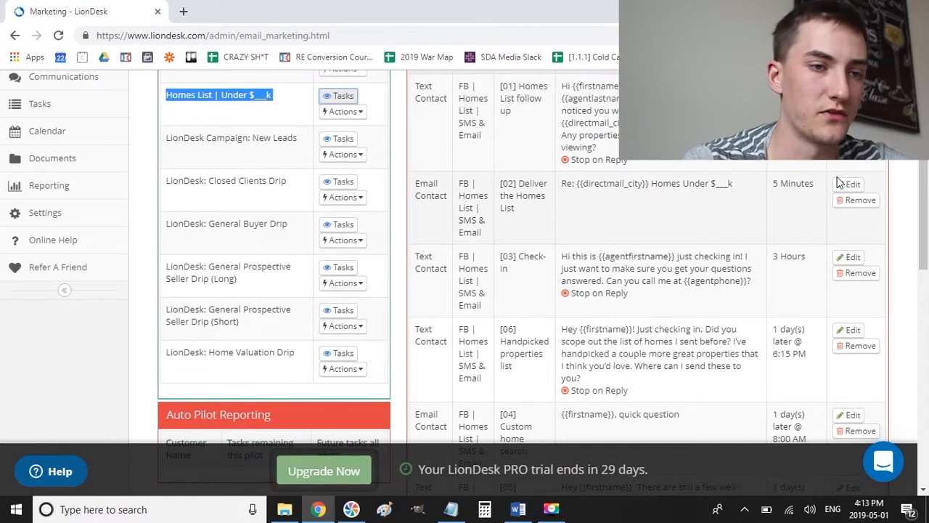
{"action": "left_click", "coordinate": [845, 183]}
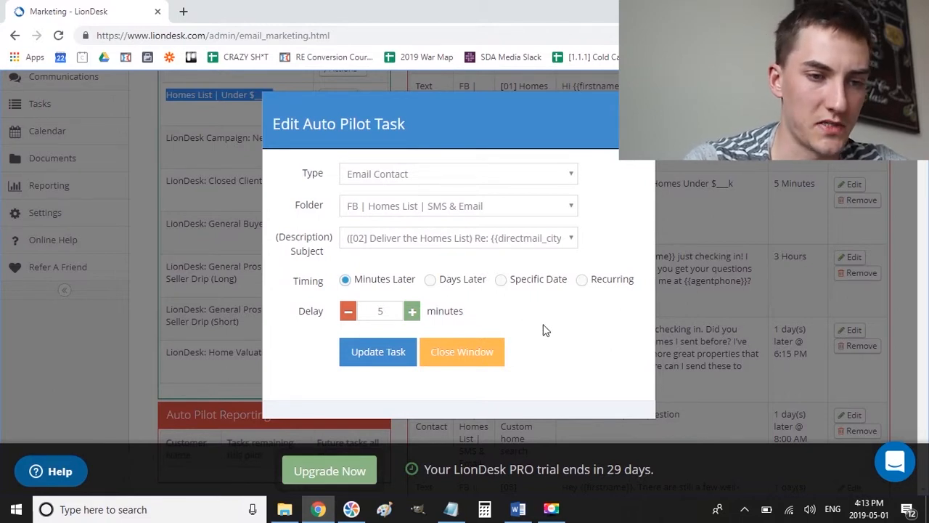
{"action": "left_click", "coordinate": [438, 355]}
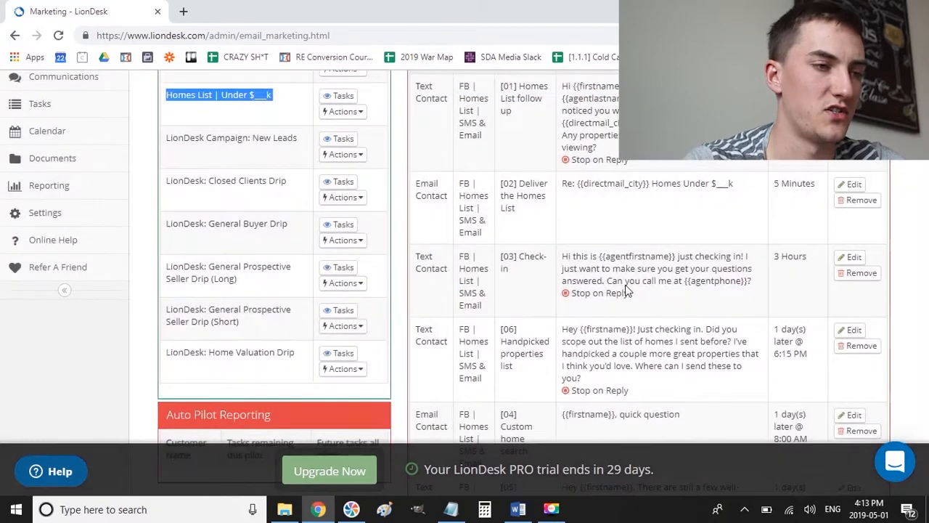
{"action": "scroll", "coordinate": [628, 290], "scroll_direction": "down", "scroll_amount": 8}
{"action": "scroll", "coordinate": [627, 286], "scroll_direction": "up", "scroll_amount": 10}
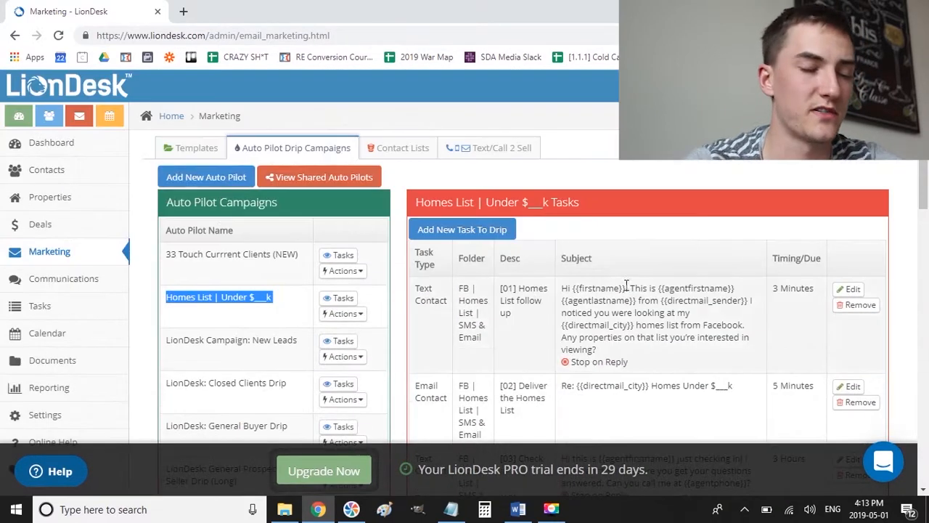
- Open the marketing templates in the "FB | Homes List | SMS & Email" folder and review their text and email content
{"action": "left_click", "coordinate": [192, 149]}
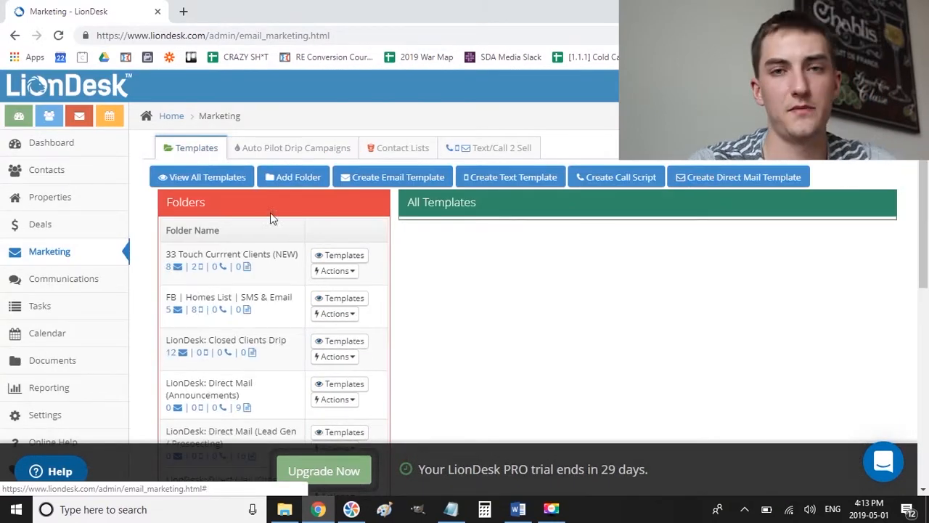
{"action": "triple_click", "coordinate": [249, 299]}
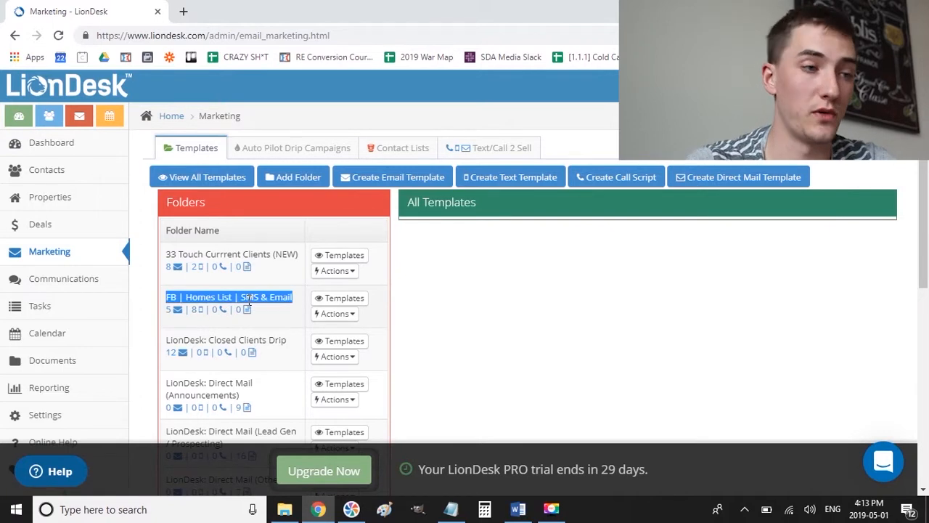
{"action": "left_click", "coordinate": [323, 300]}
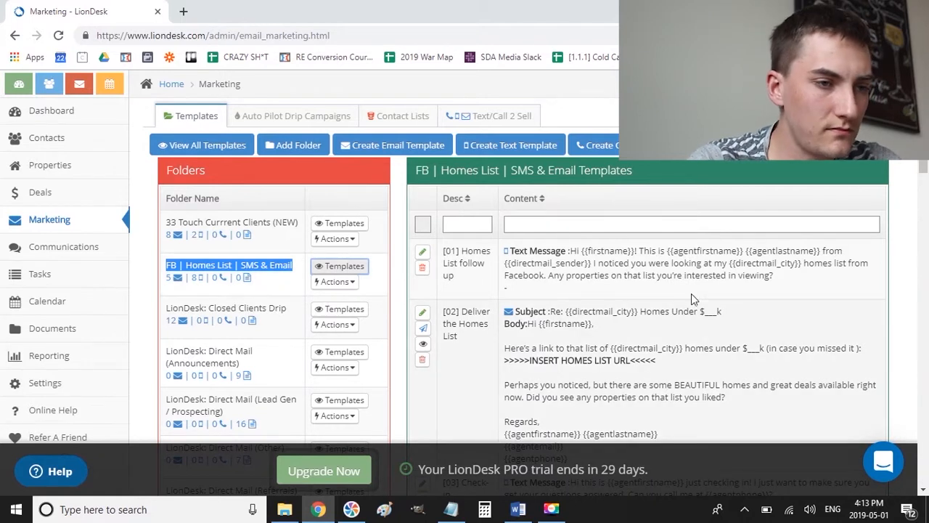
{"action": "scroll", "coordinate": [691, 298], "scroll_direction": "down", "scroll_amount": 1}
{"action": "scroll", "coordinate": [691, 298], "scroll_direction": "down", "scroll_amount": 4}
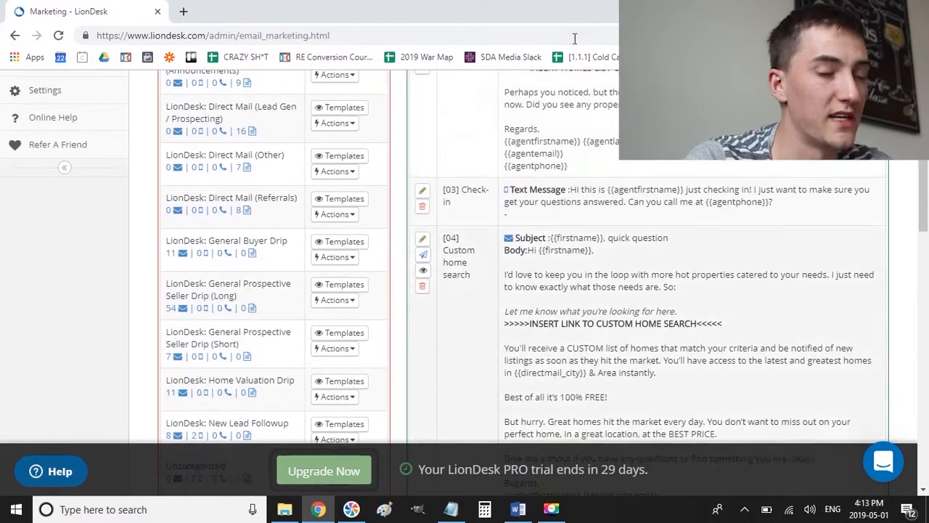
{"action": "scroll", "coordinate": [580, 240], "scroll_direction": "up", "scroll_amount": 2}
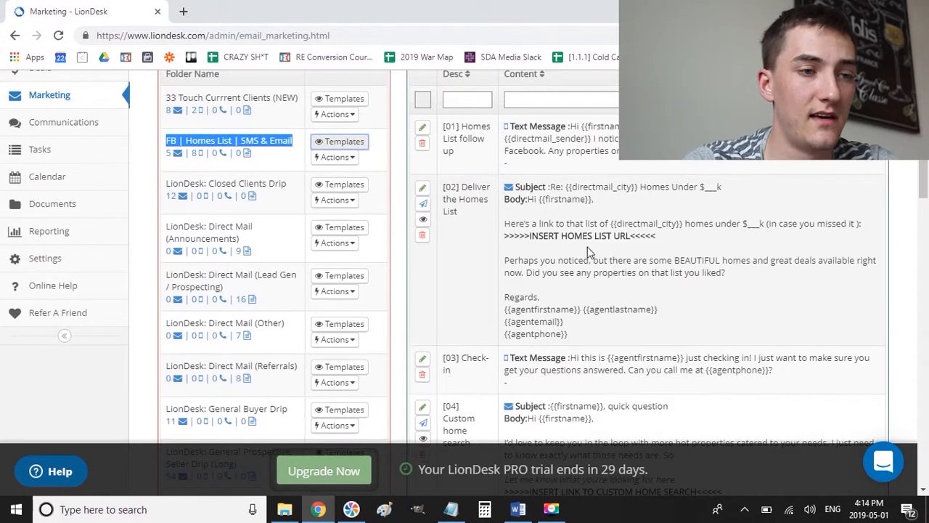
- Open the "[02] Deliver the Homes List" email template for editing and fill in the price in its body as $150k
{"action": "left_click", "coordinate": [425, 191]}
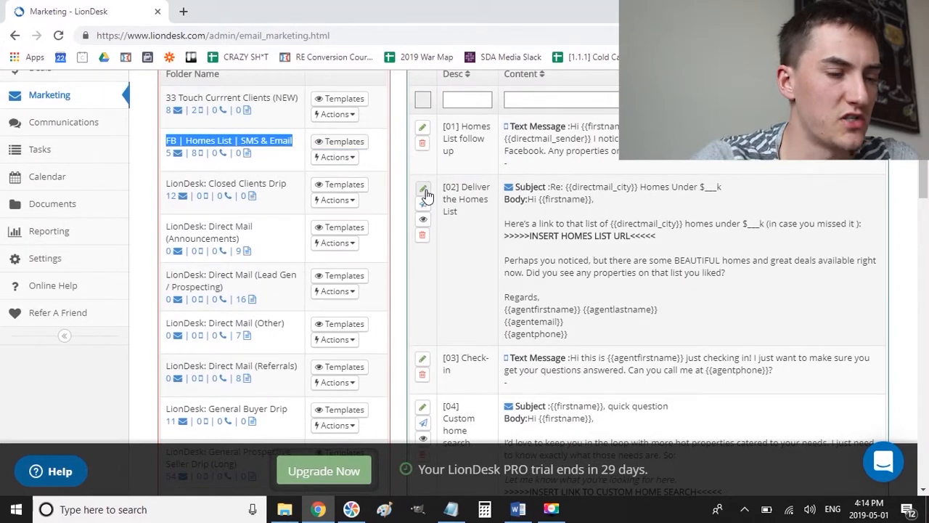
{"action": "scroll", "coordinate": [457, 209], "scroll_direction": "down", "scroll_amount": 2}
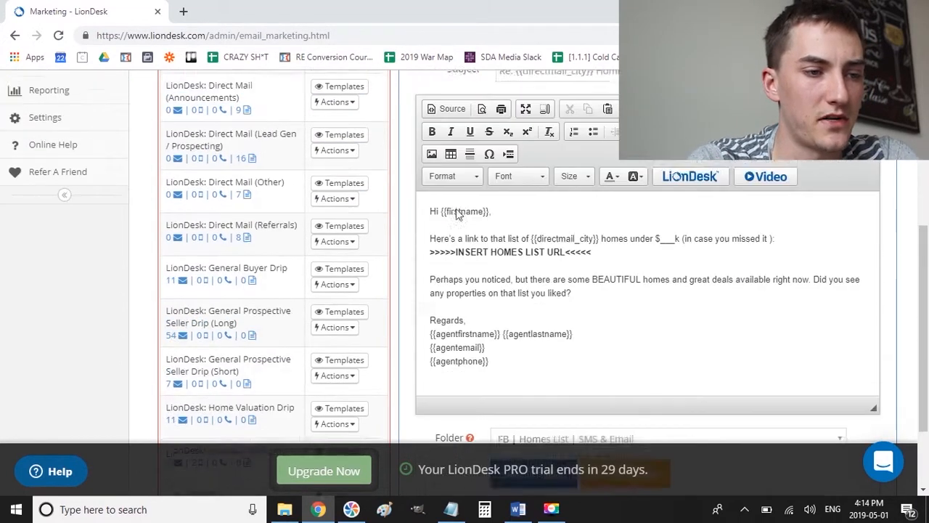
{"action": "scroll", "coordinate": [457, 209], "scroll_direction": "up", "scroll_amount": 4}
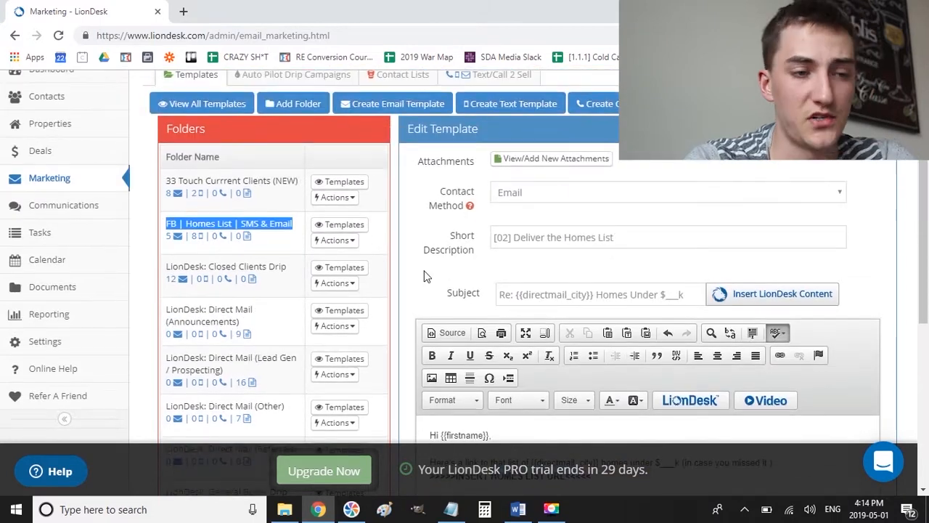
{"action": "scroll", "coordinate": [428, 268], "scroll_direction": "down", "scroll_amount": 2}
{"action": "scroll", "coordinate": [424, 271], "scroll_direction": "down", "scroll_amount": 2}
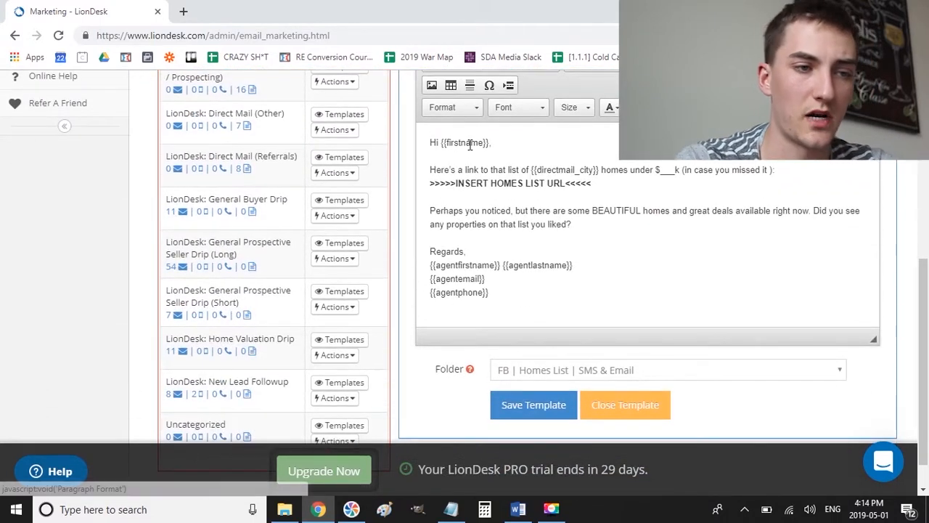
{"action": "double_click", "coordinate": [666, 170]}
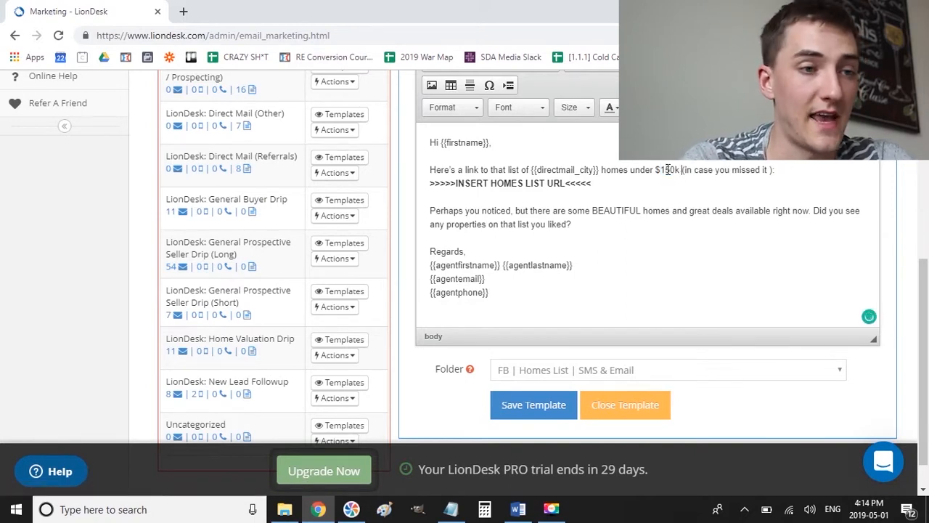
- Mark the homes list URL placeholder in the email body, check the template's other fields, and close it without saving
{"action": "triple_click", "coordinate": [538, 184]}
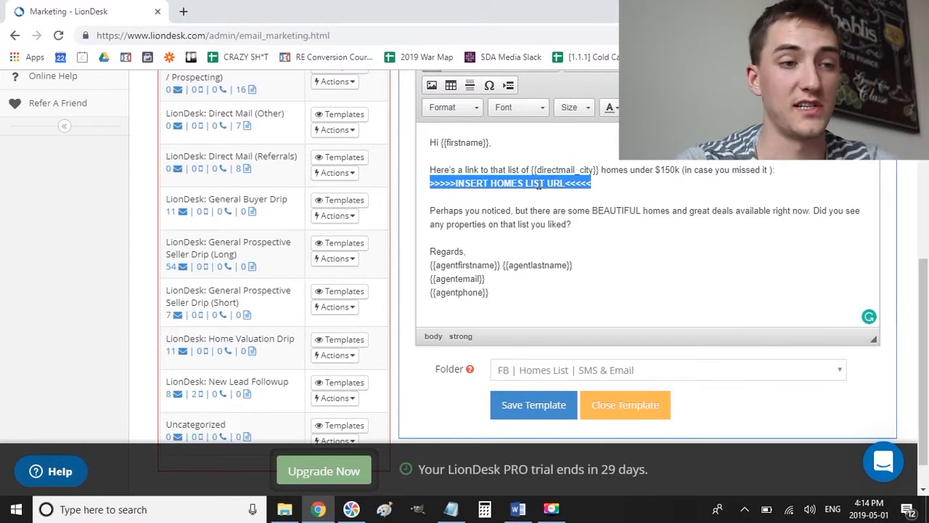
{"action": "scroll", "coordinate": [315, 211], "scroll_direction": "up", "scroll_amount": 4}
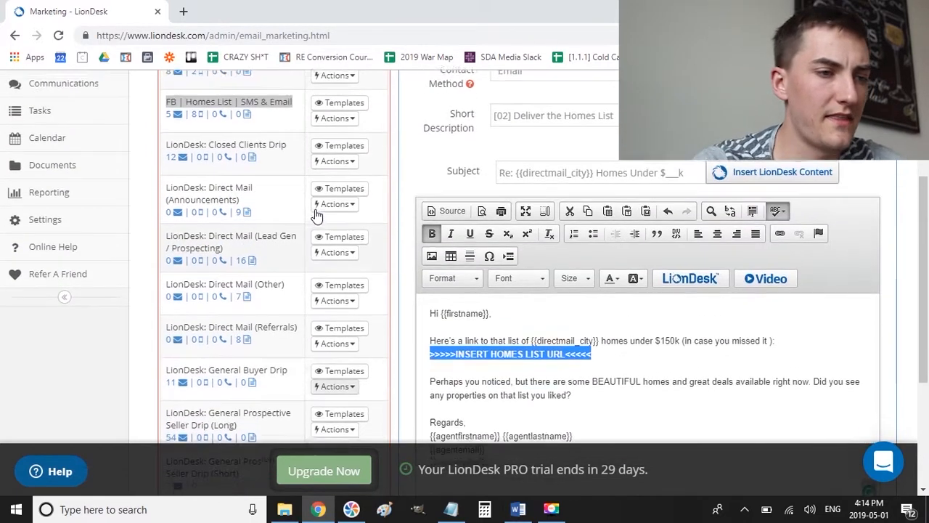
{"action": "scroll", "coordinate": [315, 211], "scroll_direction": "up", "scroll_amount": 2}
{"action": "scroll", "coordinate": [432, 286], "scroll_direction": "down", "scroll_amount": 6}
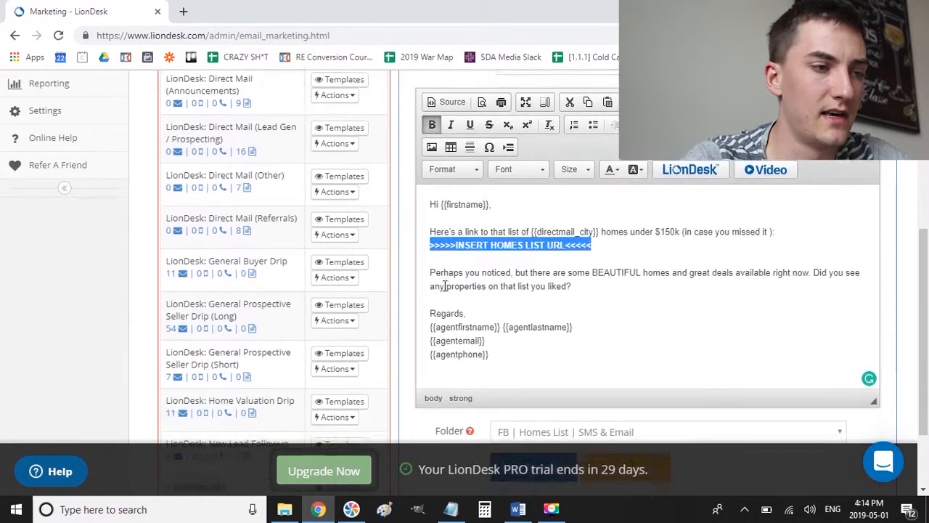
{"action": "left_click", "coordinate": [626, 366]}
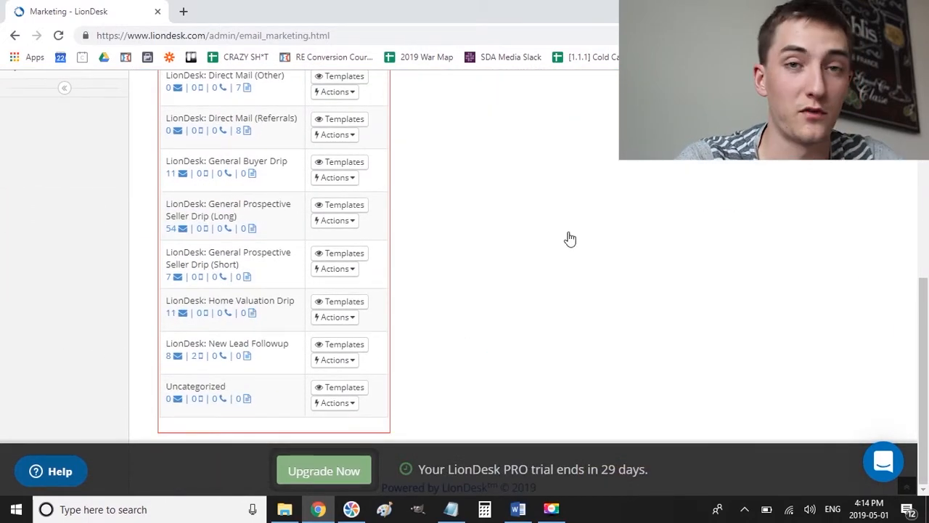
- Open the "[04] Custom home search" email template, mark its custom home search link placeholder, and close the template without saving
{"action": "scroll", "coordinate": [539, 241], "scroll_direction": "down", "scroll_amount": 6}
{"action": "scroll", "coordinate": [540, 241], "scroll_direction": "up", "scroll_amount": 4}
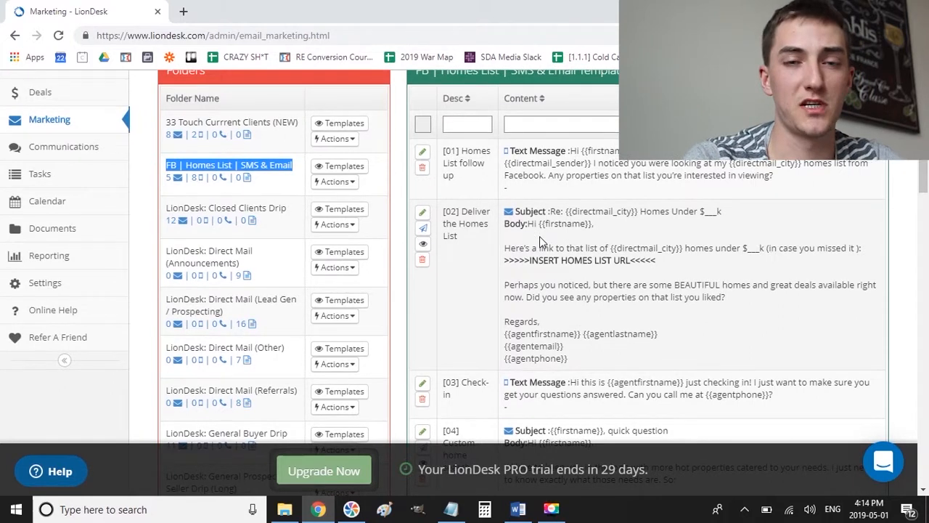
{"action": "scroll", "coordinate": [539, 242], "scroll_direction": "down", "scroll_amount": 3}
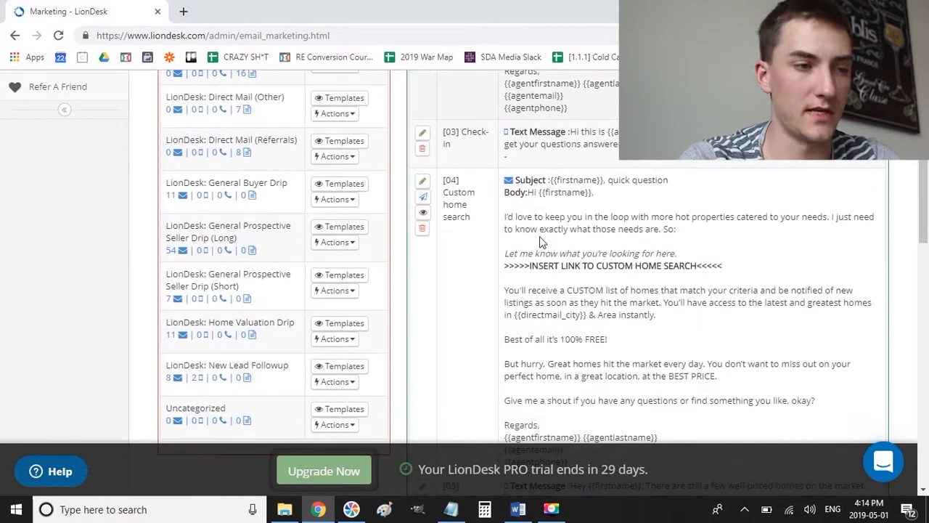
{"action": "scroll", "coordinate": [540, 241], "scroll_direction": "down", "scroll_amount": 1}
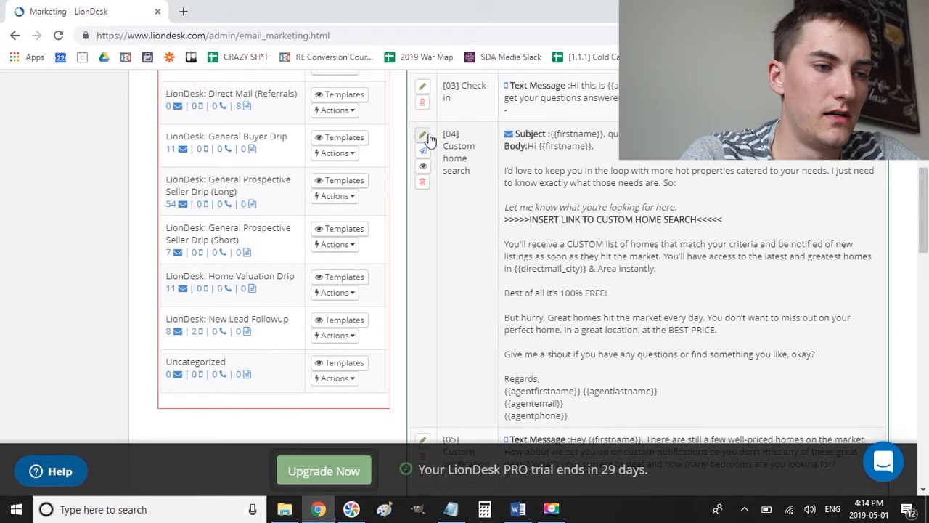
{"action": "left_click", "coordinate": [423, 135]}
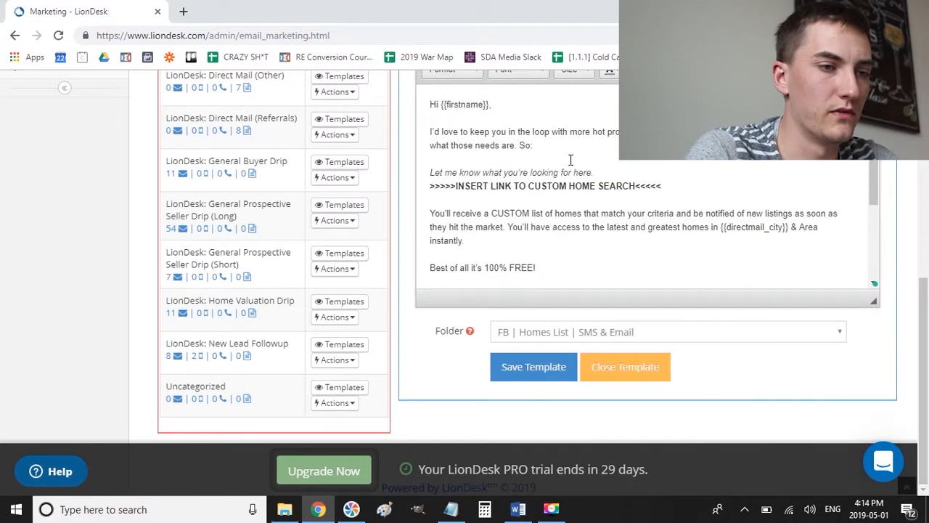
{"action": "triple_click", "coordinate": [546, 186]}
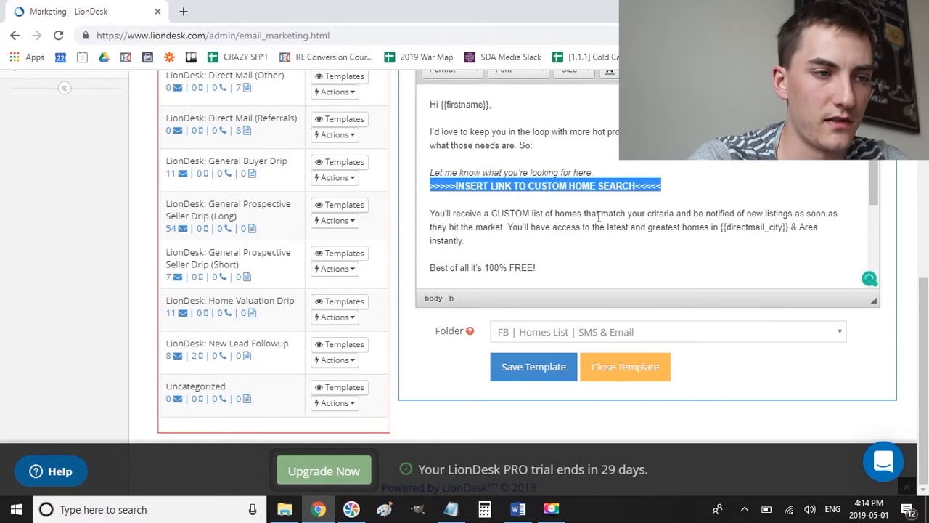
{"action": "key", "text": "BackSpace"}
{"action": "scroll", "coordinate": [598, 216], "scroll_direction": "down", "scroll_amount": 3}
{"action": "scroll", "coordinate": [598, 216], "scroll_direction": "up", "scroll_amount": 6}
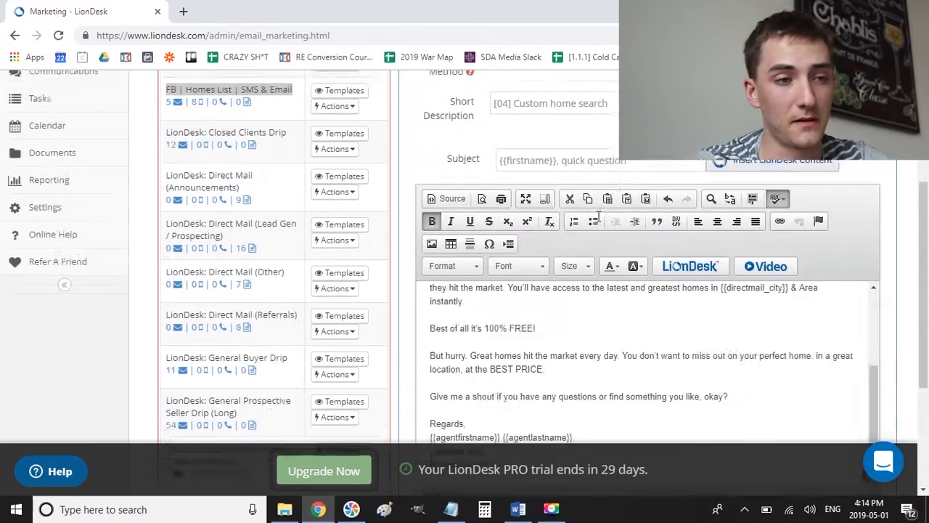
{"action": "scroll", "coordinate": [597, 215], "scroll_direction": "down", "scroll_amount": 6}
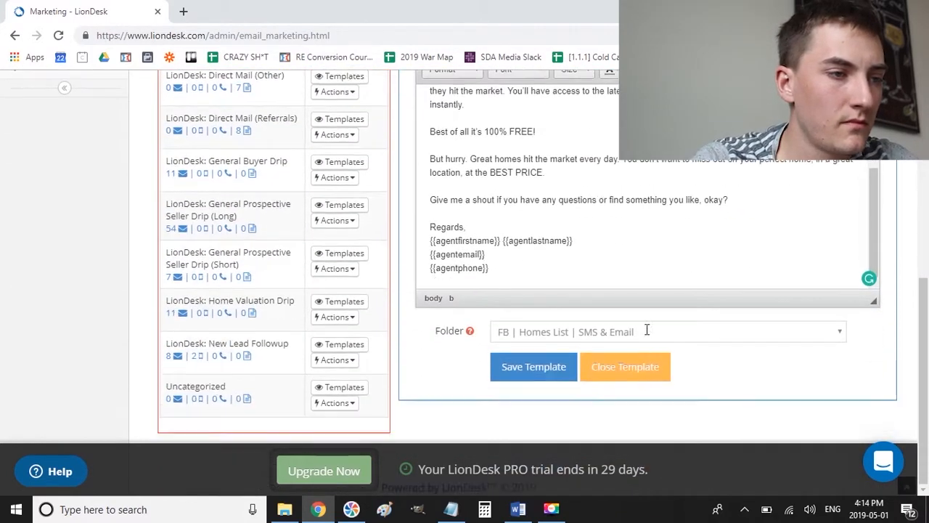
{"action": "left_click", "coordinate": [649, 368]}
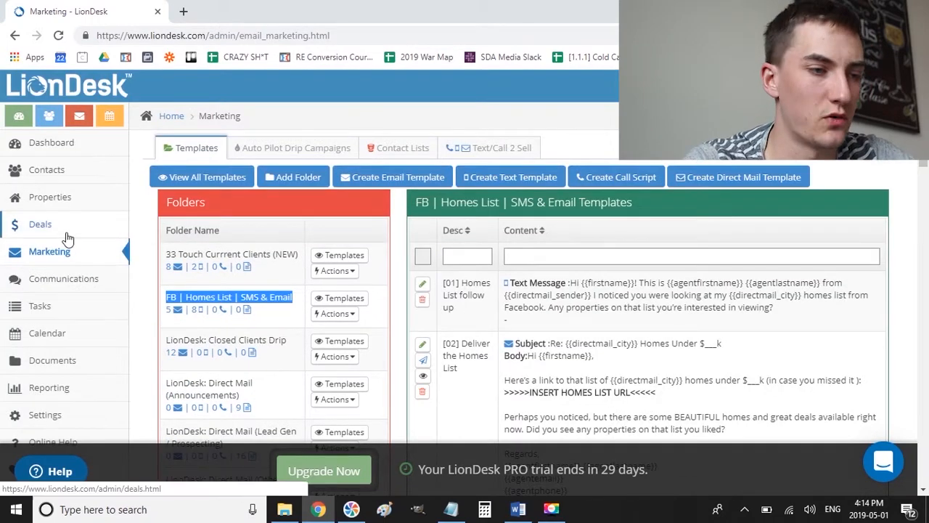
- Open the LionDesk settings and look over the existing lead sources
{"action": "scroll", "coordinate": [66, 238], "scroll_direction": "down", "scroll_amount": 4}
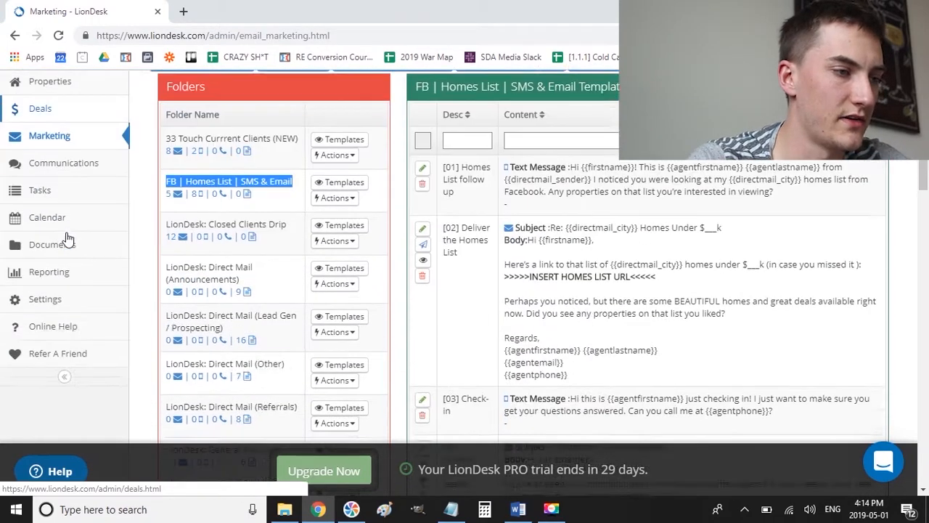
{"action": "scroll", "coordinate": [66, 239], "scroll_direction": "up", "scroll_amount": 3}
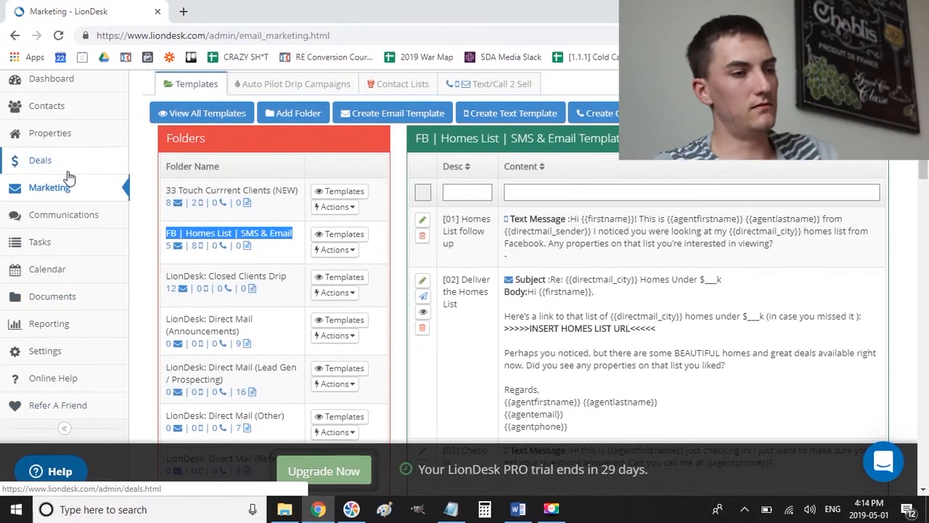
{"action": "left_click", "coordinate": [70, 363]}
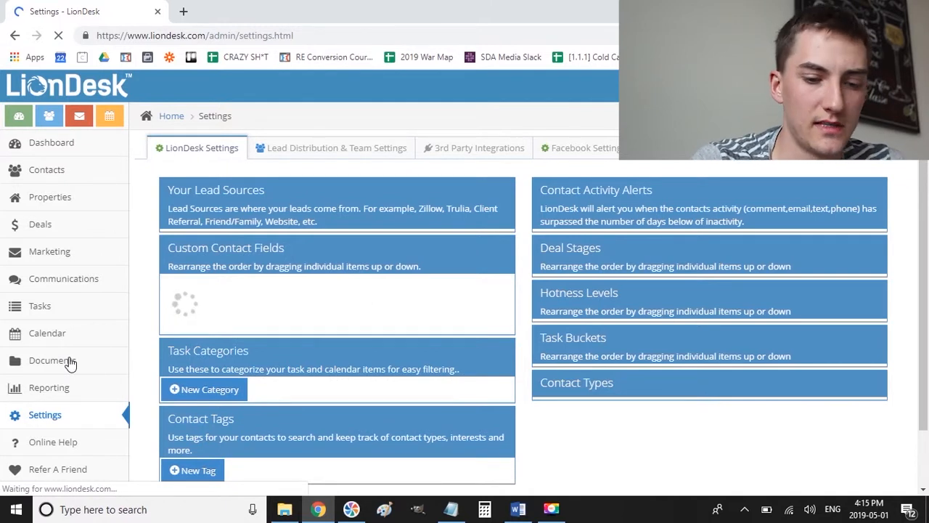
{"action": "scroll", "coordinate": [276, 221], "scroll_direction": "down", "scroll_amount": 2}
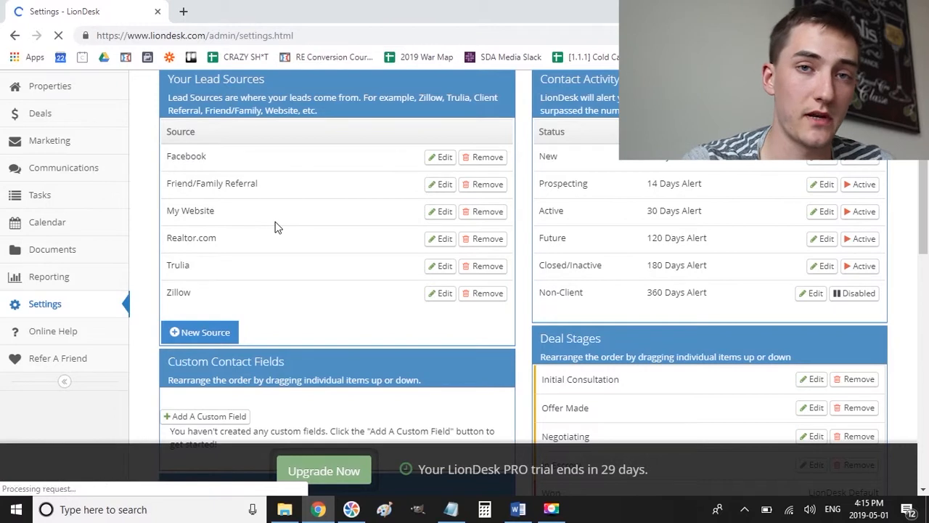
{"action": "scroll", "coordinate": [400, 153], "scroll_direction": "up", "scroll_amount": 2}
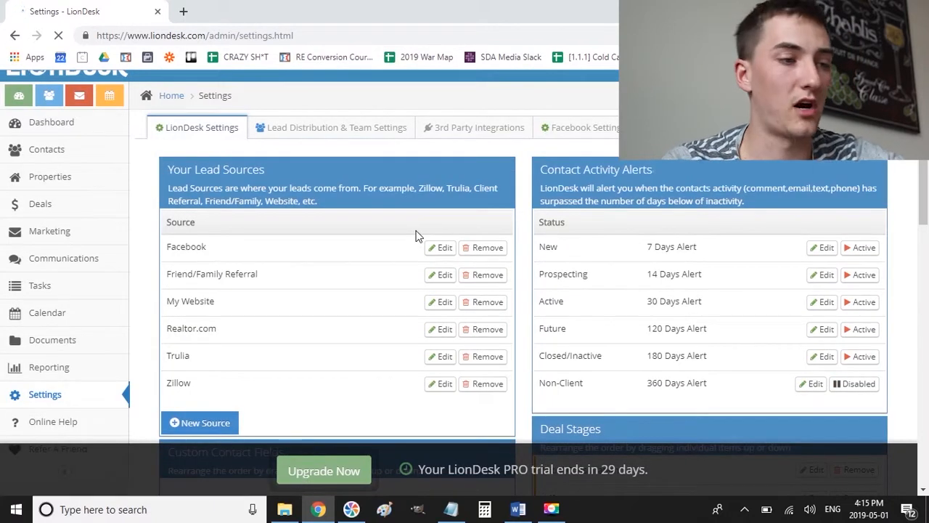
{"action": "scroll", "coordinate": [414, 234], "scroll_direction": "down", "scroll_amount": 1}
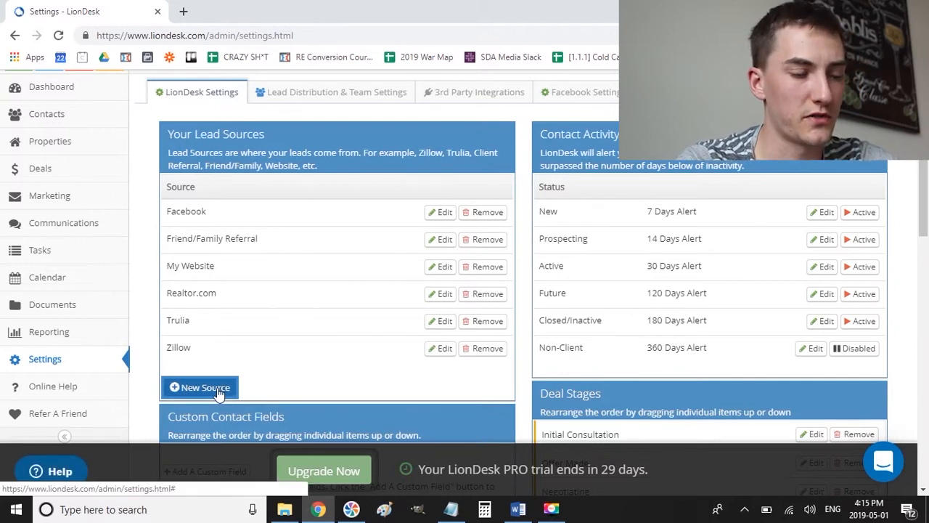
- Add a new lead source named "FB | Homes List | Under $150k" and highlight it in the source list
{"action": "left_click", "coordinate": [211, 388]}
{"action": "left_click", "coordinate": [389, 177]}
{"action": "type", "text": "Homes Li"}
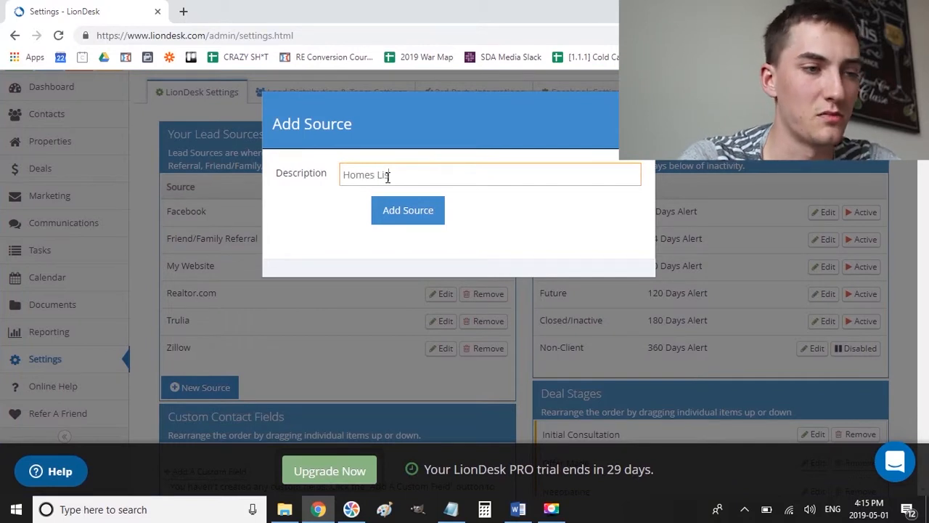
{"action": "key", "text": "ctrl+a"}
{"action": "type", "text": "FB | Homes List | Und"}
{"action": "key", "text": "BackSpace"}
{"action": "key", "text": "BackSpace"}
{"action": "type", "text": "nder $150k"}
{"action": "left_click", "coordinate": [434, 210]}
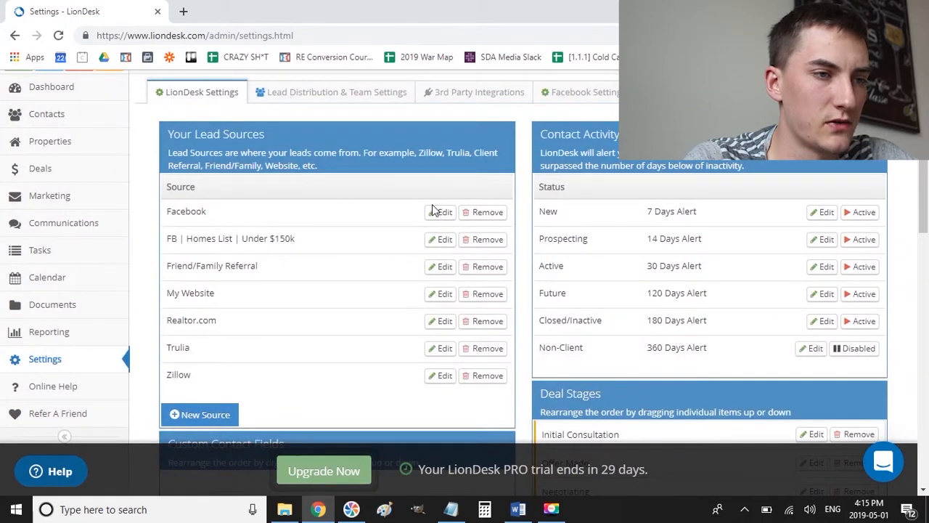
{"action": "triple_click", "coordinate": [238, 238]}
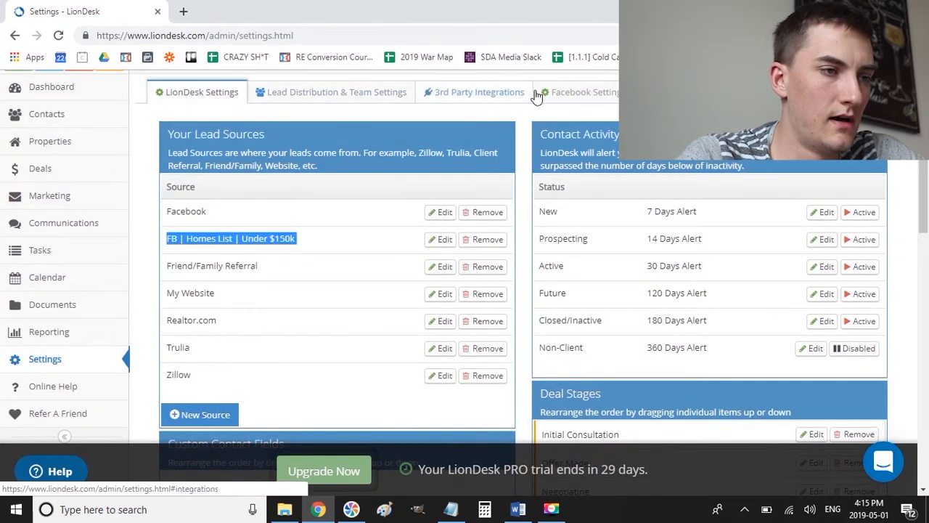
- Open LionDesk's Facebook settings, start connecting the Facebook account, and look through the Facebook login dialog
{"action": "left_click", "coordinate": [570, 93]}
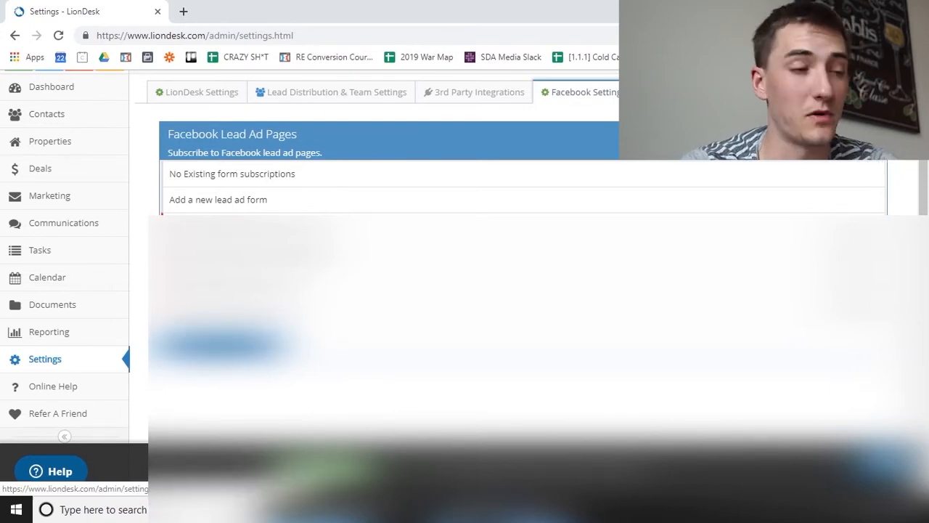
{"action": "left_click", "coordinate": [222, 344]}
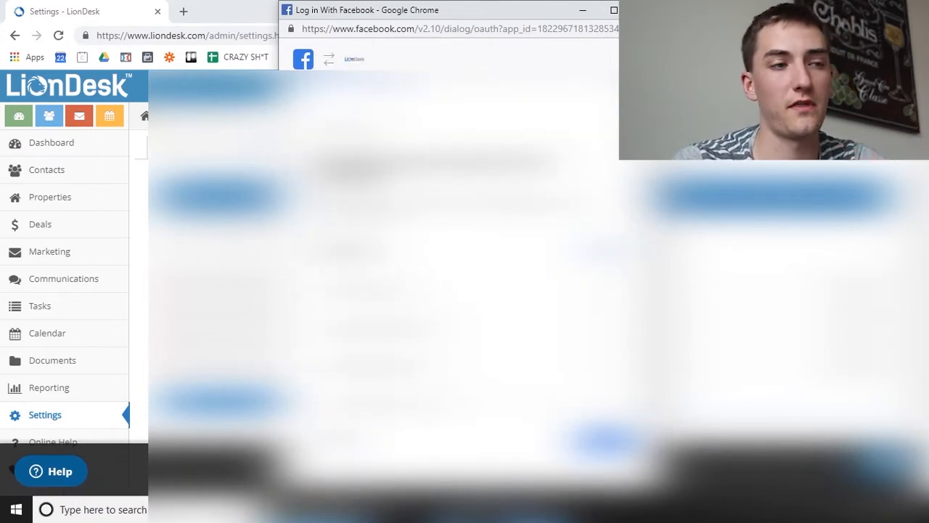
{"action": "scroll", "coordinate": [465, 254], "scroll_direction": "down", "scroll_amount": 2}
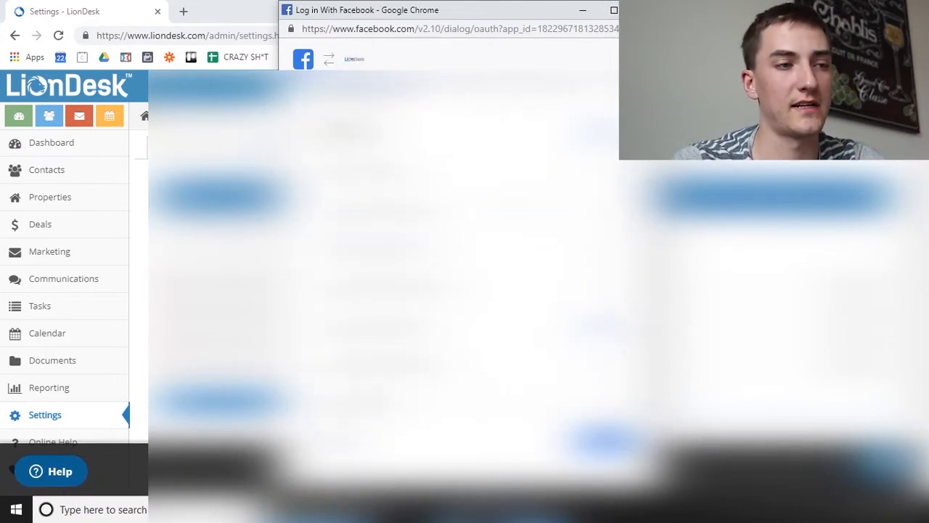
{"action": "scroll", "coordinate": [464, 254], "scroll_direction": "up", "scroll_amount": 2}
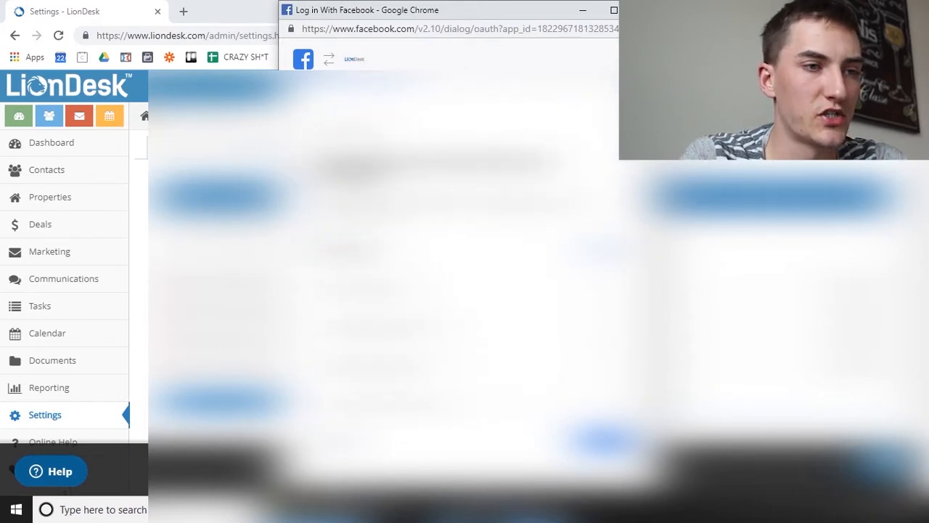
{"action": "scroll", "coordinate": [465, 254], "scroll_direction": "down", "scroll_amount": 3}
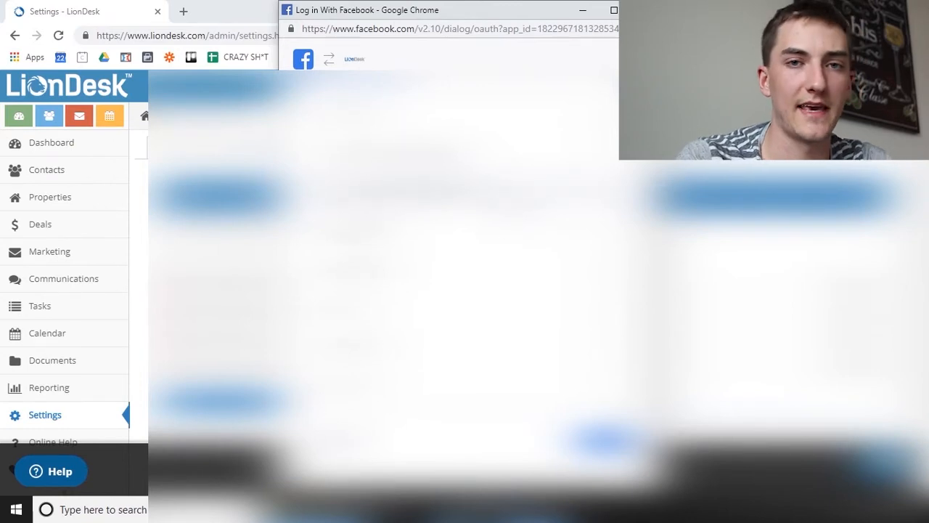
{"action": "scroll", "coordinate": [465, 254], "scroll_direction": "down", "scroll_amount": 5}
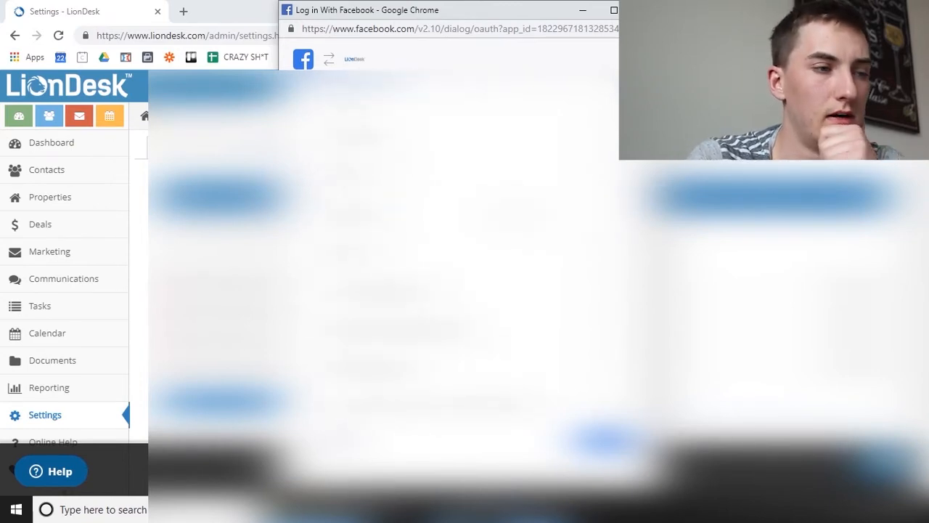
{"action": "scroll", "coordinate": [464, 255], "scroll_direction": "up", "scroll_amount": 5}
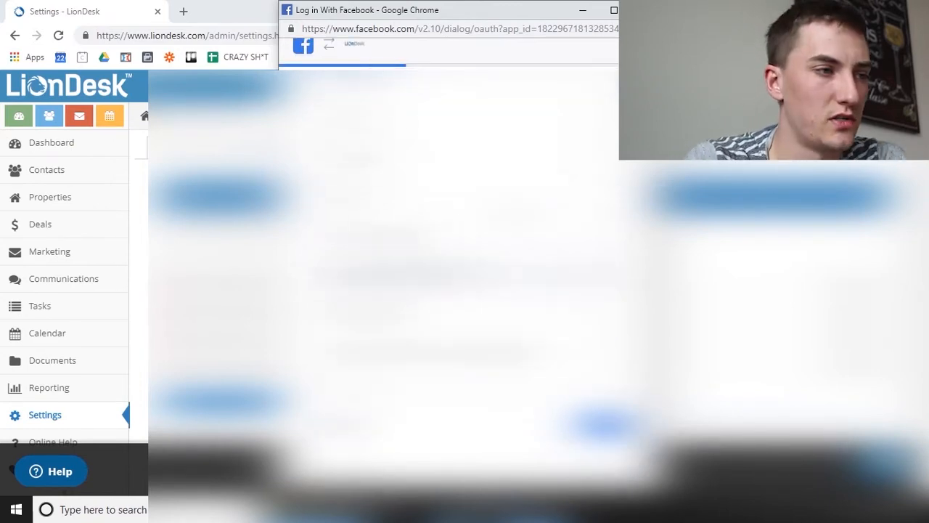
{"action": "scroll", "coordinate": [464, 254], "scroll_direction": "up", "scroll_amount": 3}
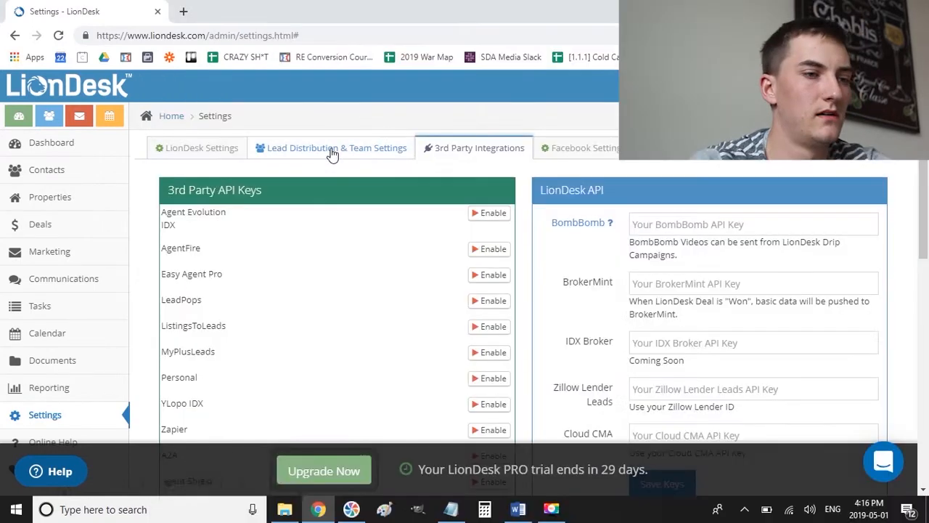
- In the lead import setup, choose "FaceBook Lead Ad CRM Direct" as the lead source provider and start a new lead routing
{"action": "left_click", "coordinate": [331, 149]}
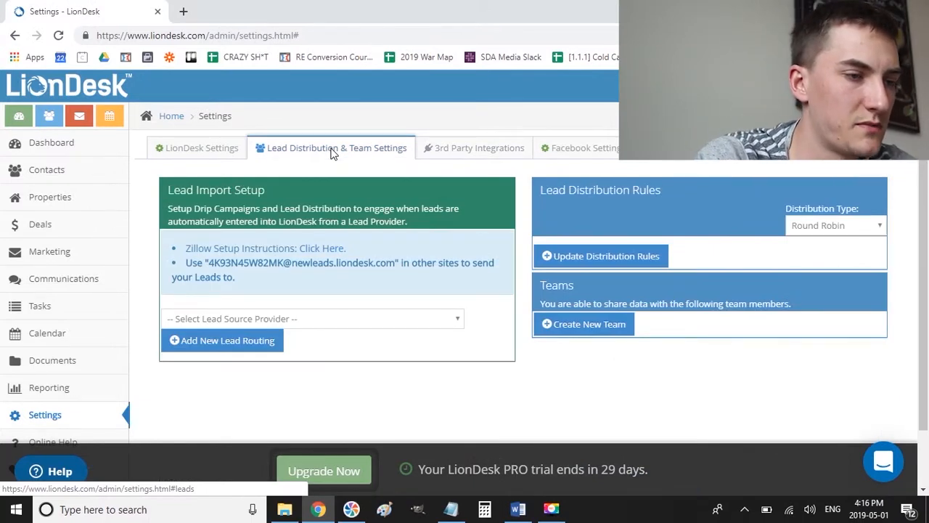
{"action": "left_click", "coordinate": [253, 322]}
{"action": "left_click", "coordinate": [253, 321]}
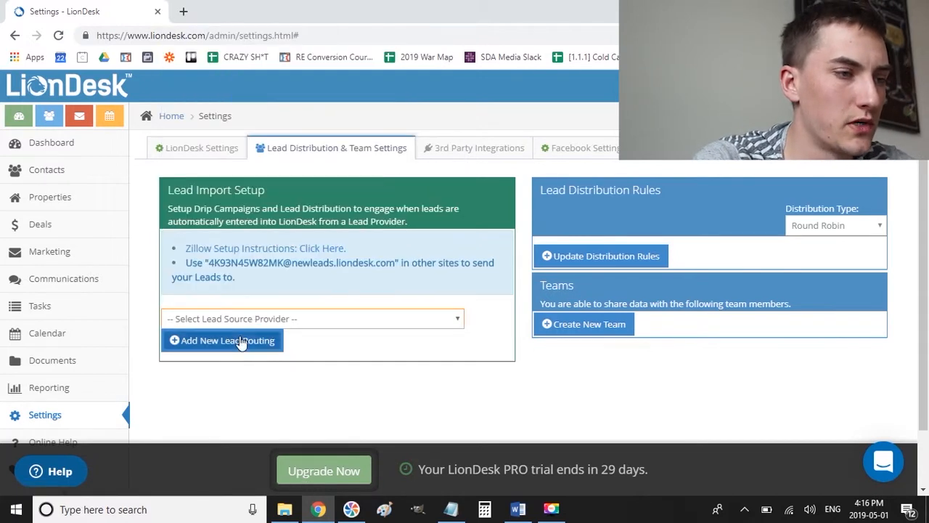
{"action": "left_click", "coordinate": [242, 342]}
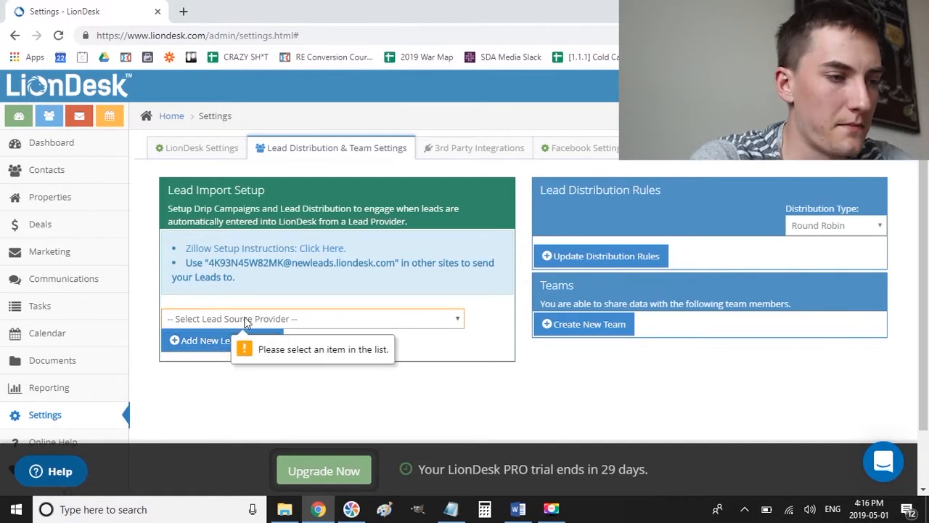
{"action": "left_click", "coordinate": [245, 322]}
{"action": "scroll", "coordinate": [326, 228], "scroll_direction": "down", "scroll_amount": 2}
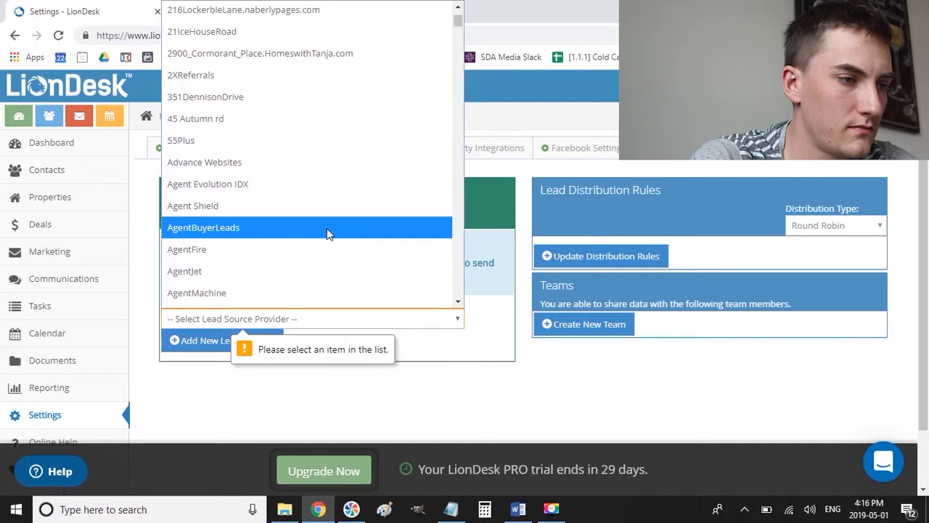
{"action": "key", "text": "f"}
{"action": "scroll", "coordinate": [327, 232], "scroll_direction": "down", "scroll_amount": 2}
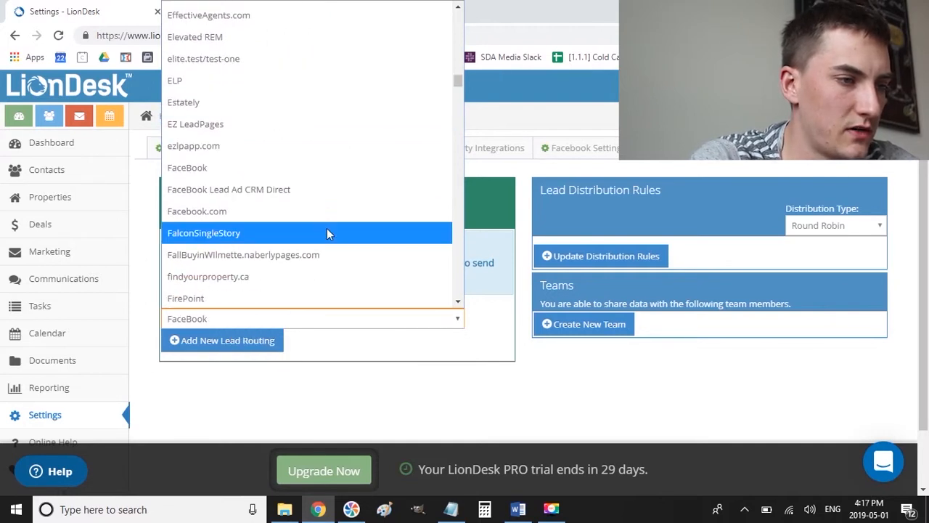
{"action": "left_click", "coordinate": [269, 190]}
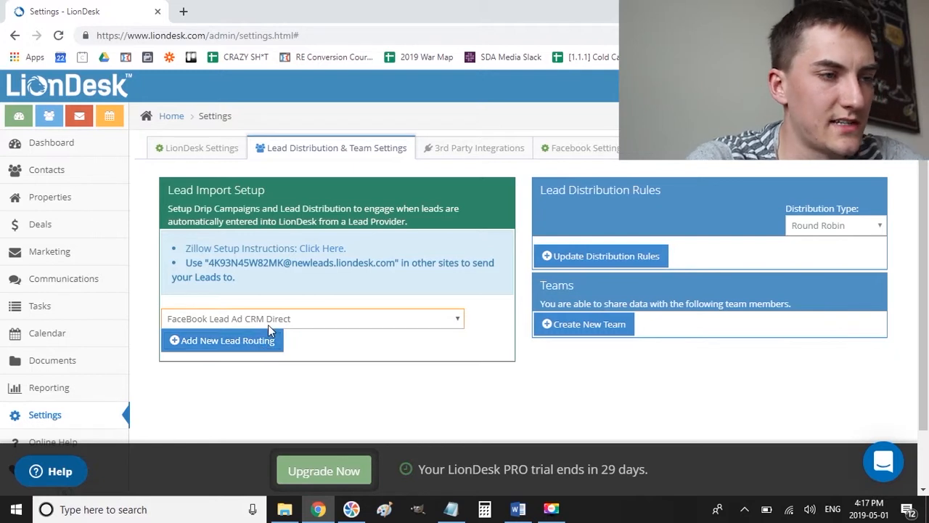
{"action": "left_click", "coordinate": [258, 346]}
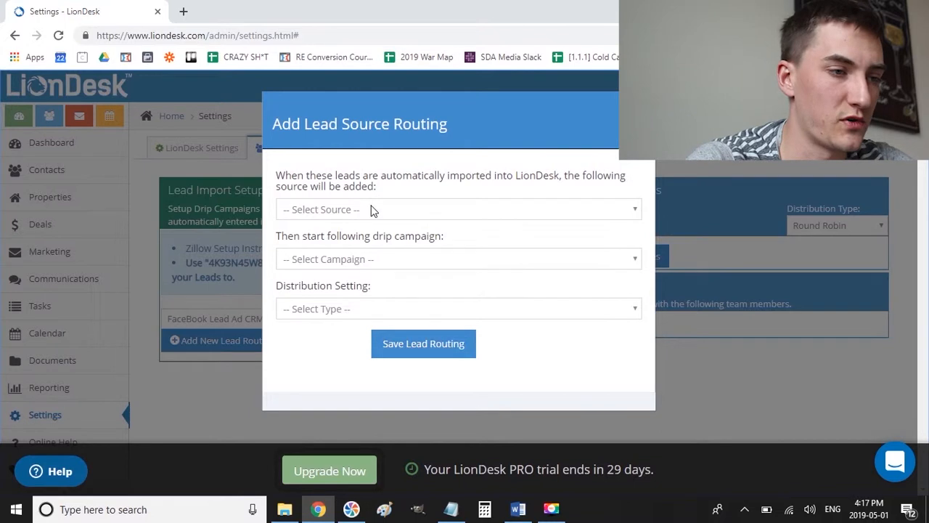
- Save the lead routing with source "FB | Homes List | Under $150k", drip campaign "Homes List | Under $___k" and Individual distribution
{"action": "left_click", "coordinate": [371, 210]}
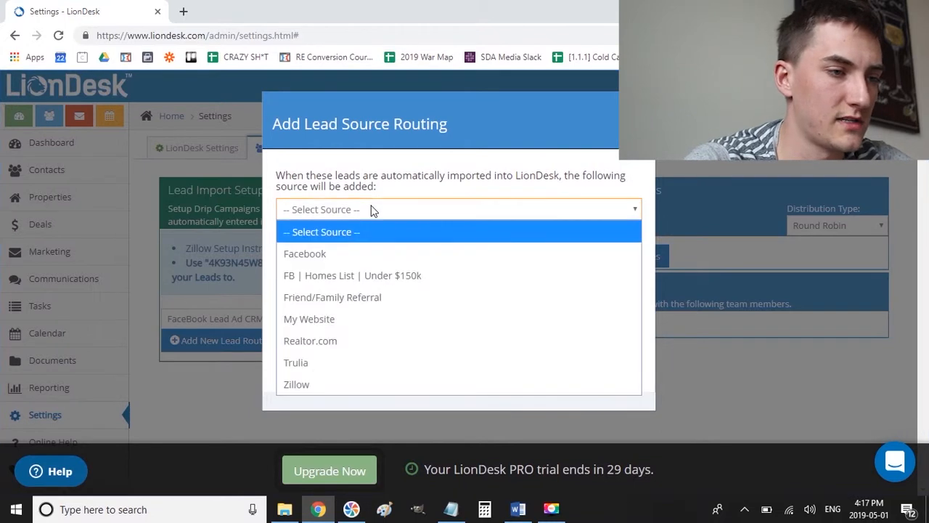
{"action": "left_click", "coordinate": [405, 275]}
{"action": "left_click", "coordinate": [374, 260]}
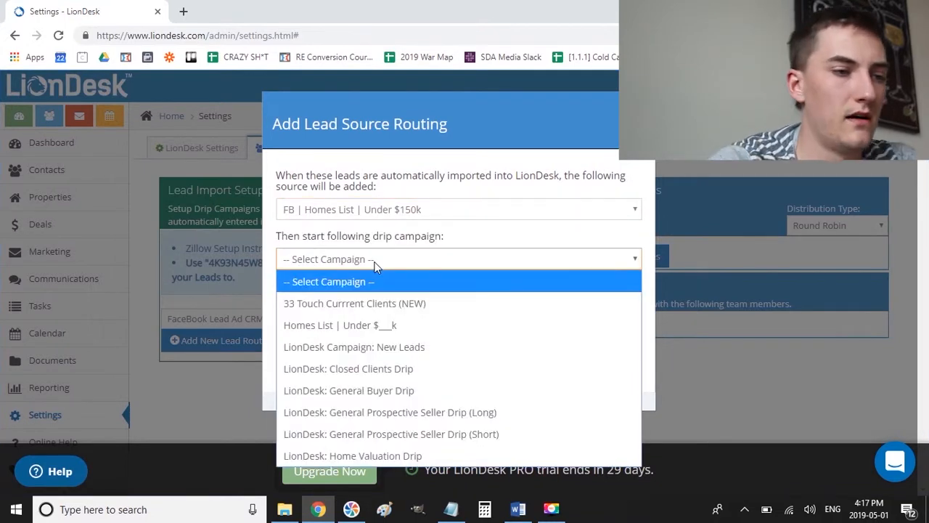
{"action": "left_click", "coordinate": [396, 328]}
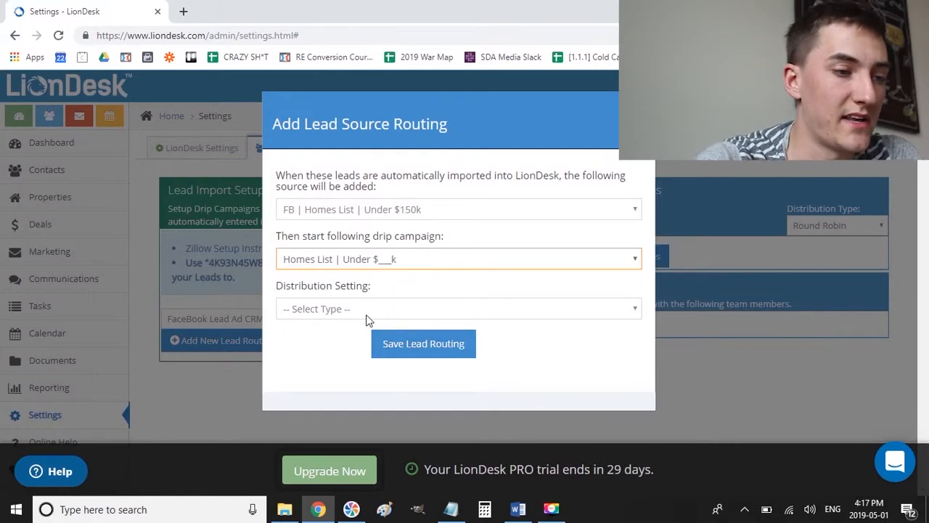
{"action": "left_click", "coordinate": [364, 313]}
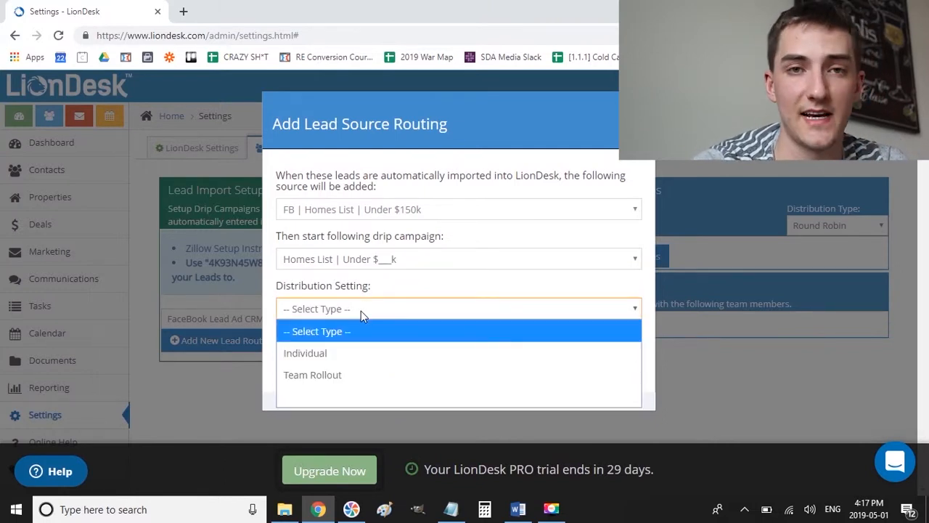
{"action": "left_click", "coordinate": [308, 355]}
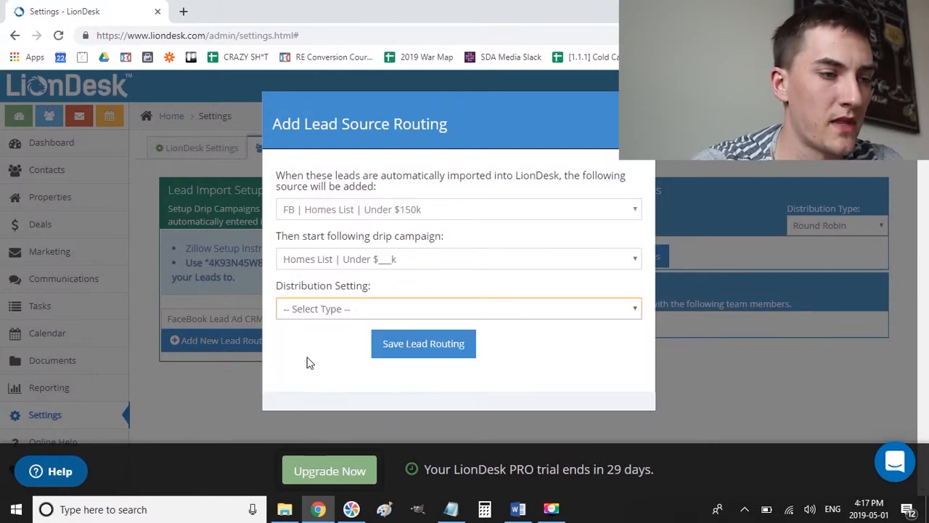
{"action": "left_click", "coordinate": [459, 346]}
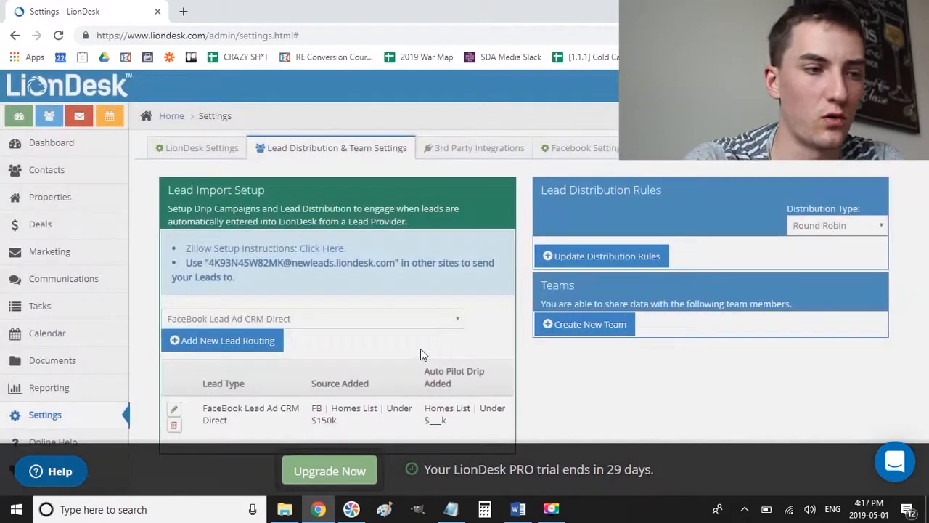
- Switch to Zapier and log in with the account e-mail and password
{"action": "left_click", "coordinate": [237, 37]}
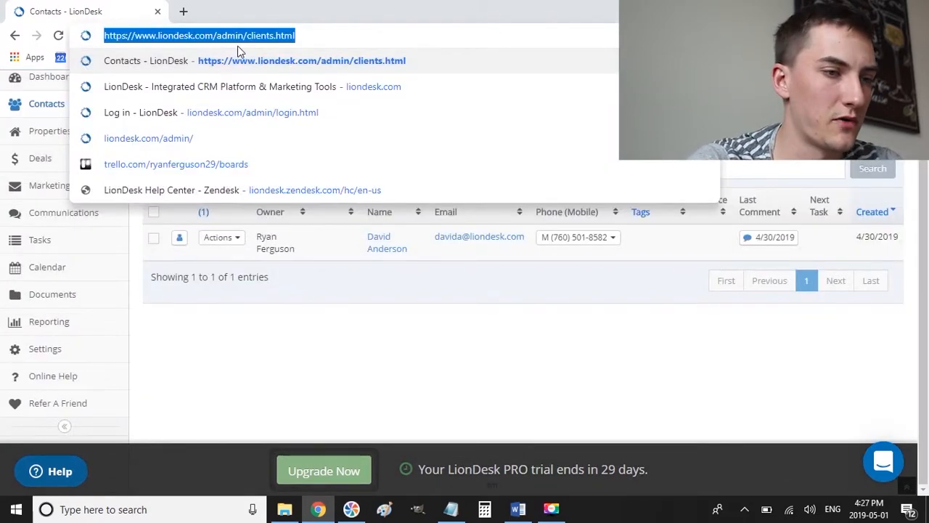
{"action": "type", "text": "zap"}
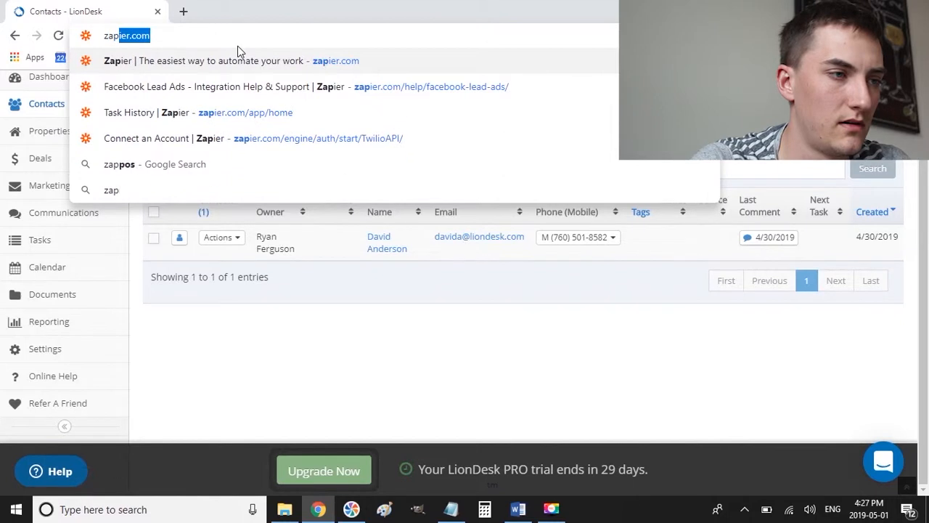
{"action": "key", "text": "Return"}
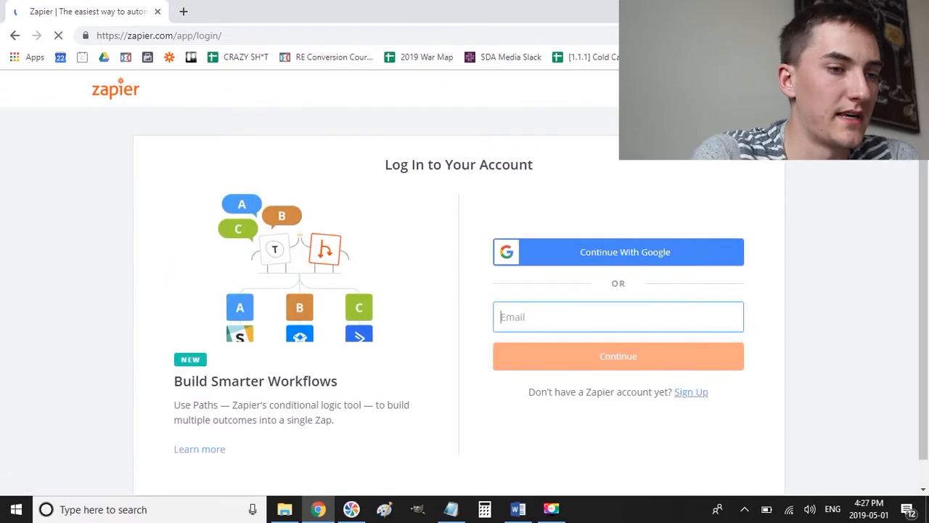
{"action": "type", "text": "rf"}
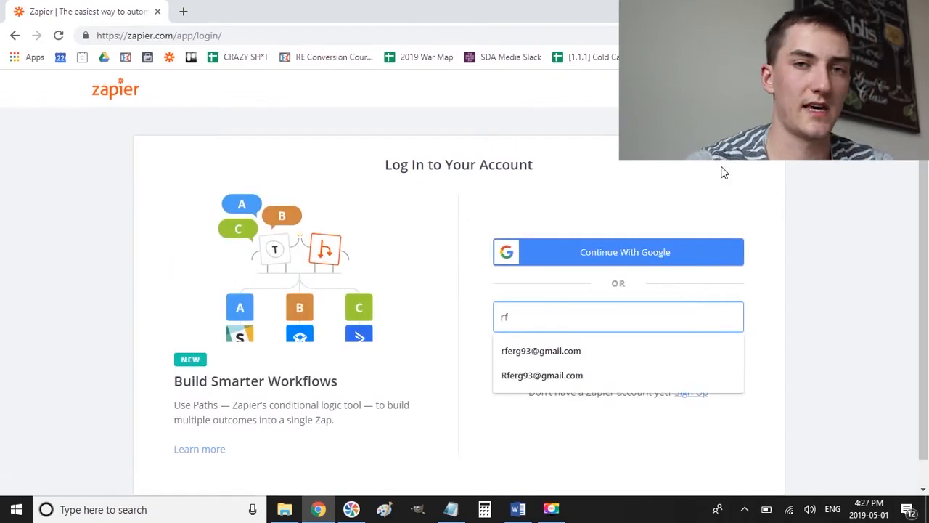
{"action": "left_click", "coordinate": [506, 355]}
{"action": "left_click", "coordinate": [533, 358]}
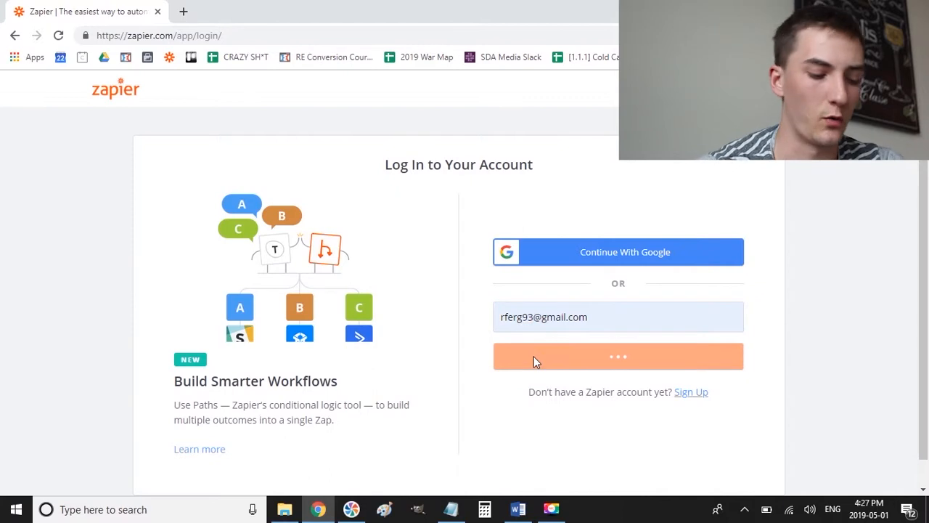
{"action": "type", "text": "••"}
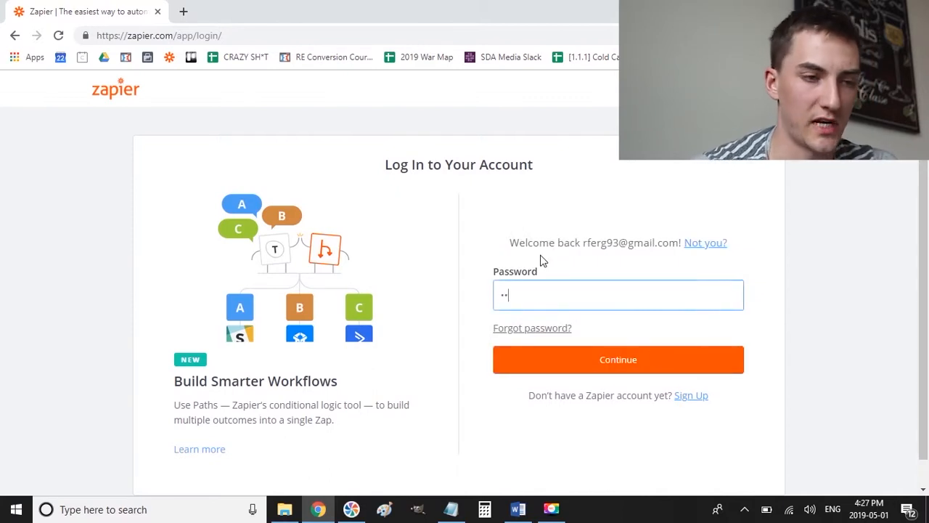
{"action": "type", "text": "••••••••"}
{"action": "left_click", "coordinate": [646, 371]}
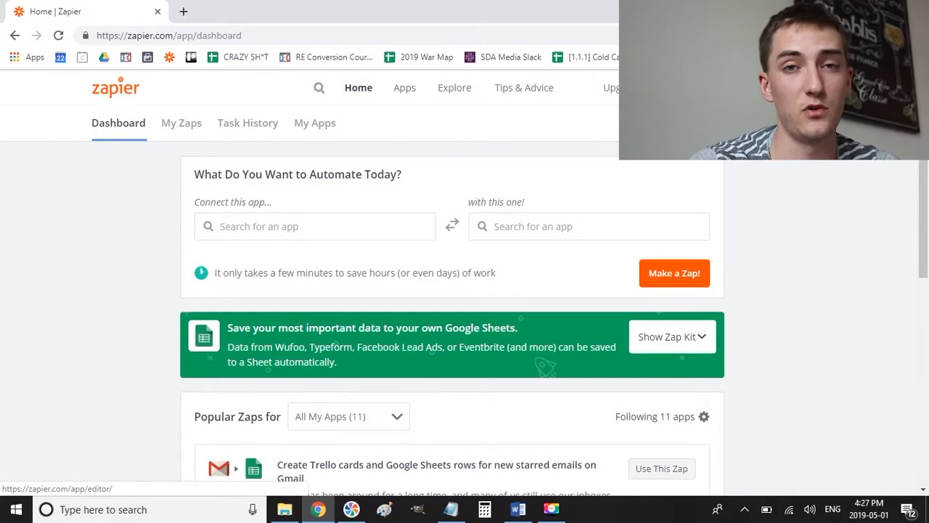
- Create a new zap triggered by New Lead in Facebook Lead Ads, using the already connected Facebook account
{"action": "left_click", "coordinate": [703, 88]}
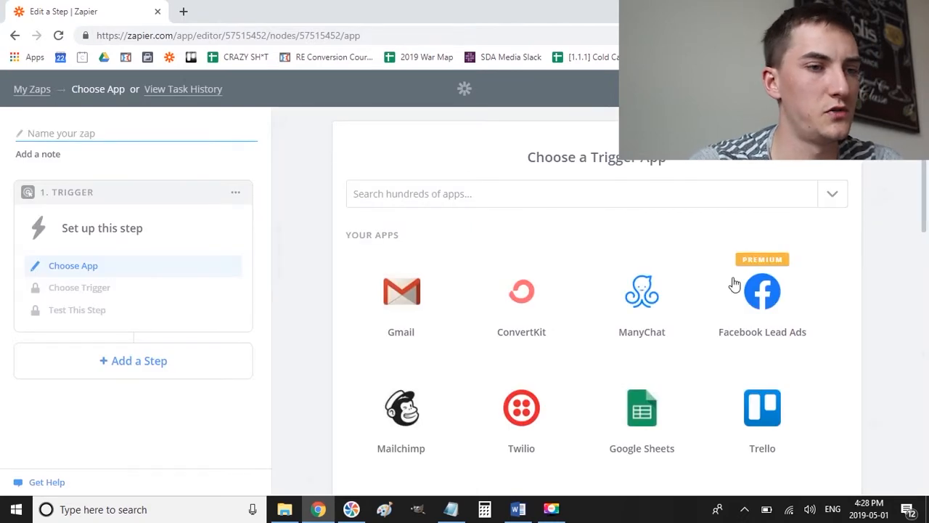
{"action": "left_click", "coordinate": [750, 294]}
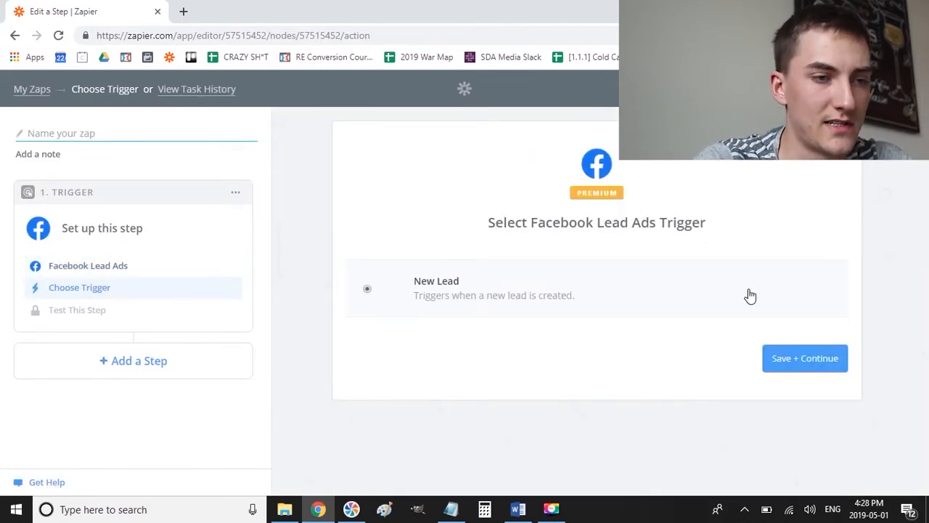
{"action": "left_click", "coordinate": [778, 359]}
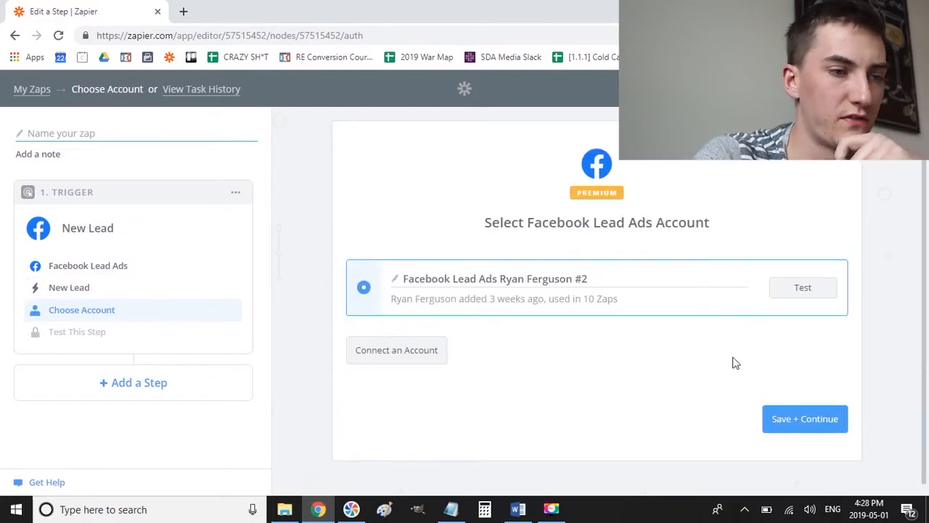
{"action": "left_click", "coordinate": [790, 424]}
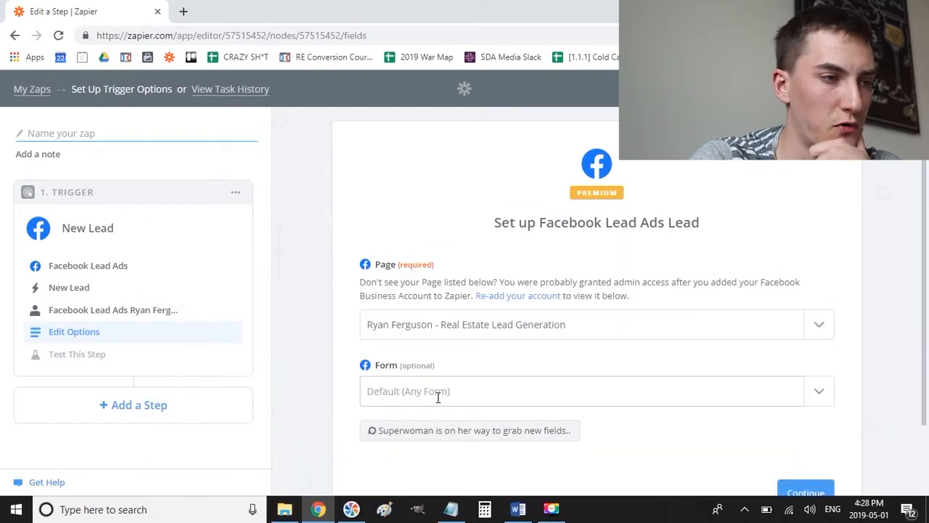
- Set the trigger to the Real Estate Lead Generation page and the "Homes List | Under $150k | KC" form, and continue to the sample test
{"action": "left_click", "coordinate": [438, 397]}
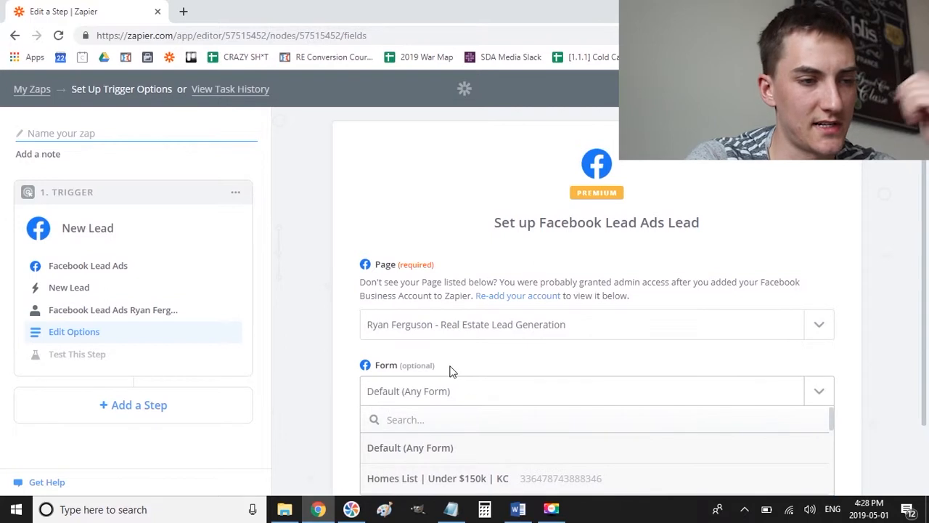
{"action": "left_click", "coordinate": [469, 426]}
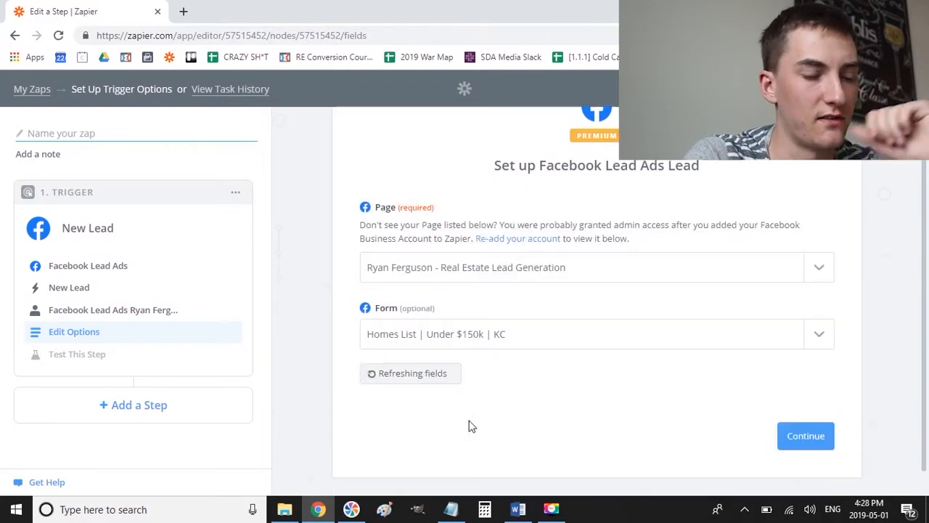
{"action": "left_click", "coordinate": [819, 436]}
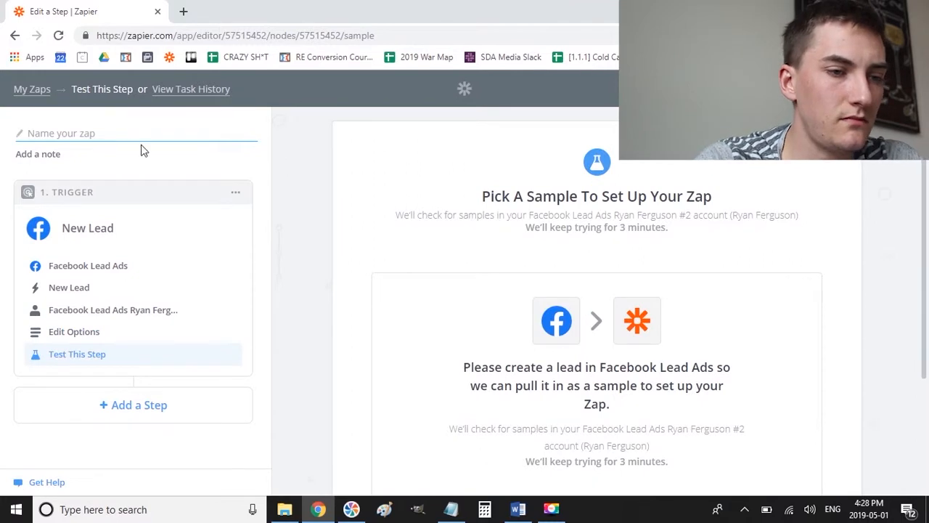
- Name the zap "Notifications | Homes List | Under $150k"
{"action": "type", "text": "Homes List "}
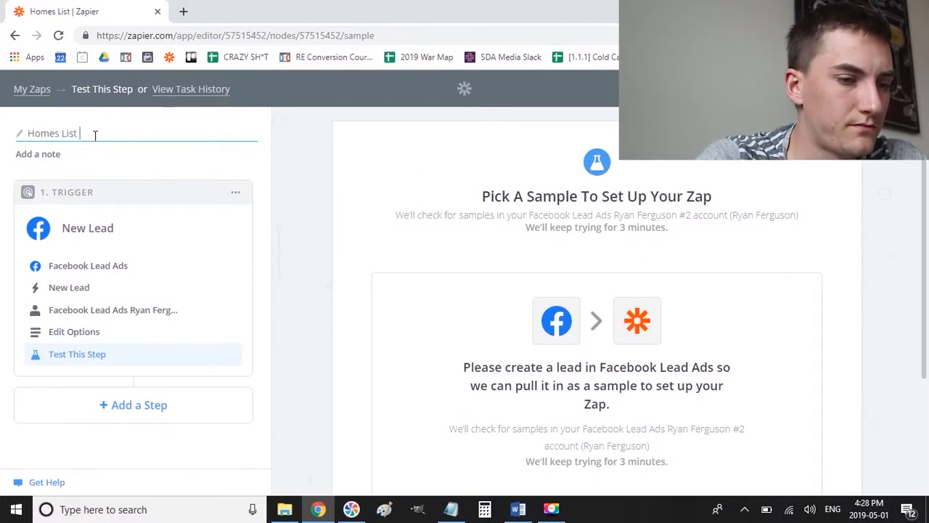
{"action": "type", "text": "| UNder $1"}
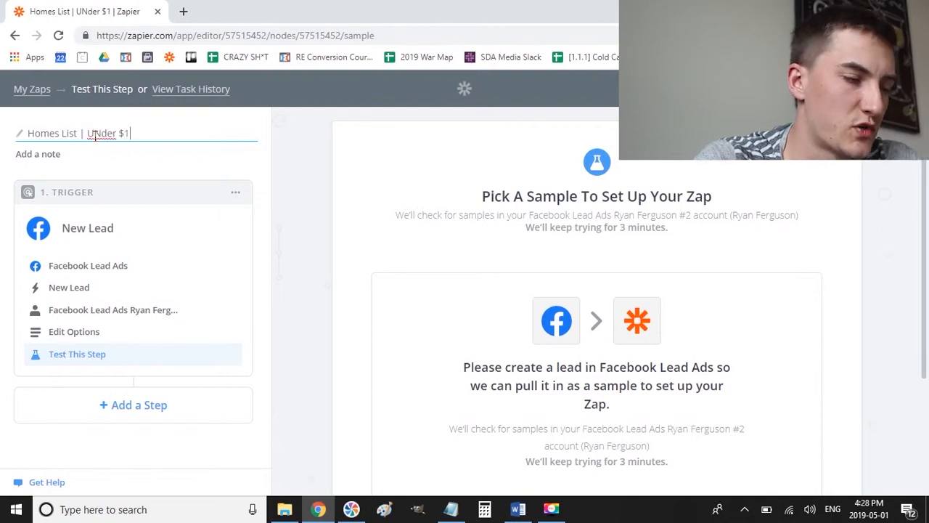
{"action": "type", "text": "50k"}
{"action": "left_click", "coordinate": [101, 132]}
{"action": "key", "text": "BackSpace"}
{"action": "type", "text": "nNotifications |"}
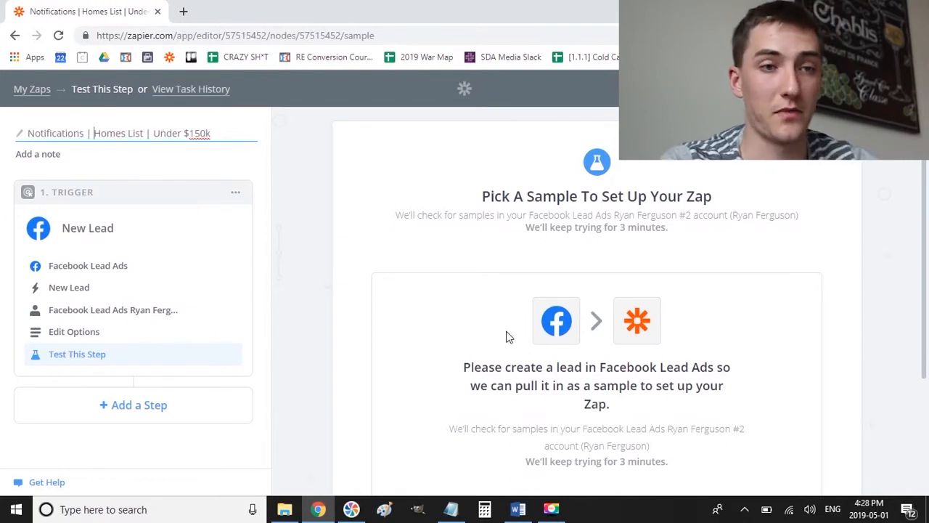
- Pull in samples for the Facebook Lead Ads trigger and continue with the sample Lead A
{"action": "scroll", "coordinate": [508, 336], "scroll_direction": "down", "scroll_amount": 2}
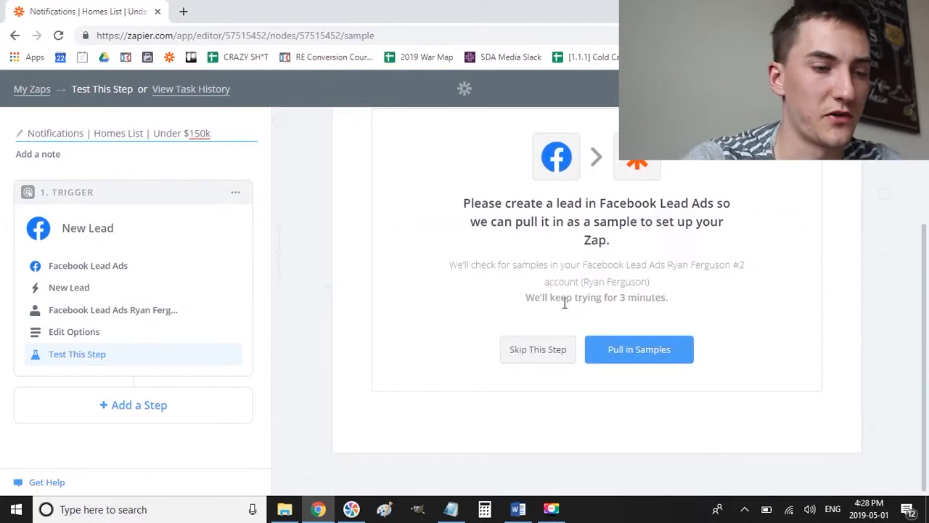
{"action": "left_click", "coordinate": [619, 350]}
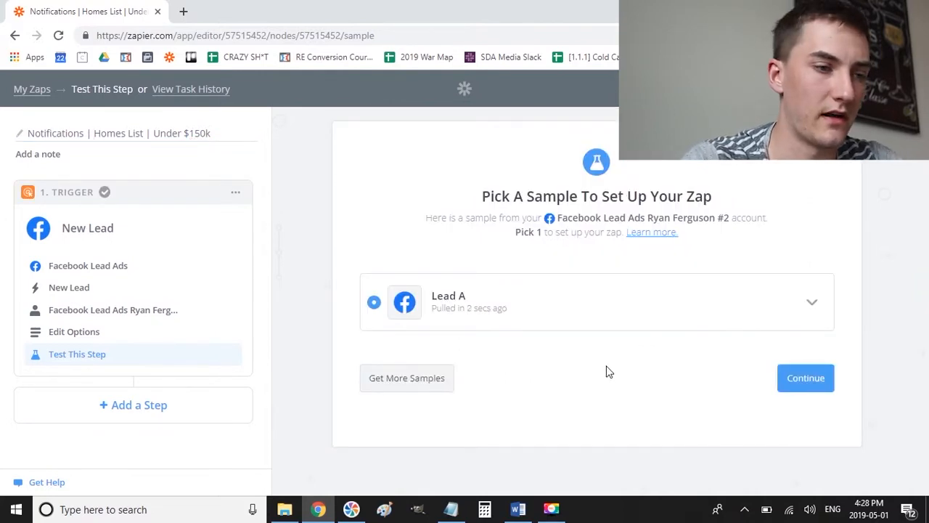
{"action": "left_click", "coordinate": [813, 378]}
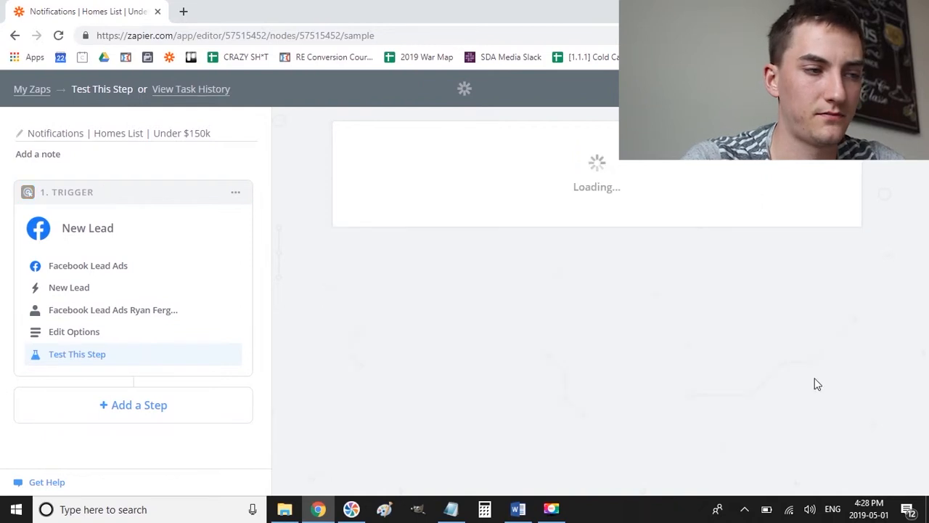
- Add a Send SMS action from SMS by Zapier, keeping the preselected cell account
{"action": "left_click", "coordinate": [449, 239]}
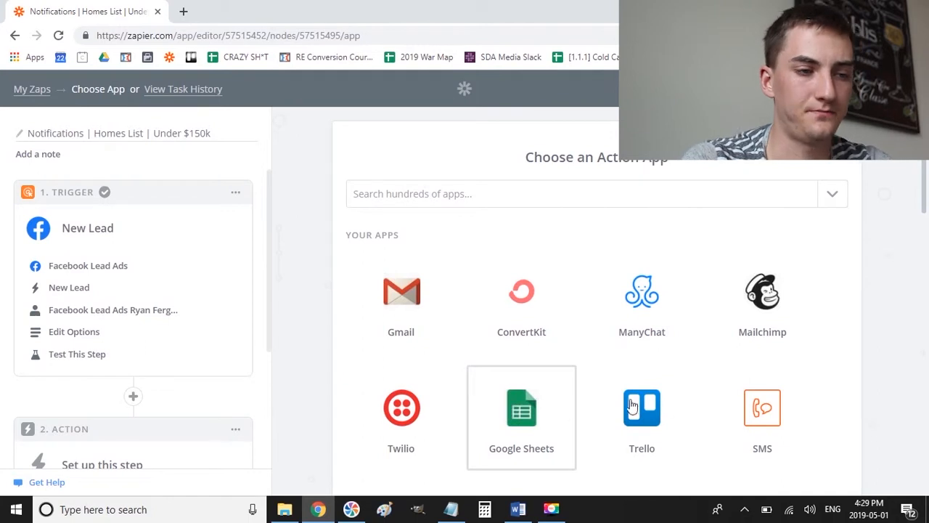
{"action": "left_click", "coordinate": [796, 419]}
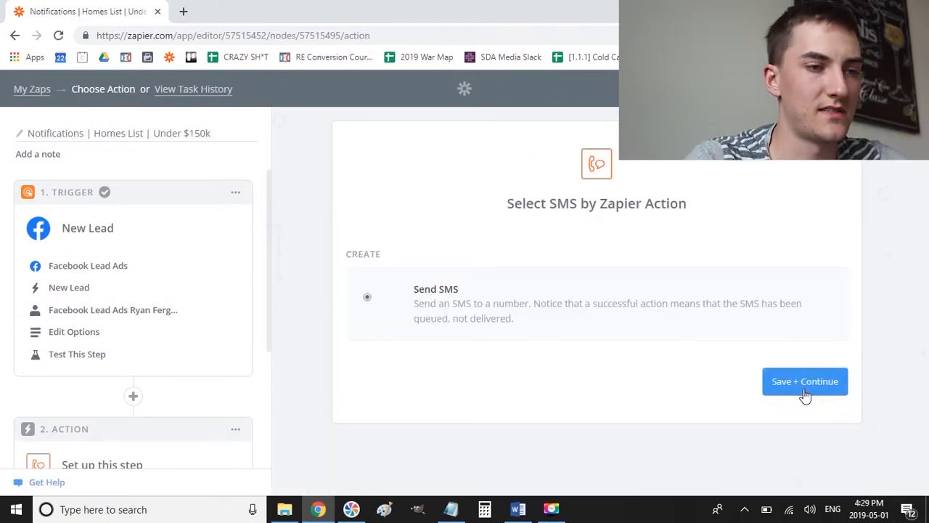
{"action": "left_click", "coordinate": [808, 385]}
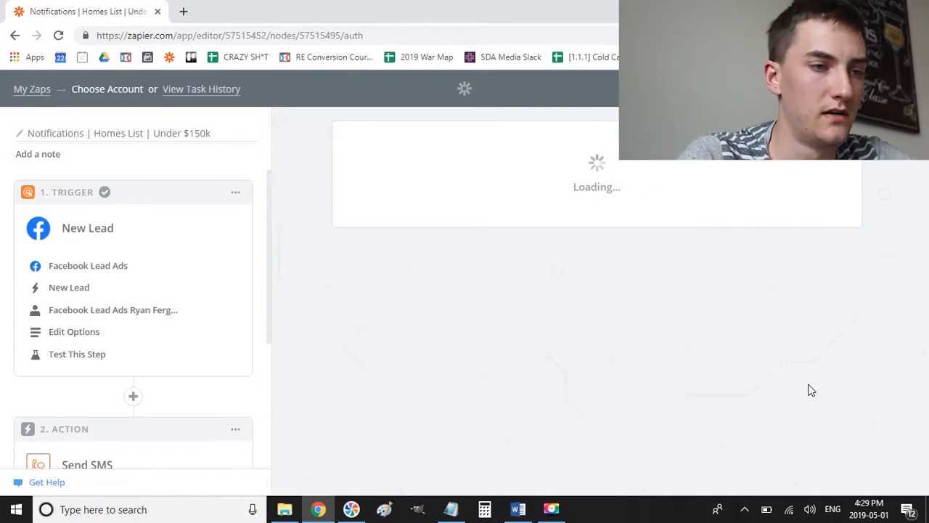
{"action": "scroll", "coordinate": [647, 177], "scroll_direction": "down", "scroll_amount": 3}
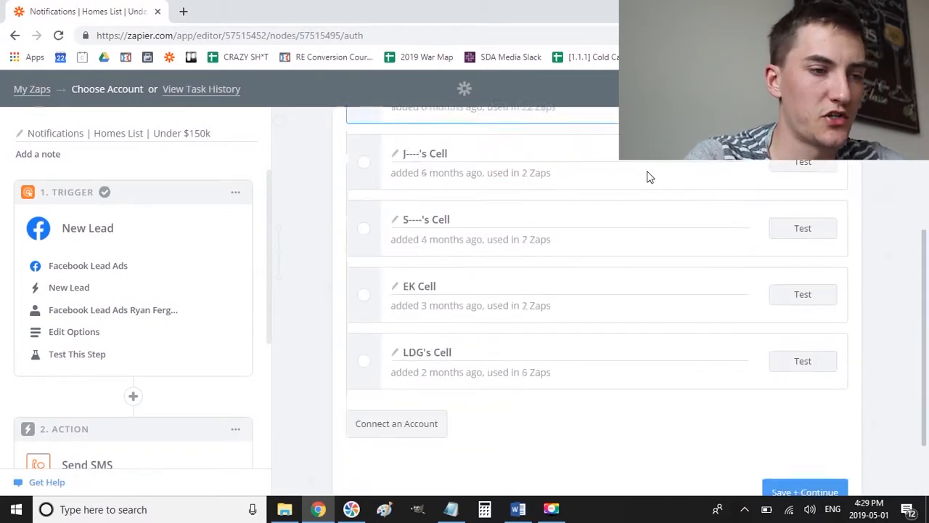
{"action": "left_click", "coordinate": [821, 456]}
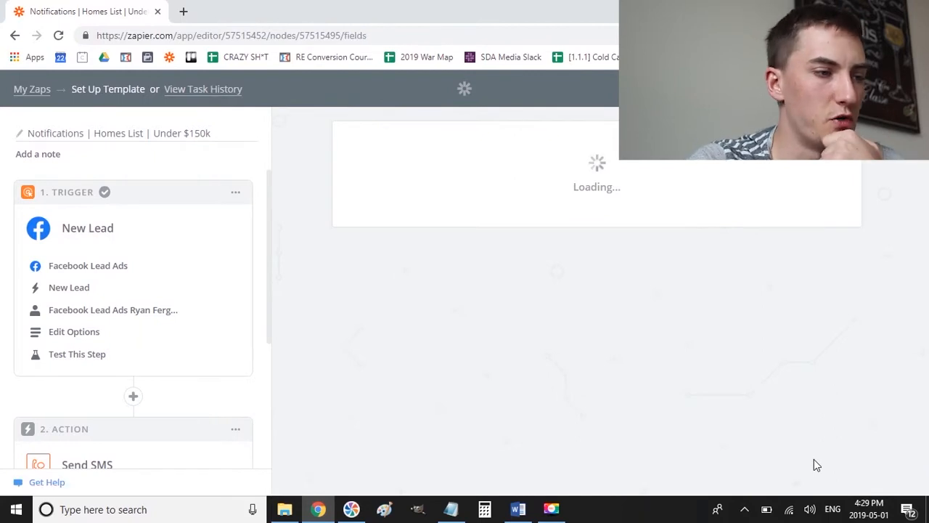
- Choose one of the listed phone numbers as the SMS From Number
{"action": "left_click", "coordinate": [544, 378]}
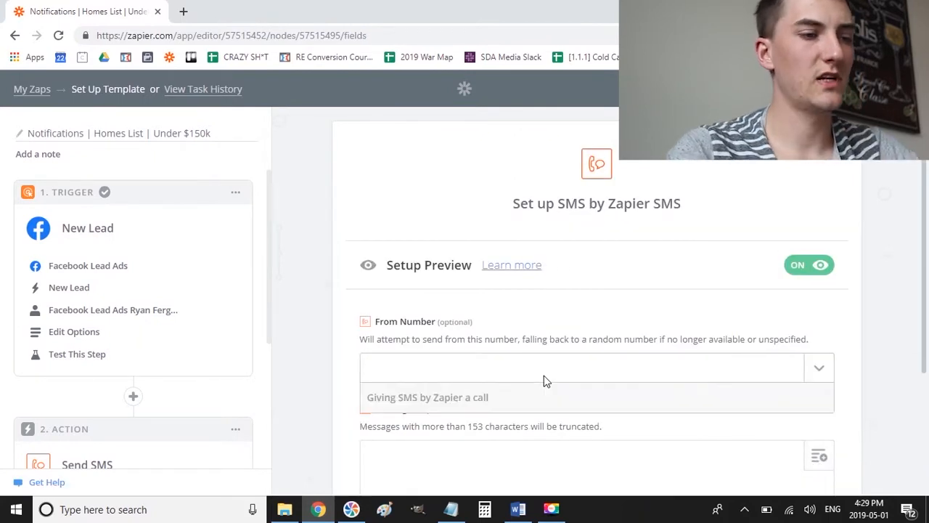
{"action": "scroll", "coordinate": [563, 215], "scroll_direction": "down", "scroll_amount": 3}
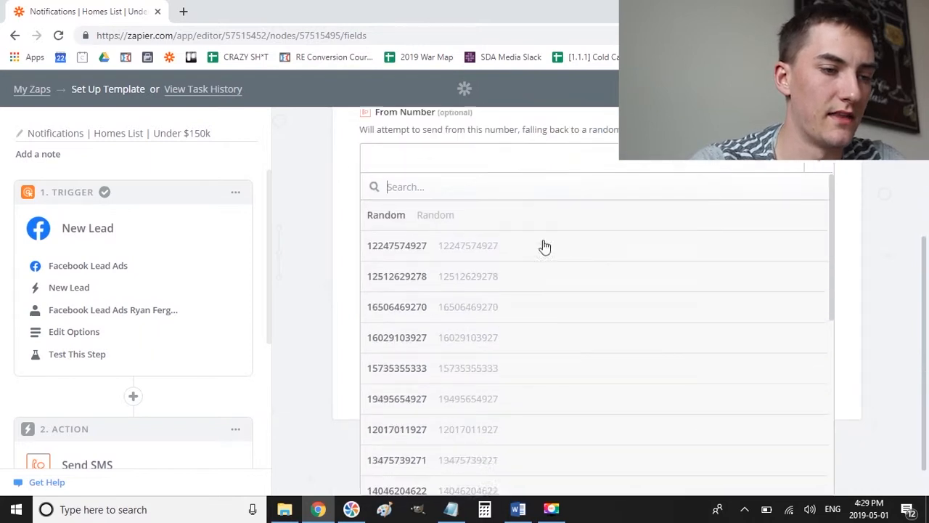
{"action": "left_click", "coordinate": [483, 341]}
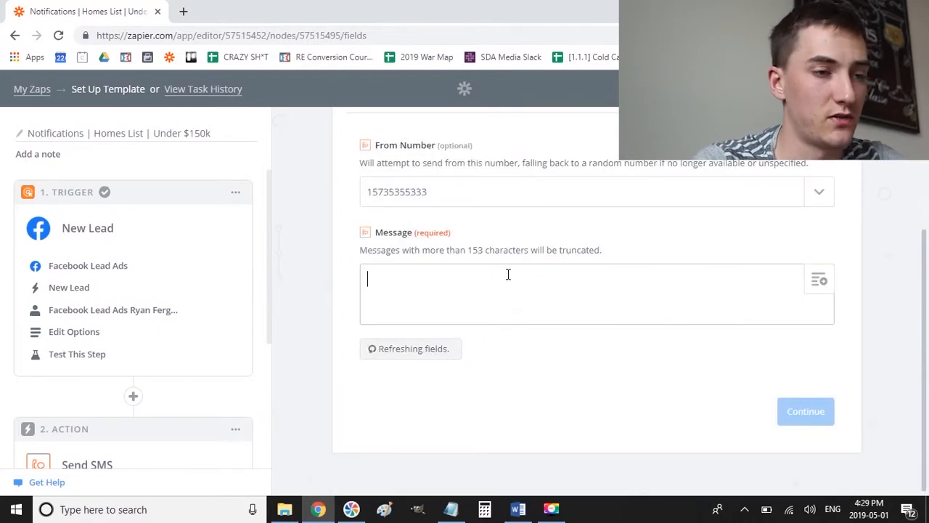
- Insert the new lead's First Name and Last Name fields into the SMS message
{"action": "left_click", "coordinate": [509, 274]}
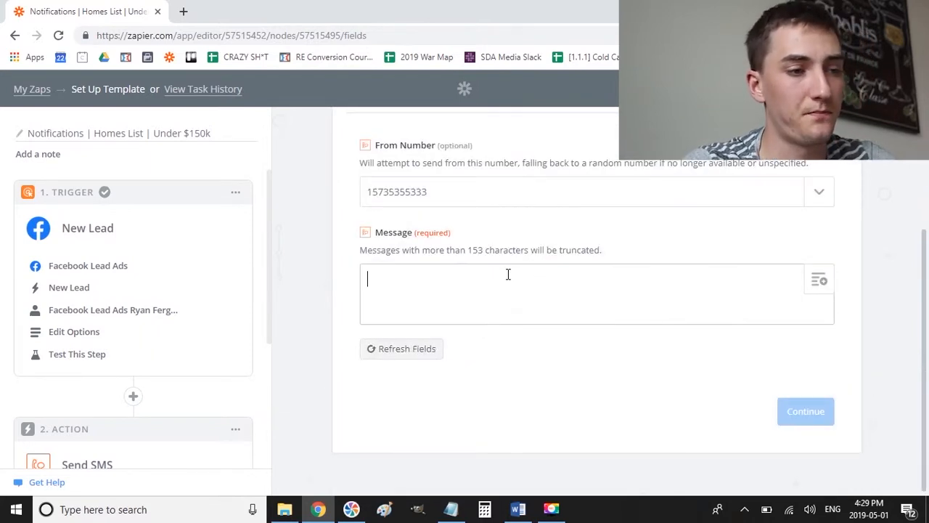
{"action": "left_click", "coordinate": [819, 278]}
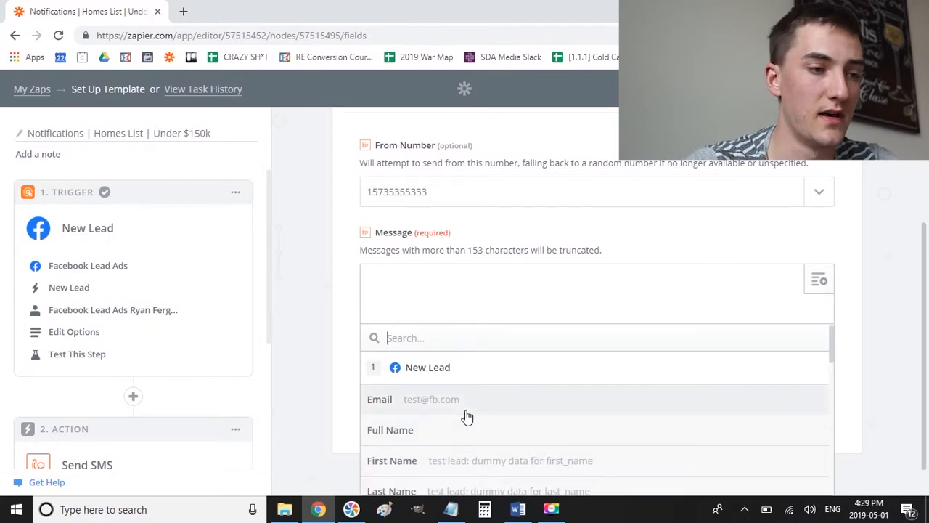
{"action": "left_click", "coordinate": [457, 461]}
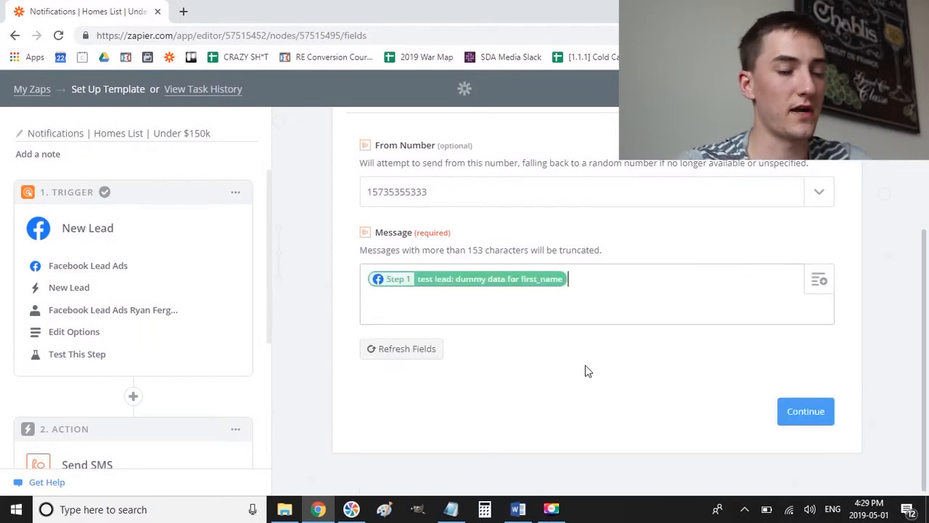
{"action": "left_click", "coordinate": [821, 279]}
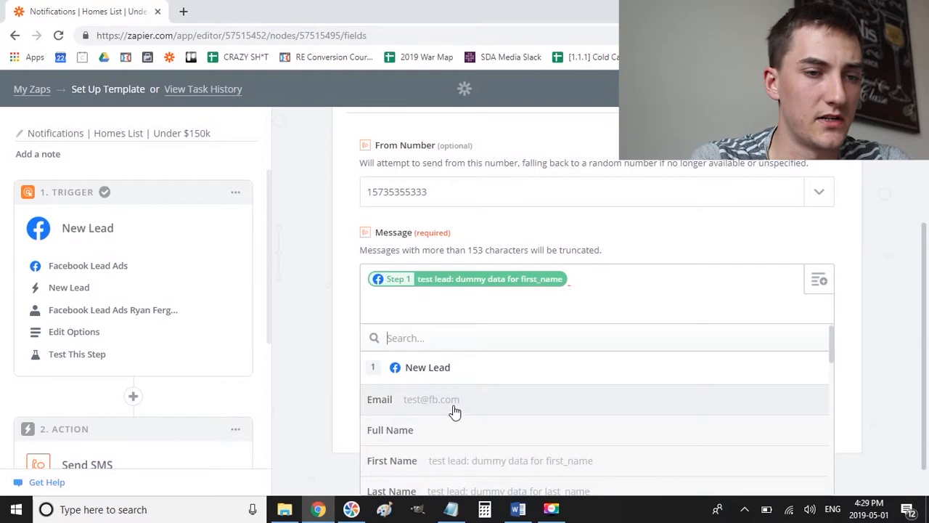
{"action": "scroll", "coordinate": [457, 416], "scroll_direction": "down", "scroll_amount": 2}
{"action": "left_click", "coordinate": [440, 398]}
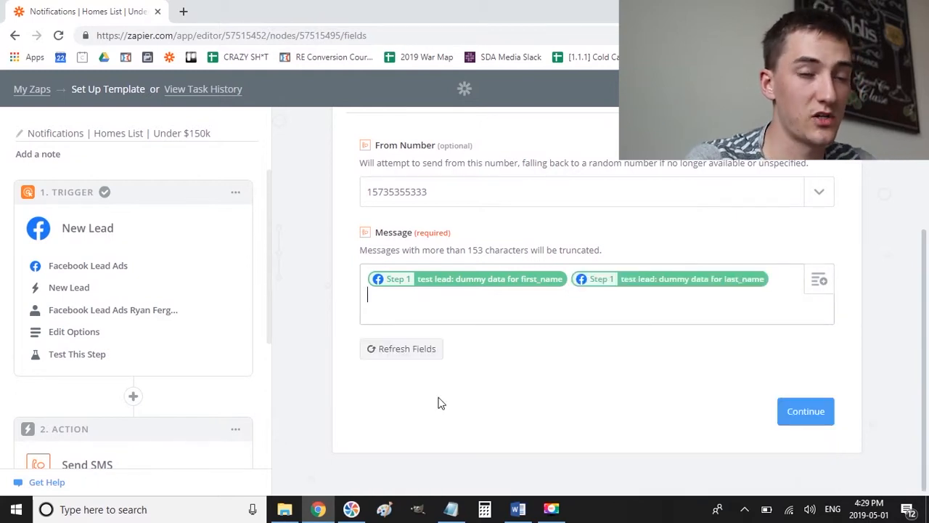
- Add the lead's Email and Phone Number fields on separate lines of the SMS message, followed by the text "Homes List $150k"
{"action": "left_click", "coordinate": [821, 280]}
{"action": "left_click", "coordinate": [411, 394]}
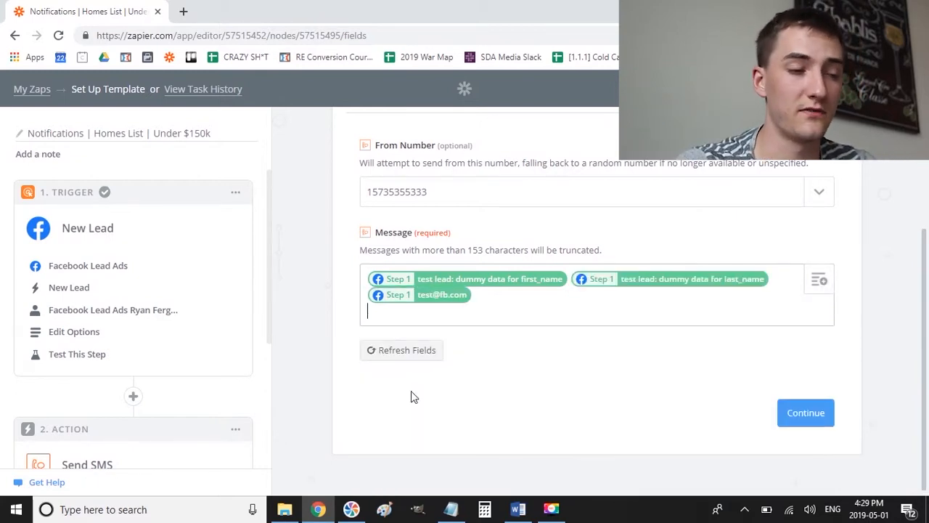
{"action": "left_click", "coordinate": [821, 280]}
{"action": "scroll", "coordinate": [396, 436], "scroll_direction": "down", "scroll_amount": 2}
{"action": "left_click", "coordinate": [406, 438]}
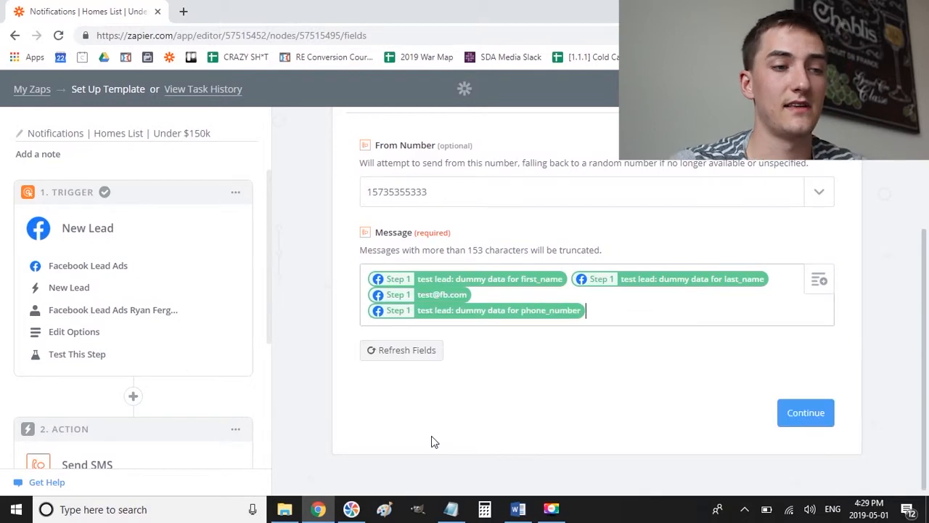
{"action": "type", "text": "Homes List $150k"}
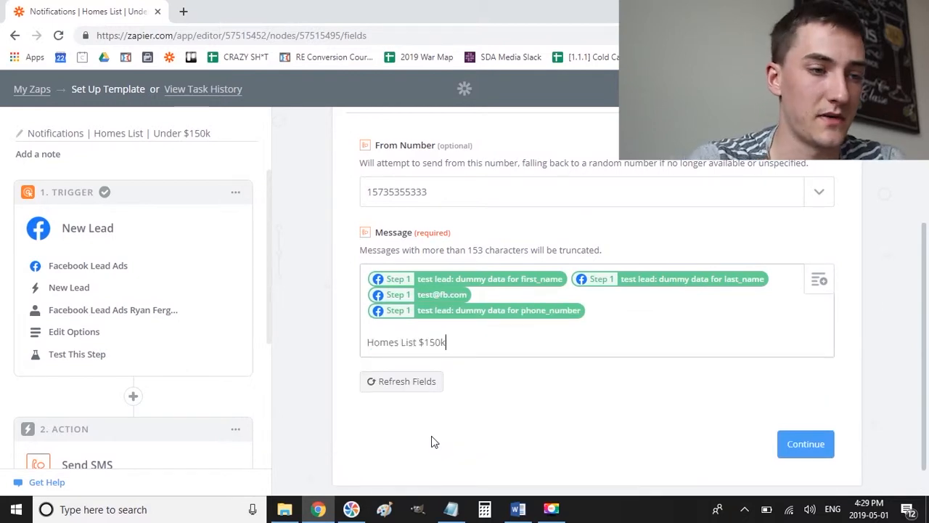
- Continue to the SMS test page and send a test message with the sample lead
{"action": "left_click", "coordinate": [813, 442]}
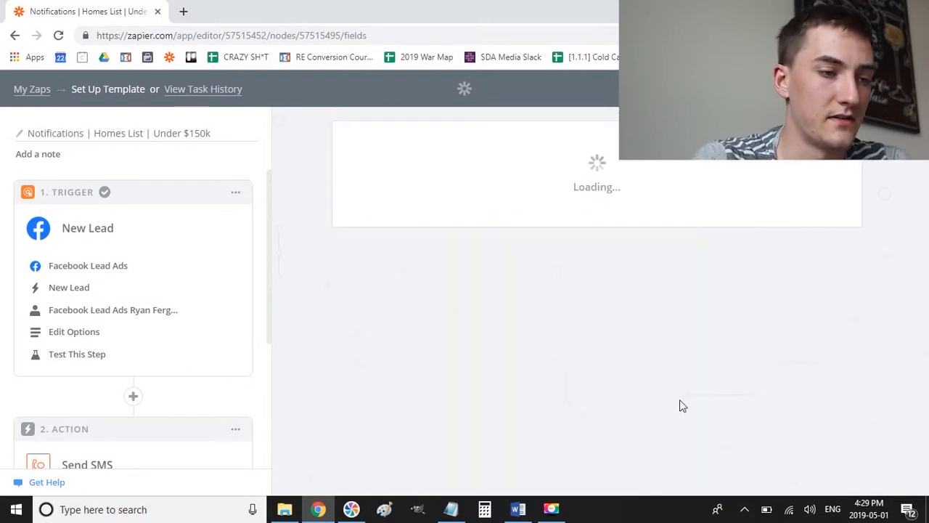
{"action": "scroll", "coordinate": [363, 355], "scroll_direction": "down", "scroll_amount": 3}
{"action": "left_click", "coordinate": [398, 385]}
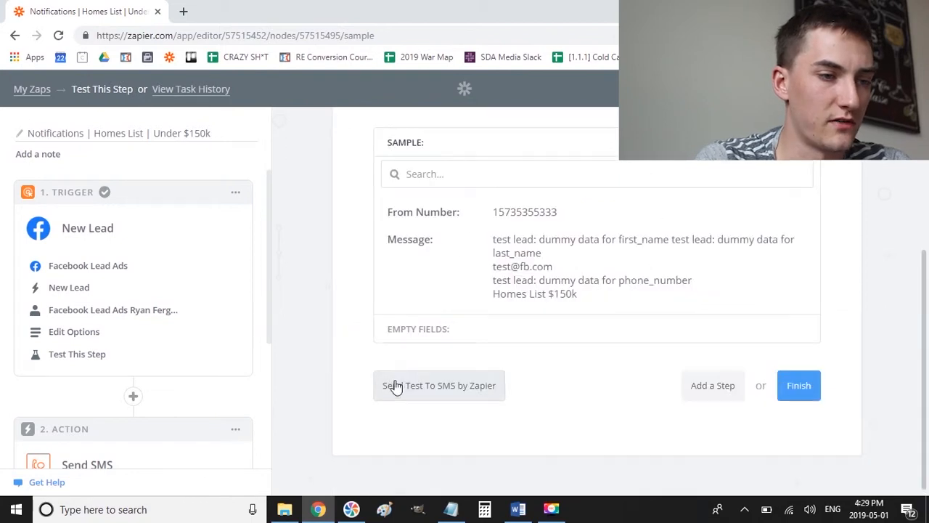
{"action": "scroll", "coordinate": [451, 283], "scroll_direction": "down", "scroll_amount": 1}
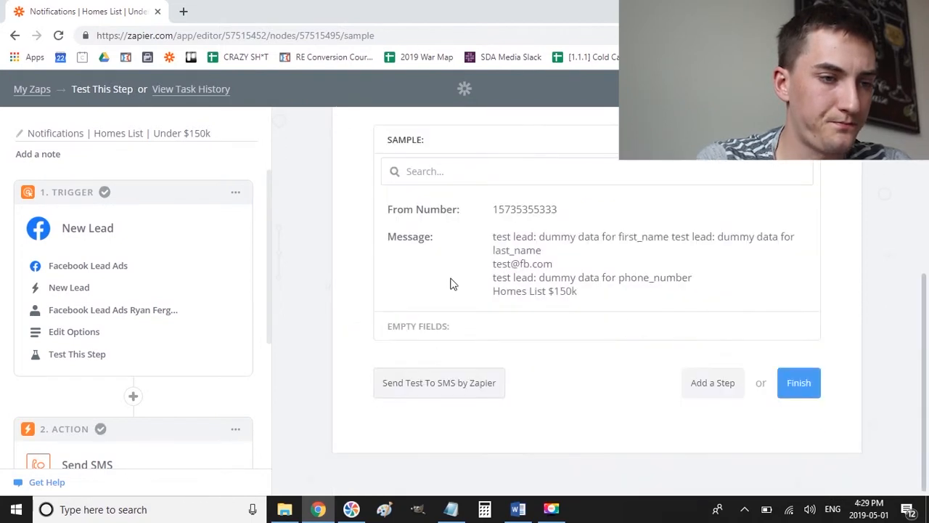
- Add a Send Outbound Email action from Email by Zapier and fill in the recipient's e-mail address
{"action": "left_click", "coordinate": [726, 392]}
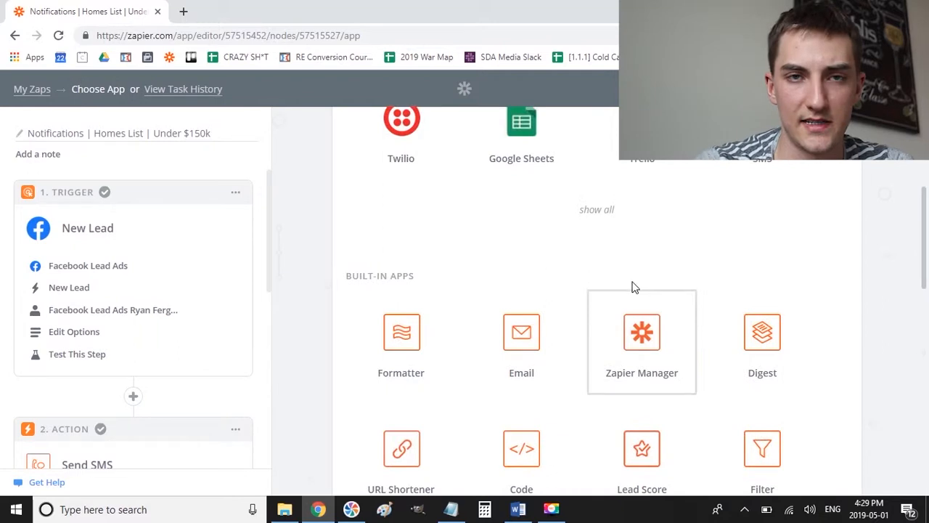
{"action": "left_click", "coordinate": [513, 328]}
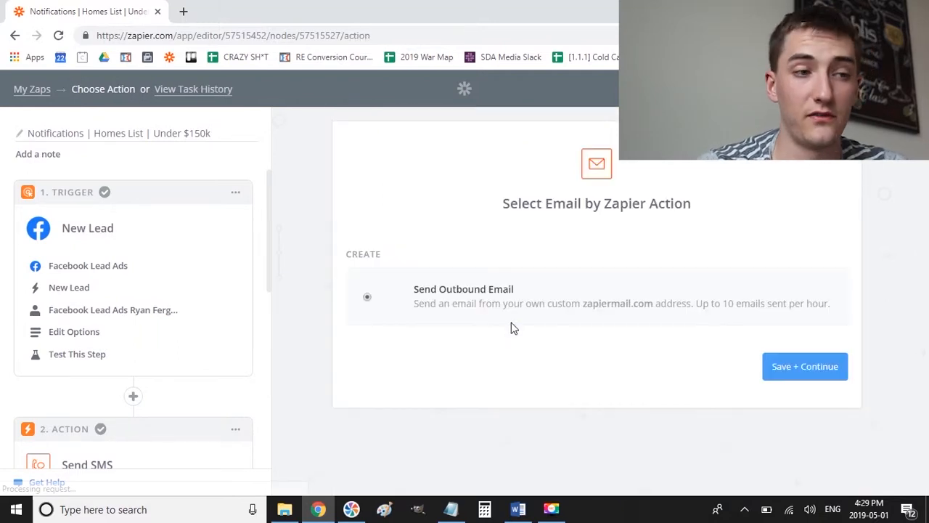
{"action": "left_click", "coordinate": [840, 376]}
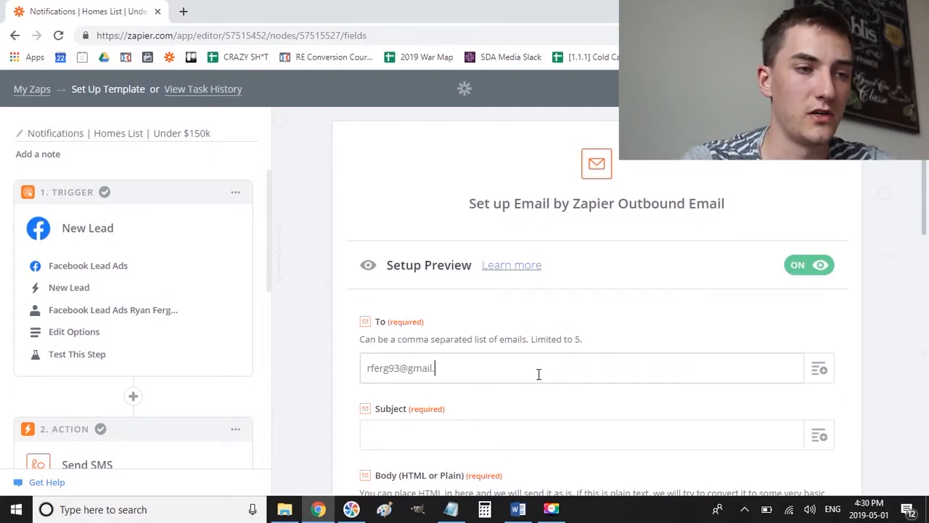
- Set the notification e-mail's subject to "New Lead: Homes List Under $150k"
{"action": "scroll", "coordinate": [556, 324], "scroll_direction": "down", "scroll_amount": 7}
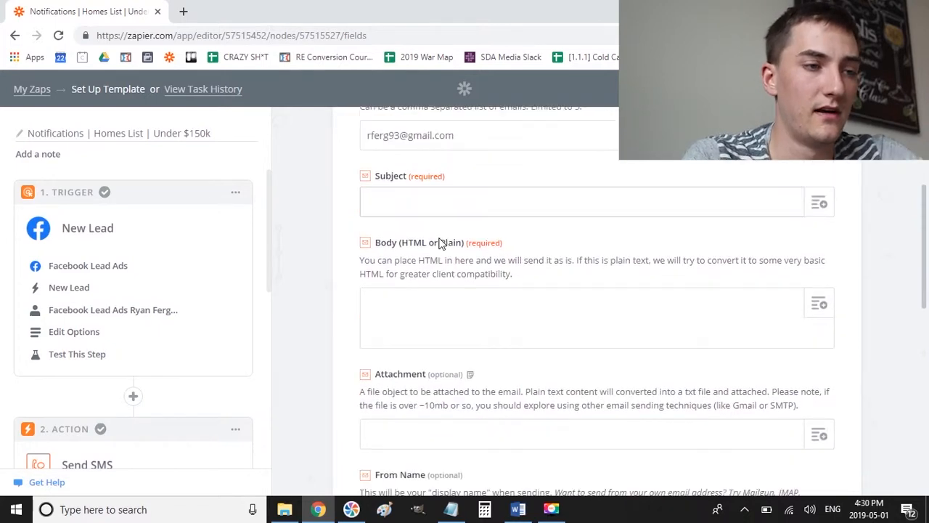
{"action": "scroll", "coordinate": [467, 348], "scroll_direction": "up", "scroll_amount": 8}
{"action": "scroll", "coordinate": [467, 348], "scroll_direction": "down", "scroll_amount": 1}
{"action": "left_click", "coordinate": [431, 347]}
{"action": "type", "text": "Ne"}
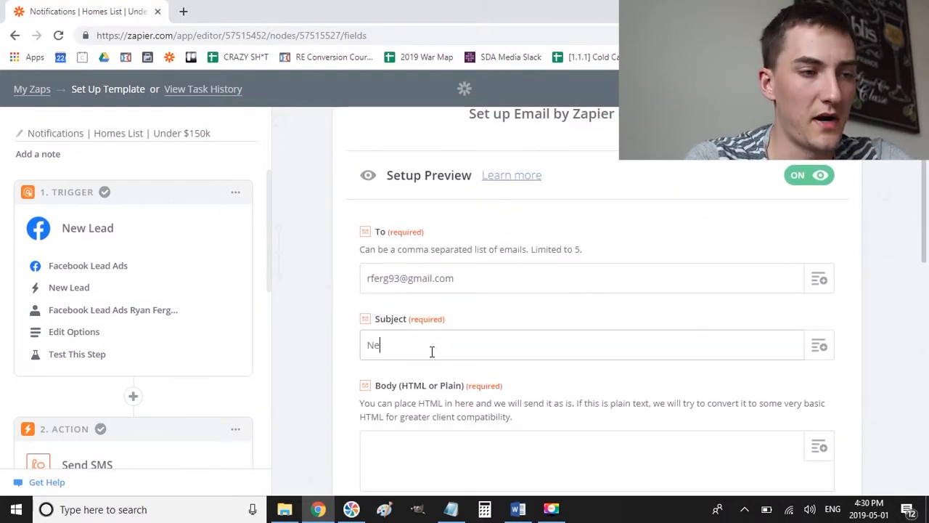
{"action": "type", "text": "w Lead: Homes List Under $150k"}
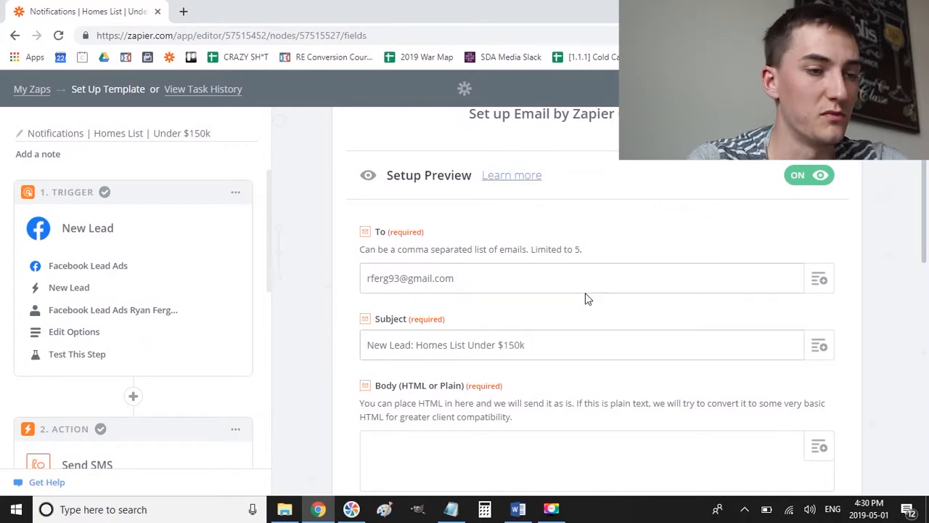
- Insert the new lead's First Name and Last Name fields into the notification e-mail's body
{"action": "scroll", "coordinate": [586, 297], "scroll_direction": "down", "scroll_amount": 2}
{"action": "left_click", "coordinate": [484, 326]}
{"action": "left_click", "coordinate": [806, 326]}
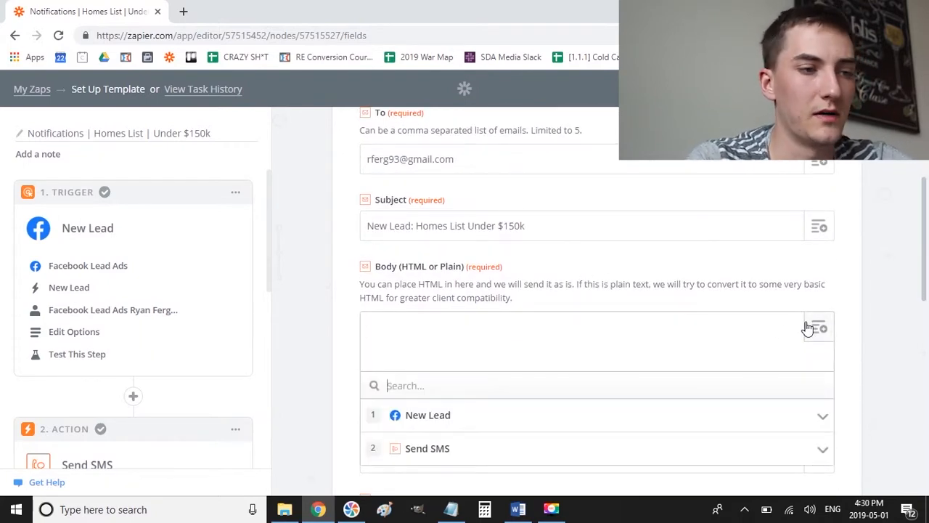
{"action": "left_click", "coordinate": [404, 425]}
{"action": "scroll", "coordinate": [457, 352], "scroll_direction": "down", "scroll_amount": 3}
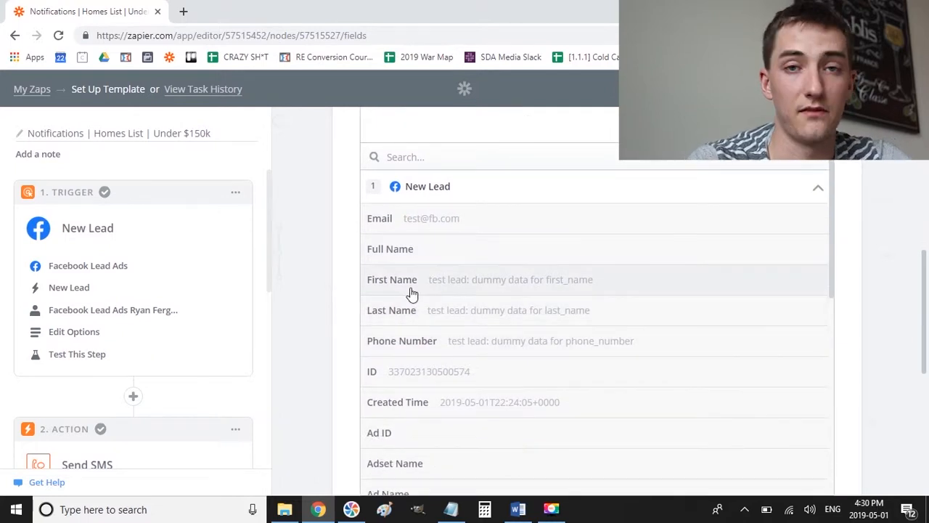
{"action": "left_click", "coordinate": [408, 289]}
{"action": "left_click", "coordinate": [819, 310]}
{"action": "left_click", "coordinate": [417, 401]}
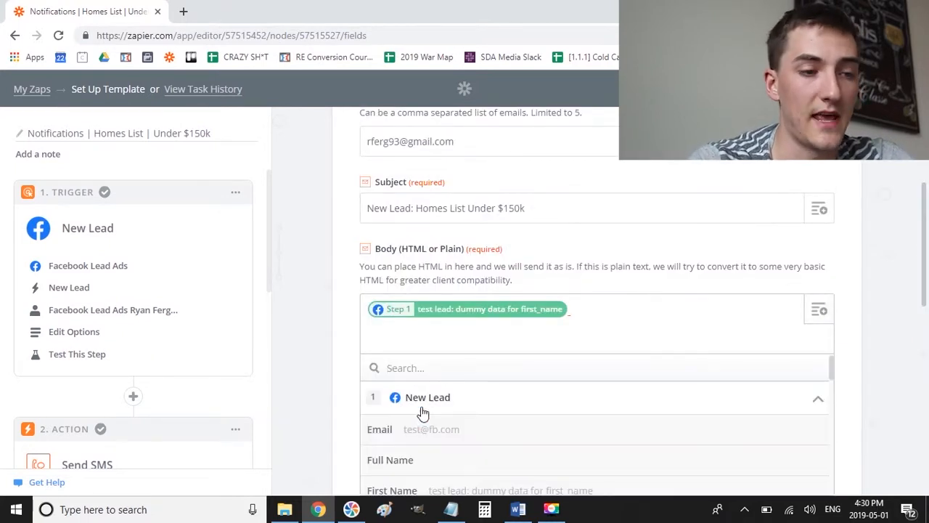
{"action": "scroll", "coordinate": [425, 464], "scroll_direction": "down", "scroll_amount": 1}
{"action": "left_click", "coordinate": [435, 473]}
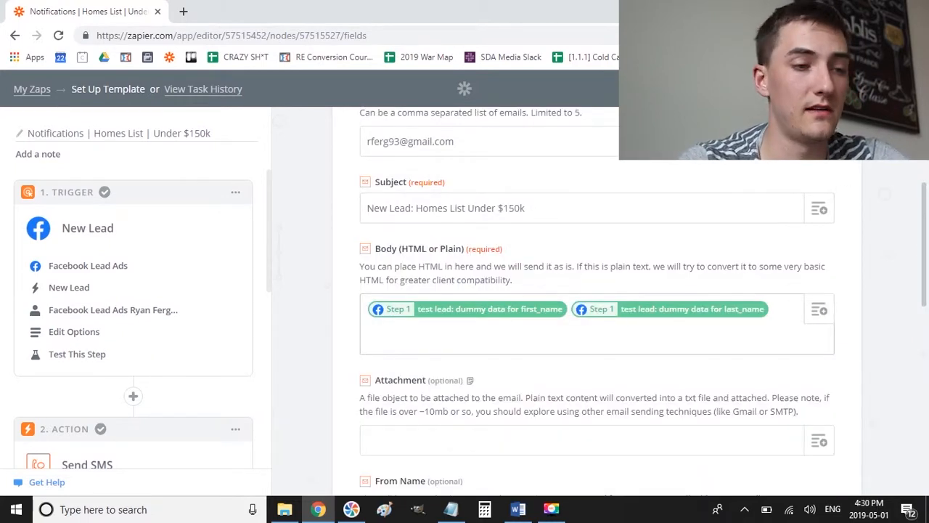
- Insert the new lead's Email and Phone Number fields on separate lines below the name fields in the e-mail body
{"action": "left_click", "coordinate": [819, 310]}
{"action": "left_click", "coordinate": [418, 399]}
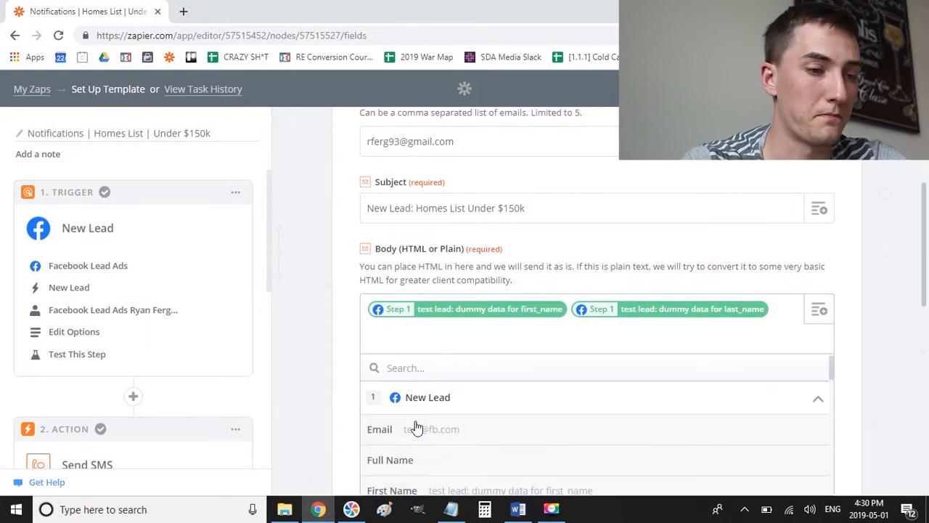
{"action": "left_click", "coordinate": [418, 435]}
{"action": "left_click", "coordinate": [819, 310]}
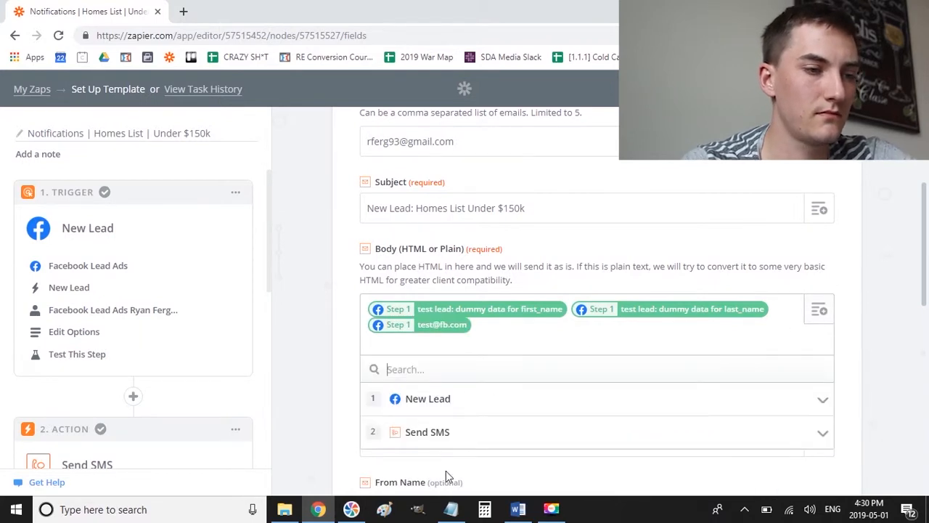
{"action": "left_click", "coordinate": [448, 407]}
{"action": "scroll", "coordinate": [428, 447], "scroll_direction": "down", "scroll_amount": 1}
{"action": "left_click", "coordinate": [420, 460]}
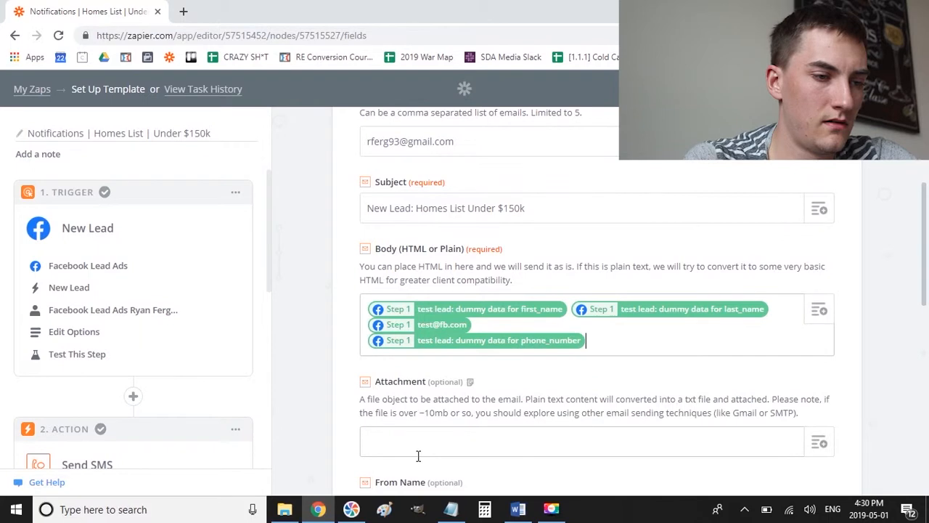
- Add the text "Homes List Under $150k" beneath the phone number in the e-mail body, separated by a blank line
{"action": "key", "text": "Return"}
{"action": "key", "text": "Return"}
{"action": "type", "text": "Homes List Under $150k"}
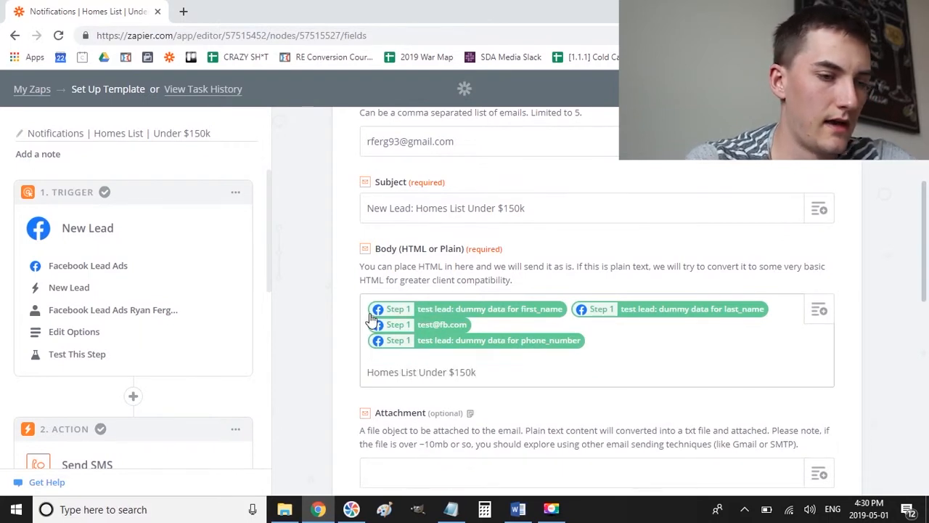
- Leave the optional e-mail fields empty, continue to the Send Outbound Email test page and skip the test
{"action": "scroll", "coordinate": [632, 337], "scroll_direction": "down", "scroll_amount": 4}
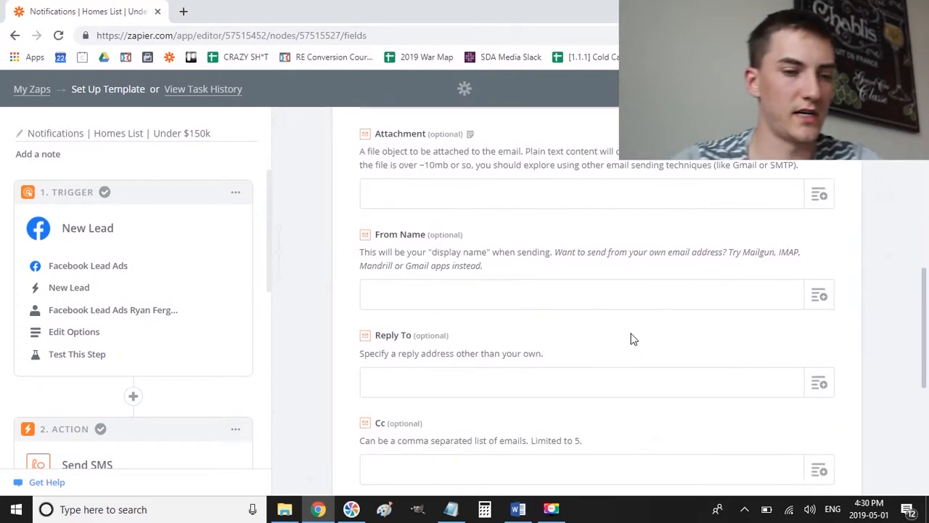
{"action": "scroll", "coordinate": [631, 338], "scroll_direction": "down", "scroll_amount": 5}
{"action": "left_click", "coordinate": [813, 412]}
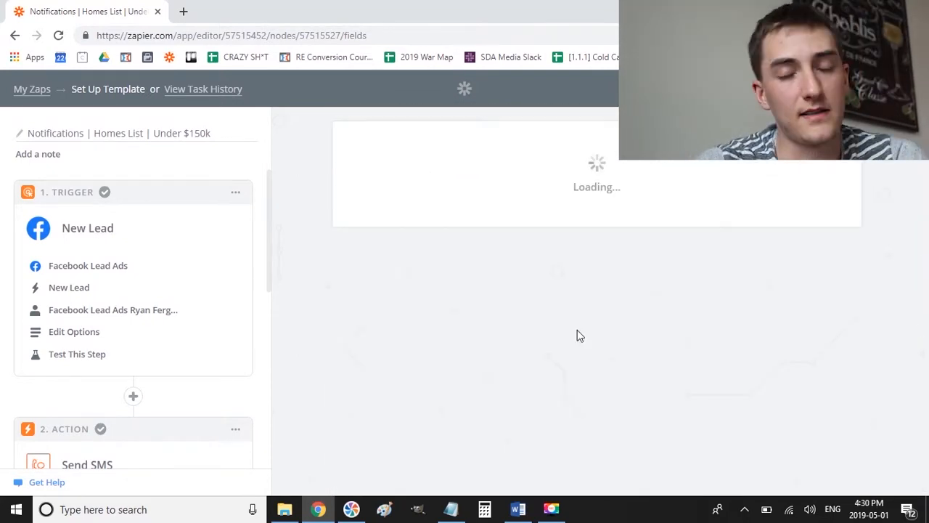
{"action": "scroll", "coordinate": [576, 334], "scroll_direction": "down", "scroll_amount": 5}
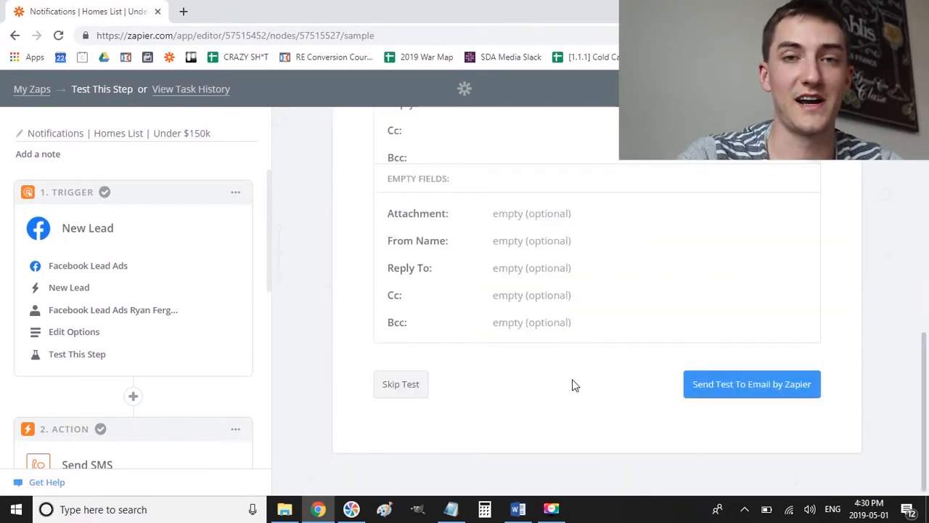
{"action": "left_click", "coordinate": [427, 384]}
- Finish the notifications Zap with Send Outbound Email as its last action
{"action": "scroll", "coordinate": [167, 290], "scroll_direction": "down", "scroll_amount": 5}
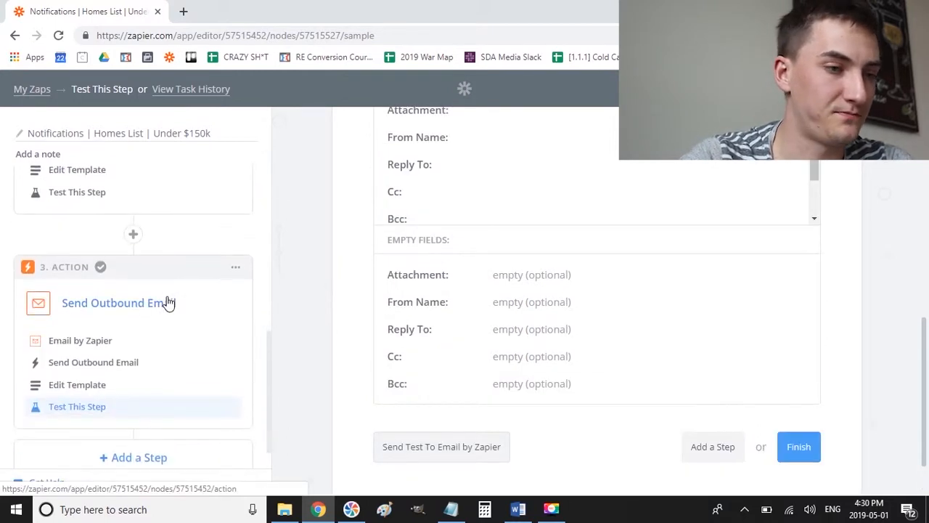
{"action": "scroll", "coordinate": [166, 303], "scroll_direction": "up", "scroll_amount": 2}
{"action": "scroll", "coordinate": [166, 303], "scroll_direction": "down", "scroll_amount": 3}
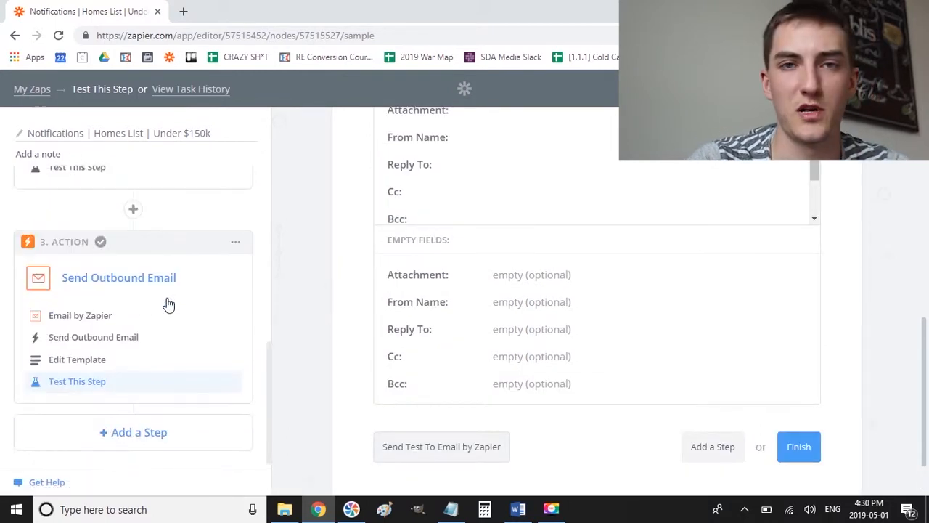
{"action": "left_click", "coordinate": [798, 450]}
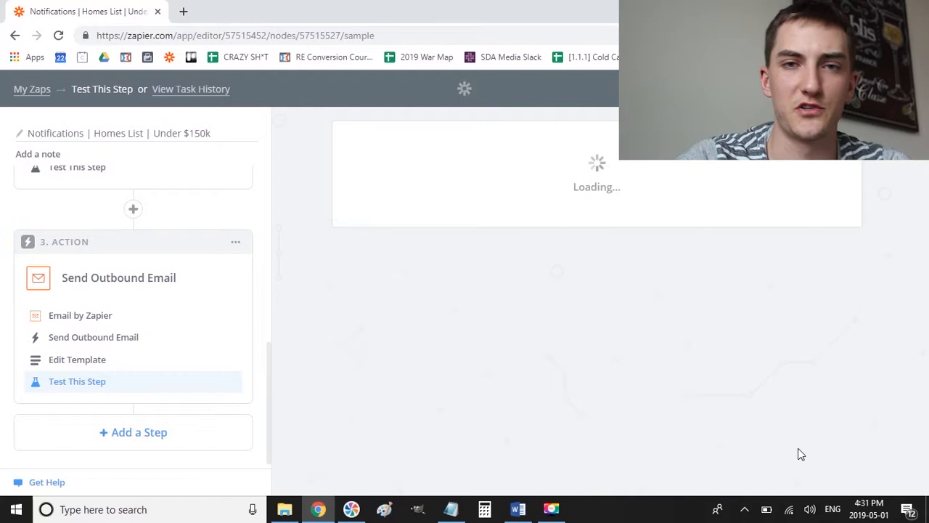